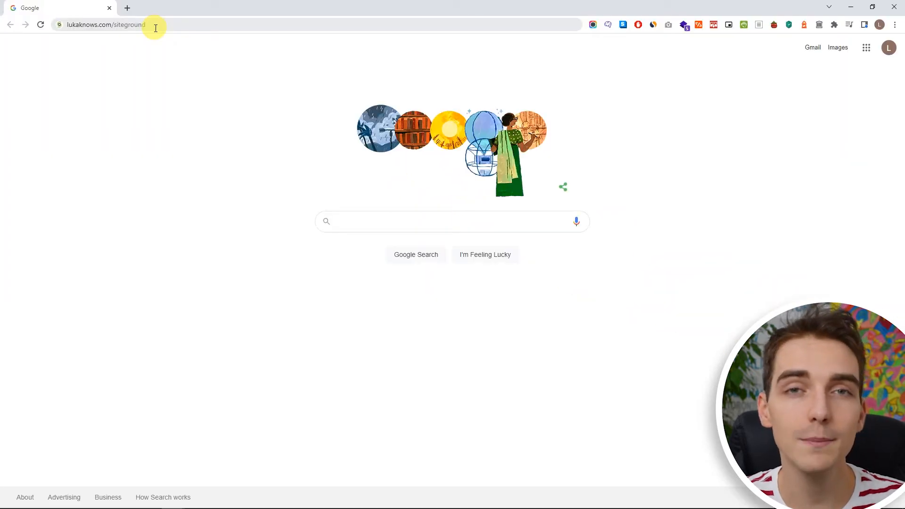
# Go to lukaknows.com/siteground and look over the SiteGround web hosting plans.
pyautogui.click(155, 28)
pyautogui.press('Return')
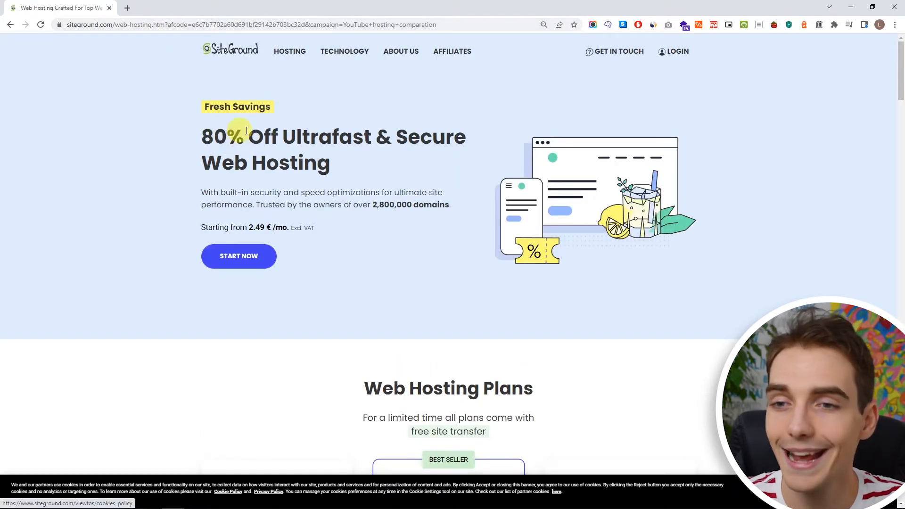
pyautogui.scroll(-1, 355, 163)
pyautogui.scroll(-4, 355, 163)
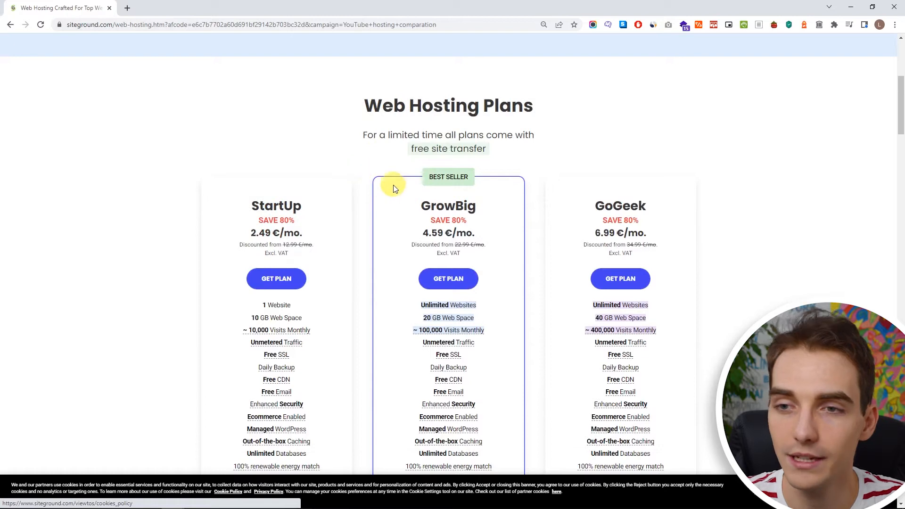
pyautogui.scroll(5, 395, 259)
# Go to SiteGround's Web Hosting offer and choose the StartUp plan.
pyautogui.moveTo(303, 60)
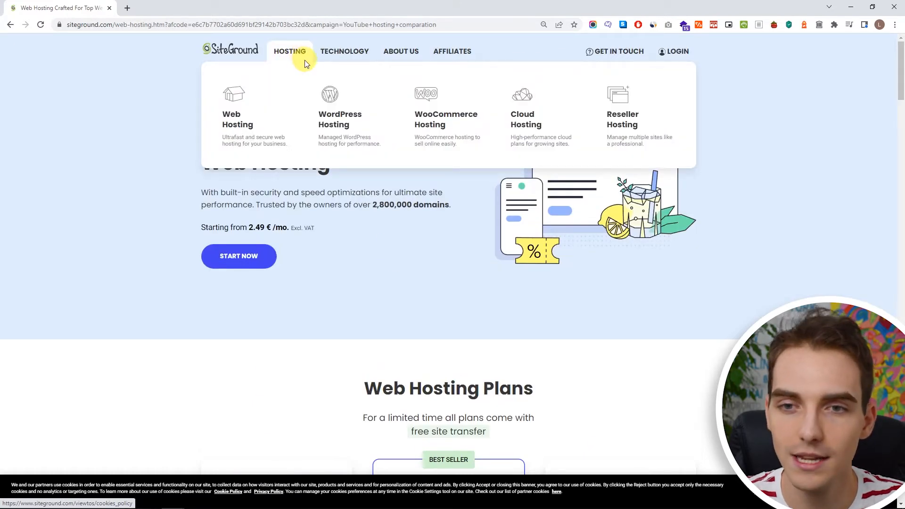
pyautogui.click(236, 118)
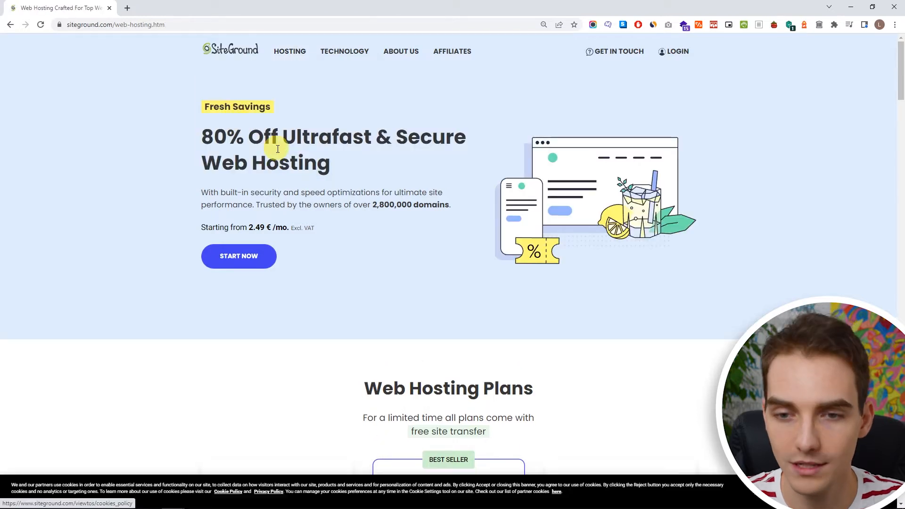
pyautogui.scroll(-6, 282, 146)
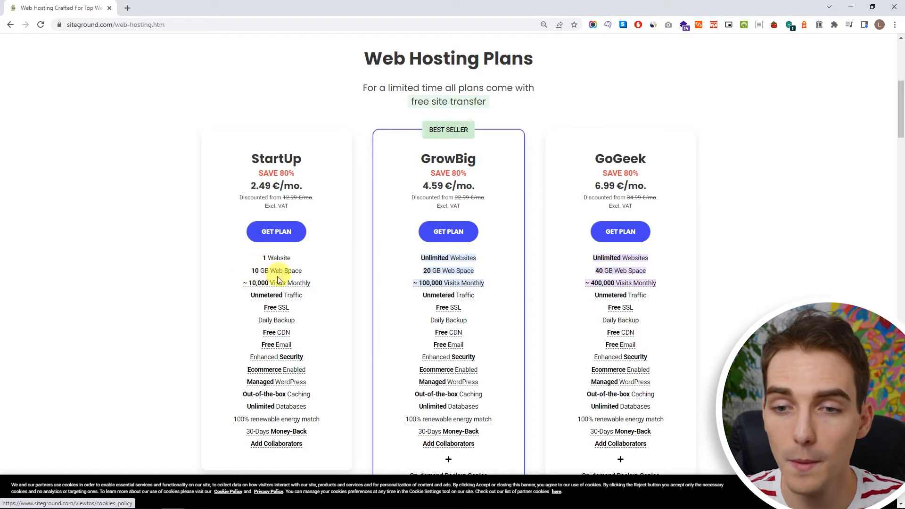
pyautogui.click(285, 239)
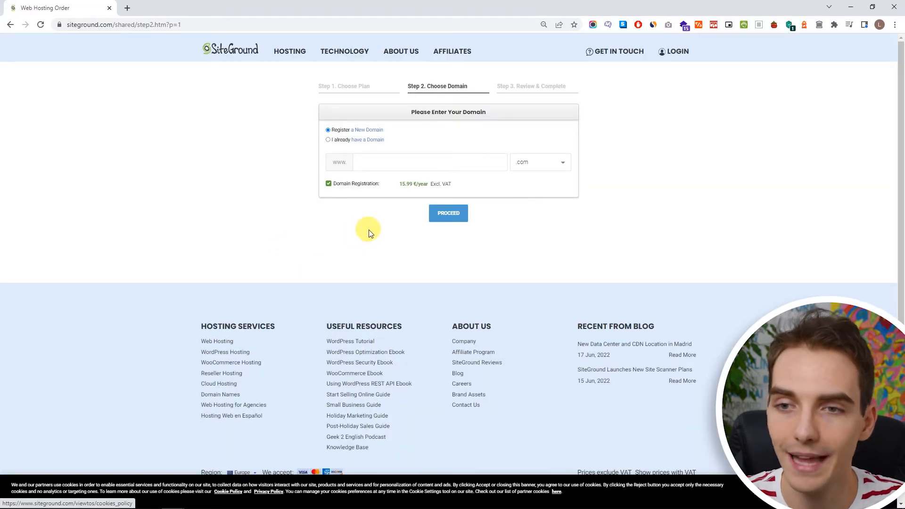
# Enter websitelukaknows with the .com extension as the new domain and proceed to the order review.
pyautogui.click(382, 164)
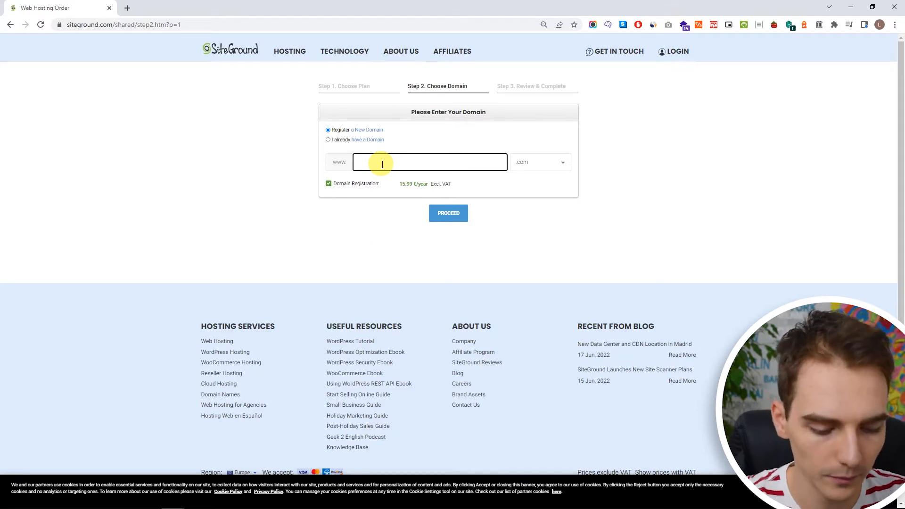
pyautogui.write('websitelukaknows')
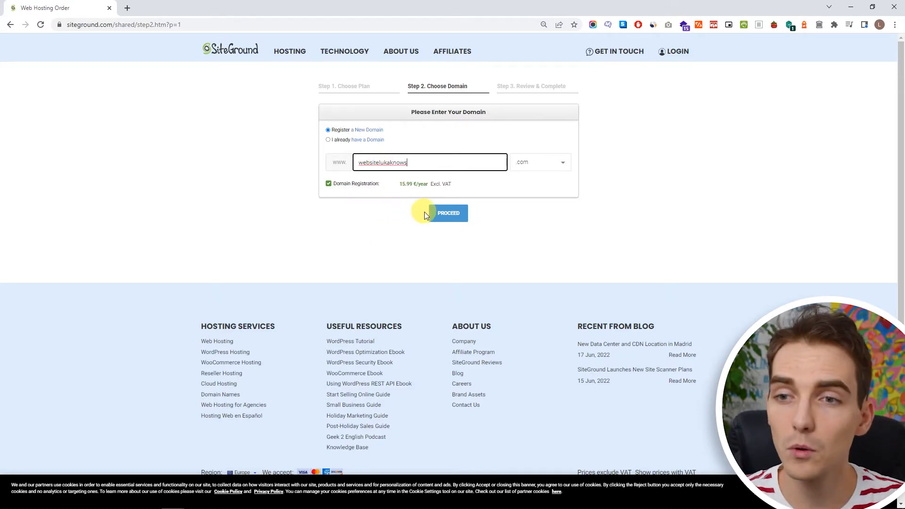
pyautogui.click(449, 220)
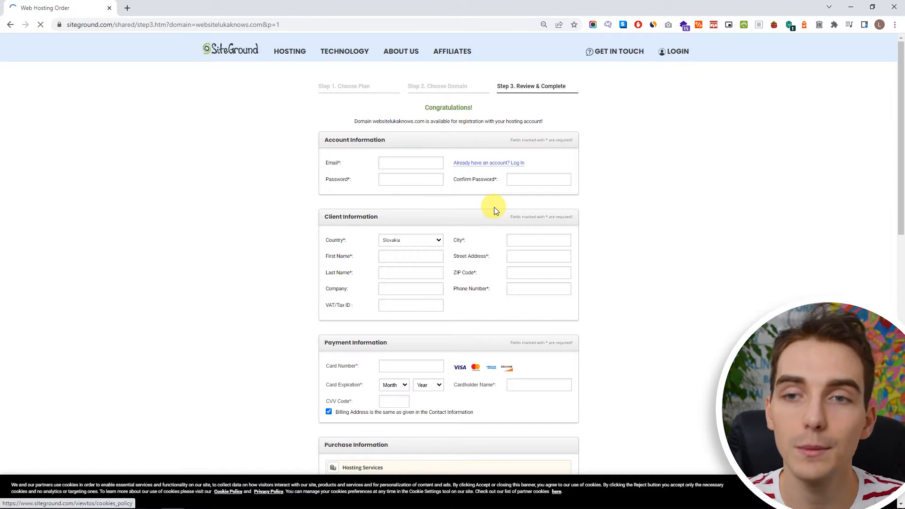
# Check the hosting plan choices in the order's purchase information, keeping StartUp Hosting Plan.
pyautogui.scroll(-2, 461, 158)
pyautogui.scroll(-2, 471, 208)
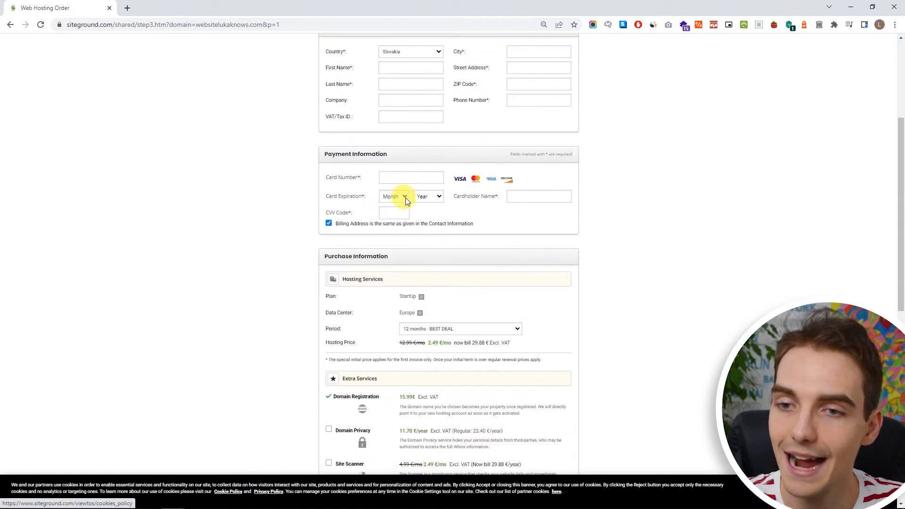
pyautogui.scroll(-3, 405, 198)
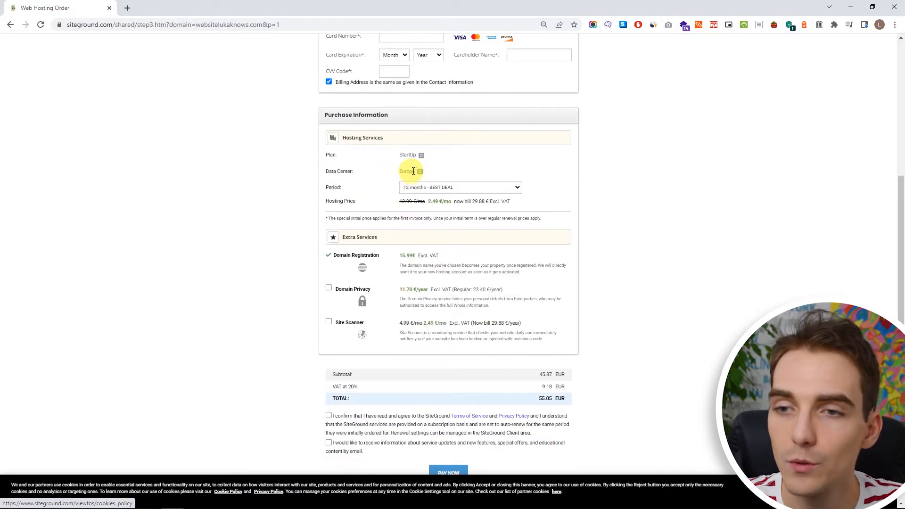
pyautogui.click(421, 155)
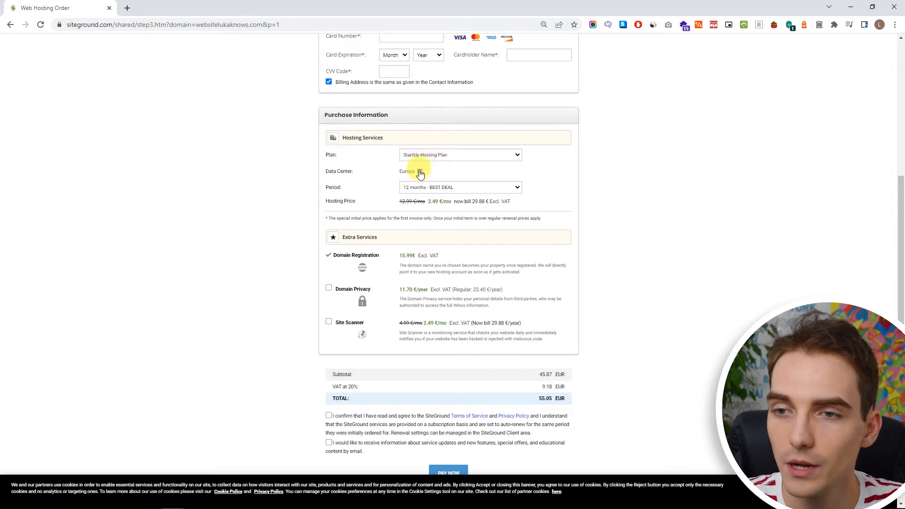
pyautogui.click(456, 156)
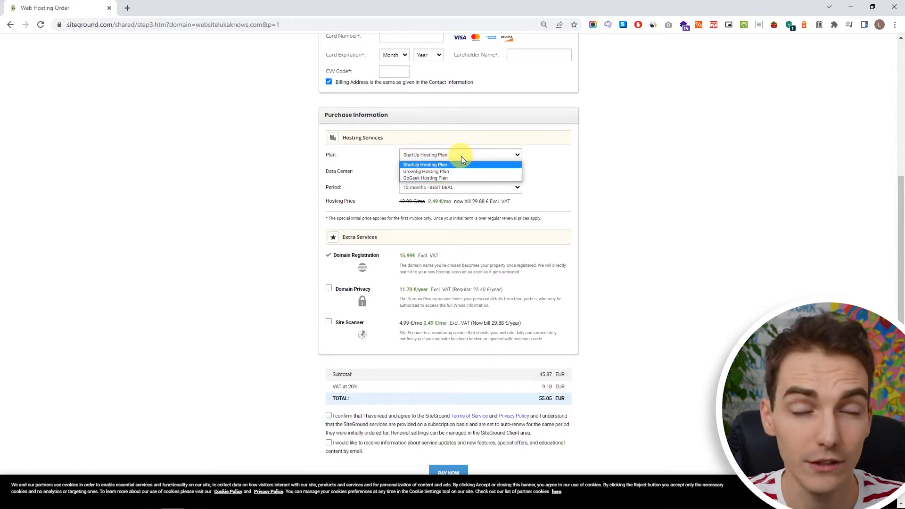
pyautogui.click(461, 156)
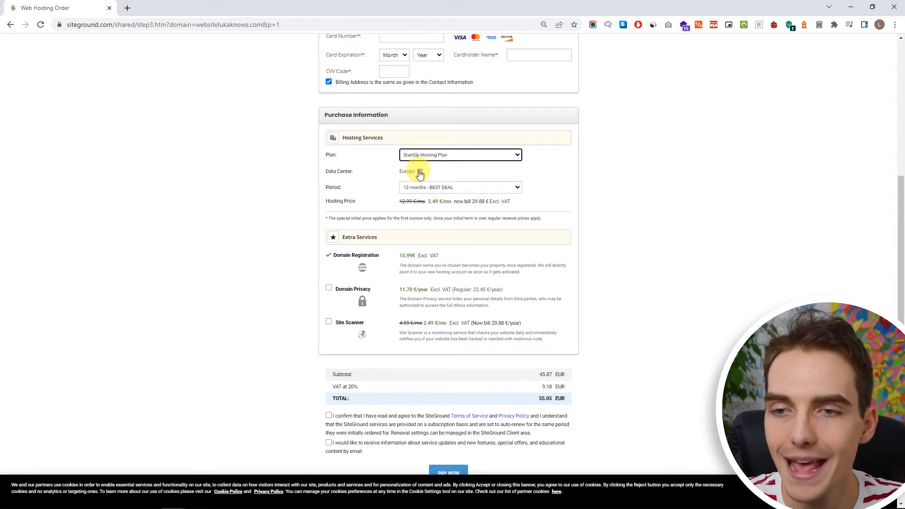
# Set the data center to USA, Iowa and the hosting period to 12 months.
pyautogui.click(420, 172)
pyautogui.click(448, 174)
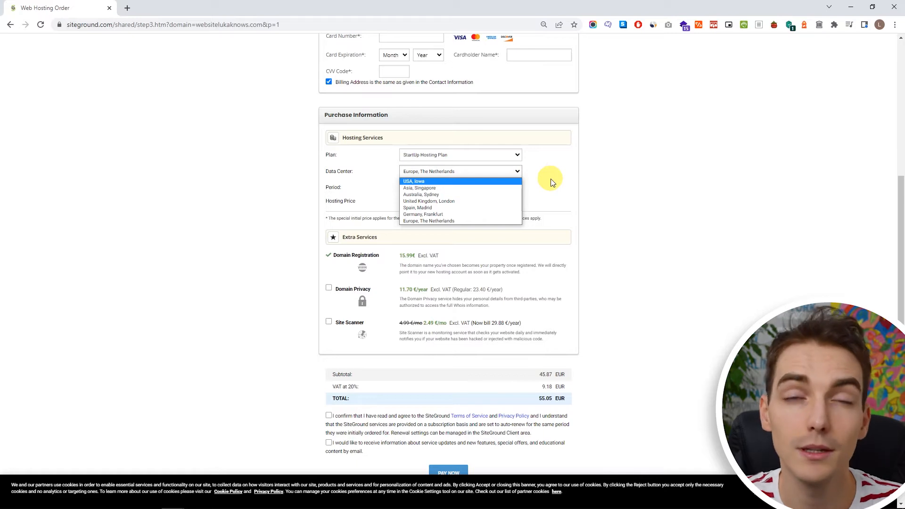
pyautogui.click(484, 183)
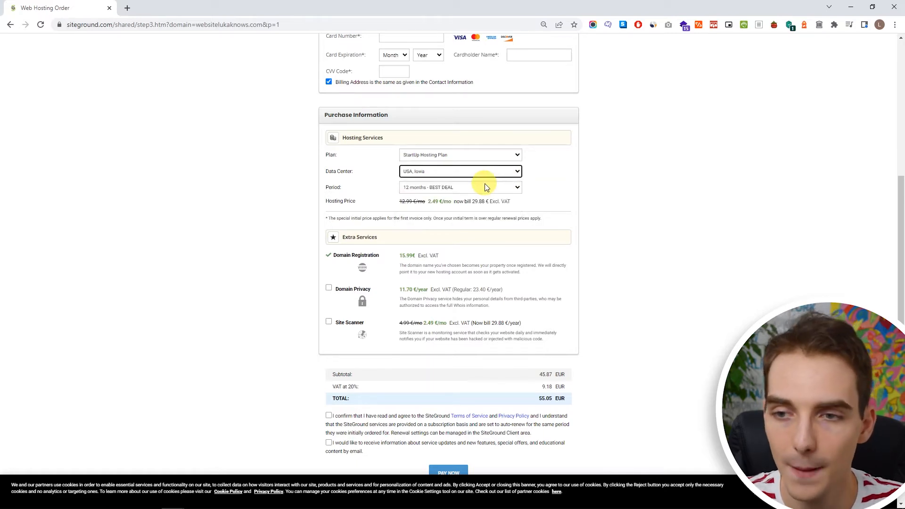
pyautogui.click(480, 188)
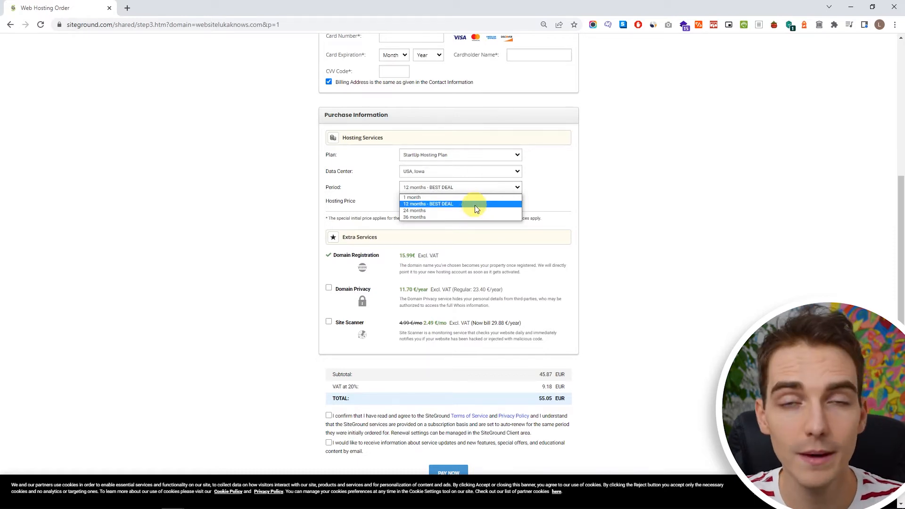
pyautogui.click(475, 203)
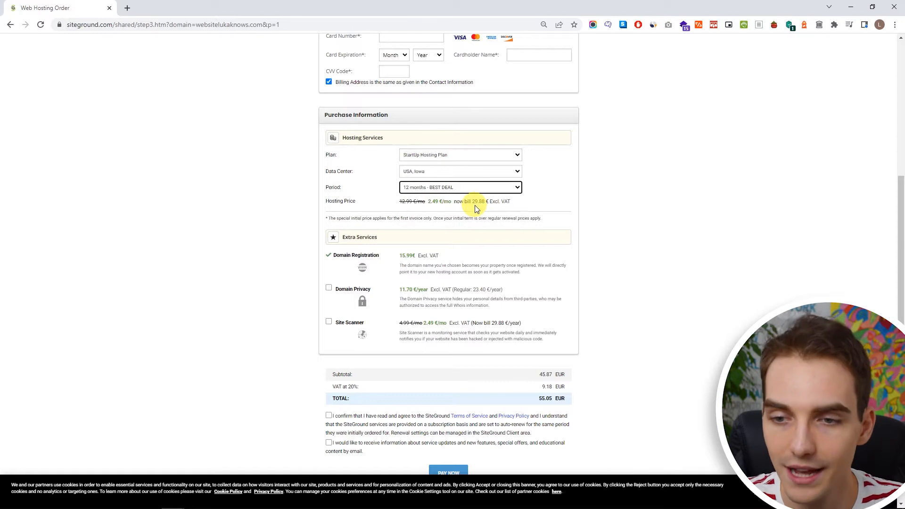
# Add the Domain Privacy extra service to the order and review the rest of the order form.
pyautogui.scroll(-2, 413, 242)
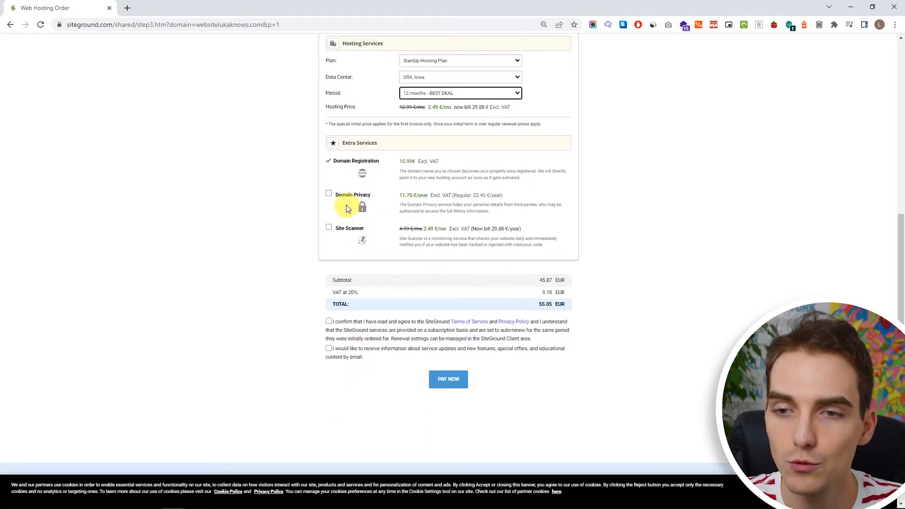
pyautogui.click(333, 195)
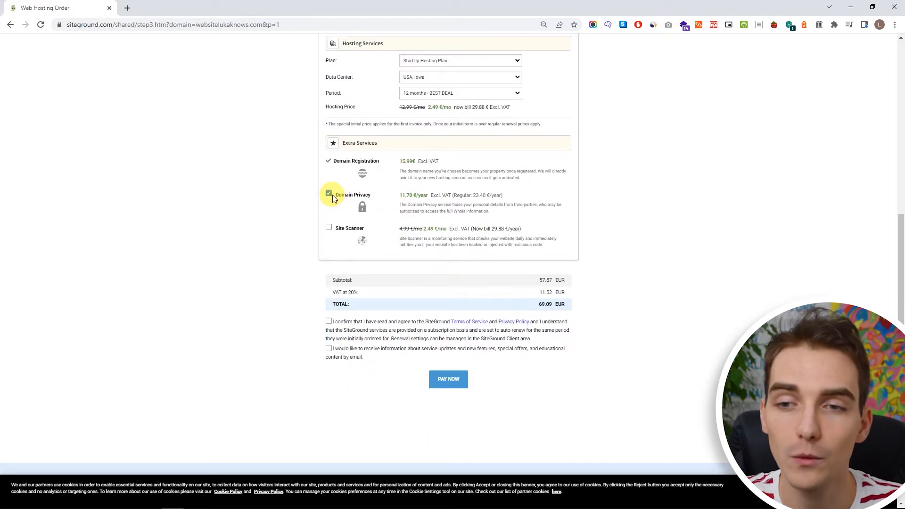
pyautogui.scroll(9, 431, 228)
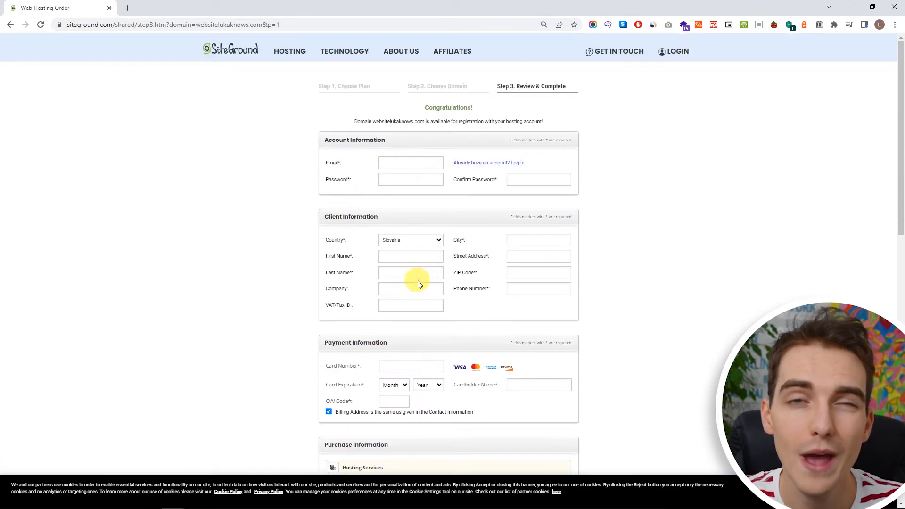
pyautogui.scroll(-4, 418, 281)
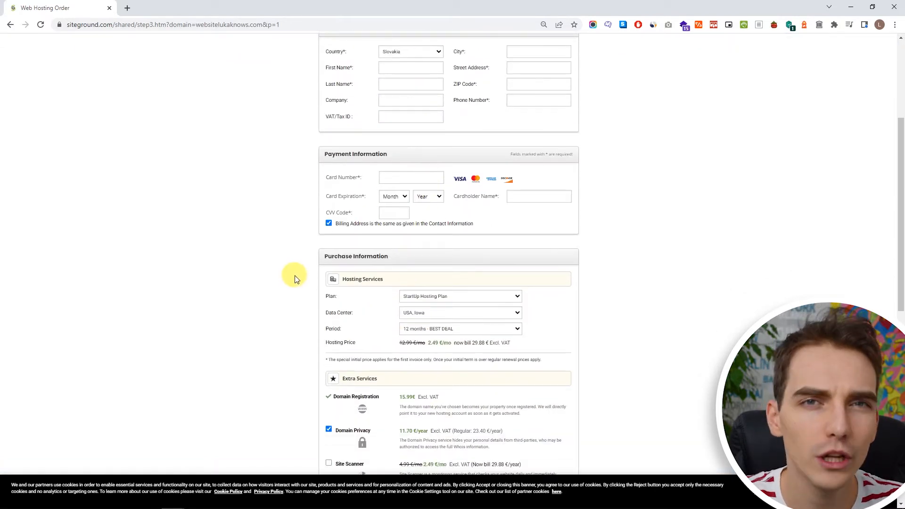
pyautogui.scroll(-4, 295, 275)
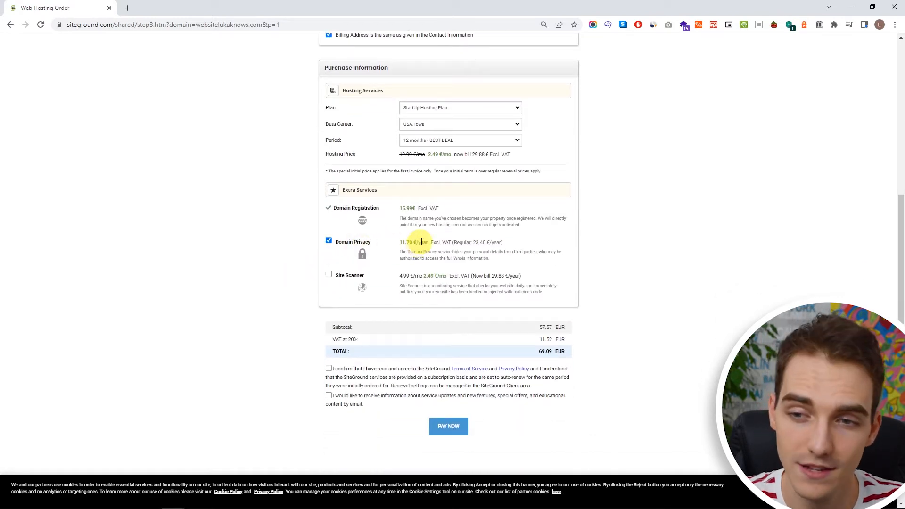
# Agree to the Terms of Service and Privacy Policy and submit the order for payment.
pyautogui.scroll(-2, 429, 261)
pyautogui.click(460, 278)
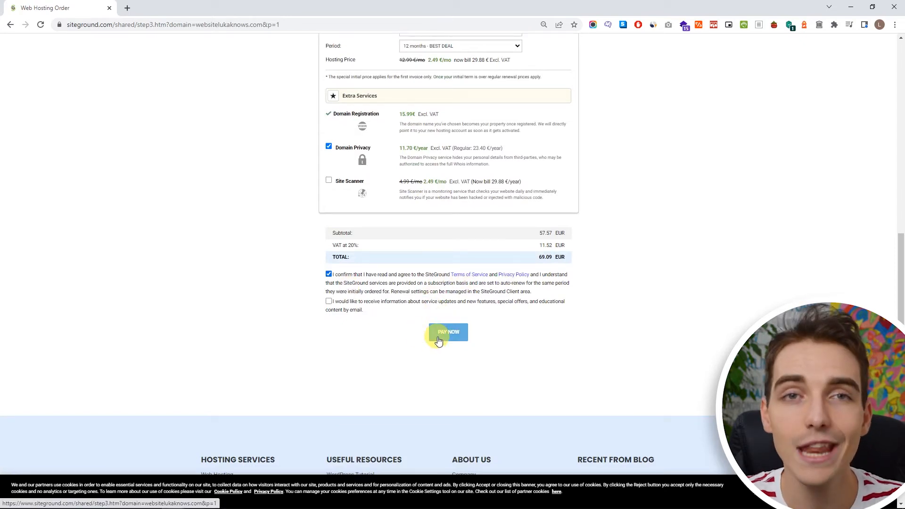
pyautogui.click(439, 339)
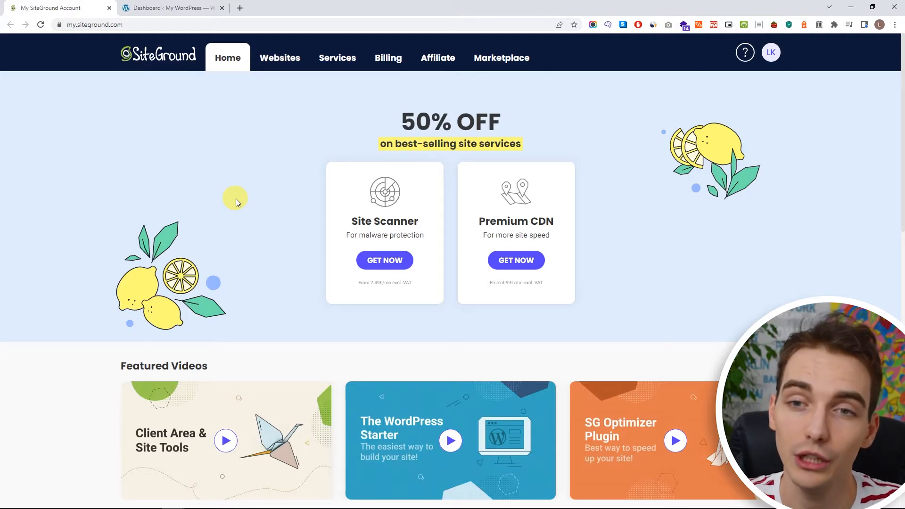
# Open the Site Tools of the lukaknows.com website and go to its WordPress installation management.
pyautogui.click(285, 75)
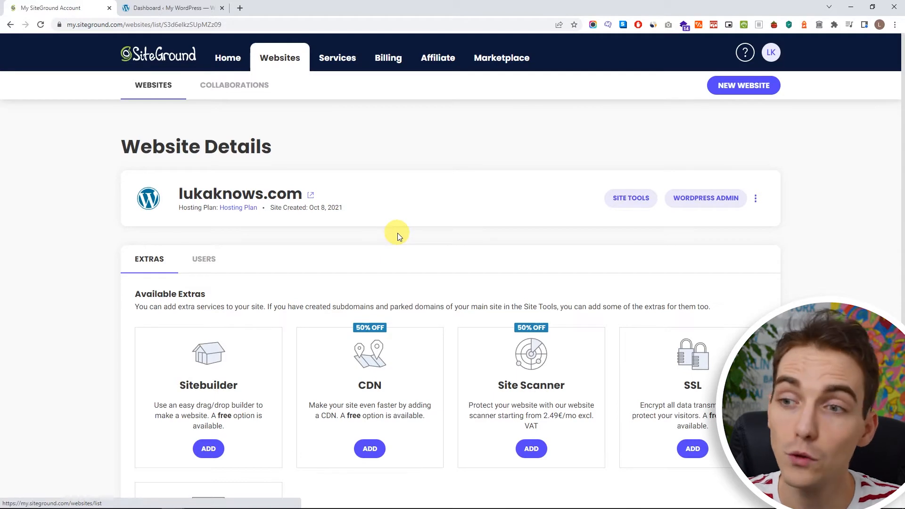
pyautogui.click(630, 205)
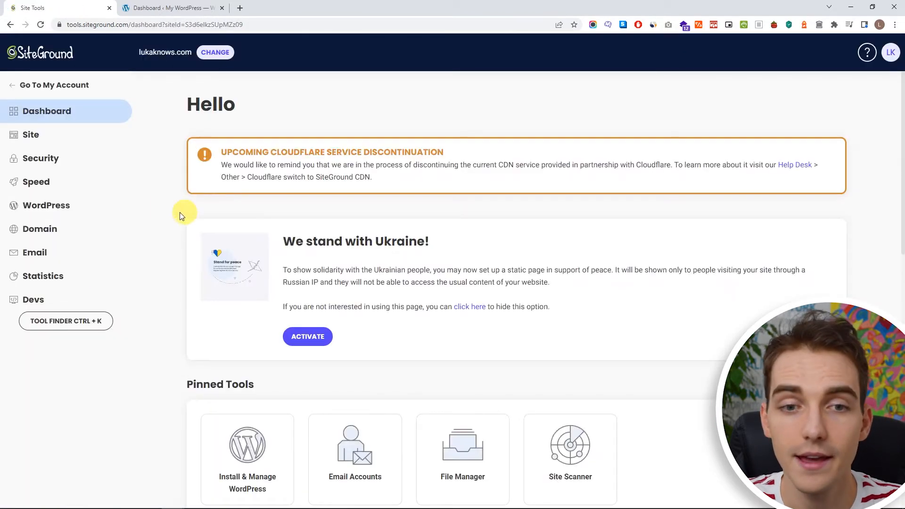
pyautogui.click(66, 204)
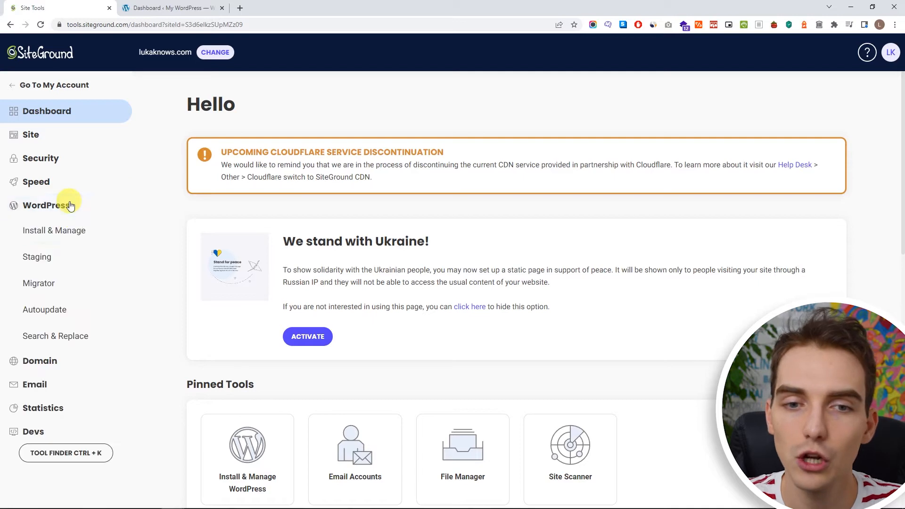
pyautogui.click(81, 233)
# Set up a new plain WordPress installation on the lukaknows.com domain with Main folder as the installation path.
pyautogui.scroll(-1, 289, 266)
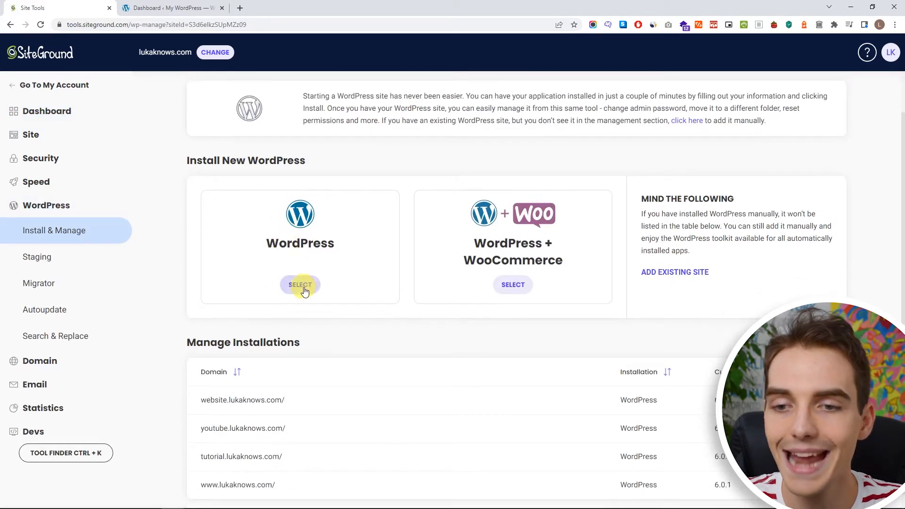
pyautogui.click(300, 285)
pyautogui.scroll(-2, 320, 281)
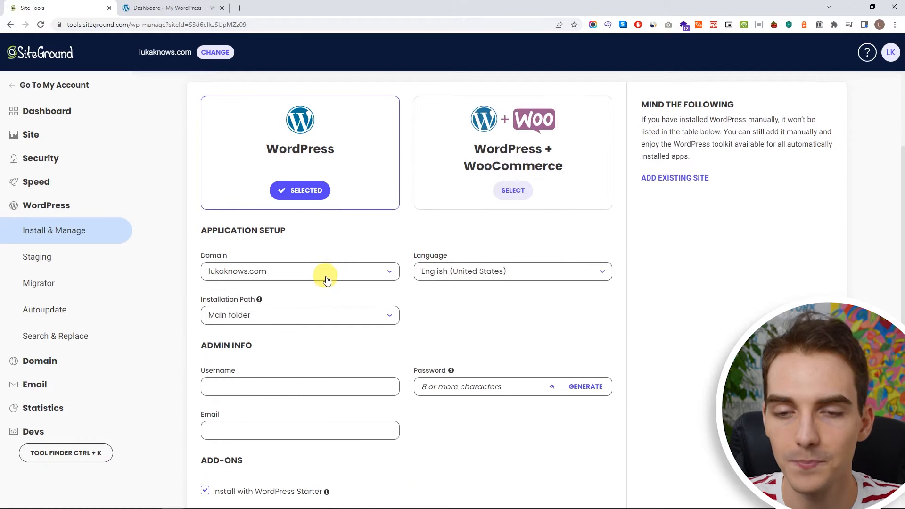
pyautogui.click(327, 280)
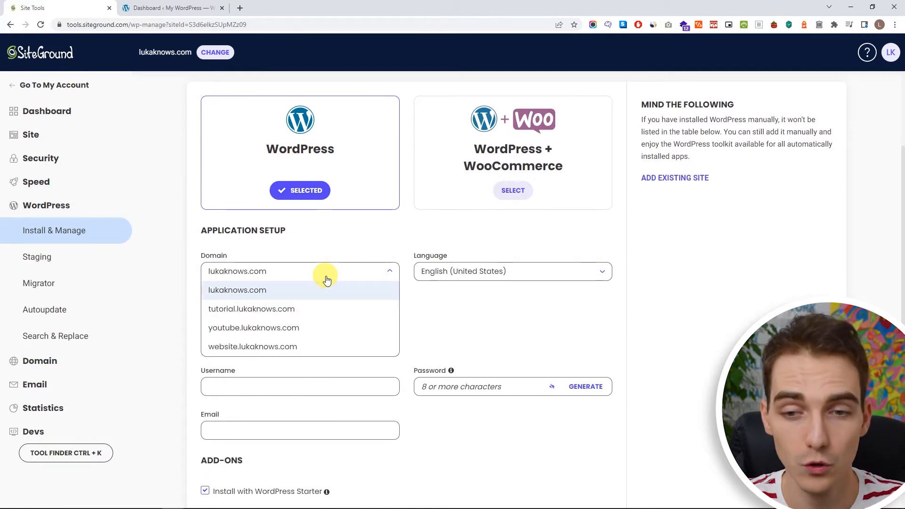
pyautogui.click(260, 290)
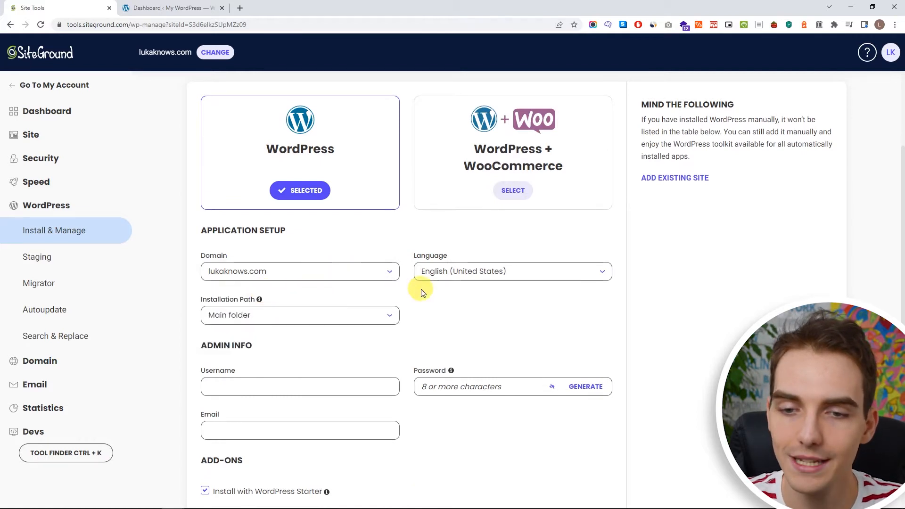
pyautogui.scroll(-2, 421, 292)
pyautogui.click(329, 226)
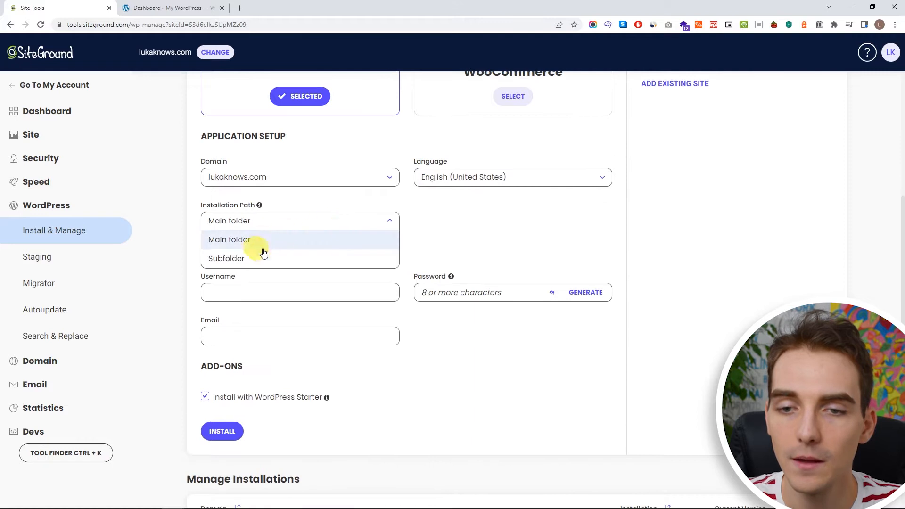
pyautogui.click(456, 222)
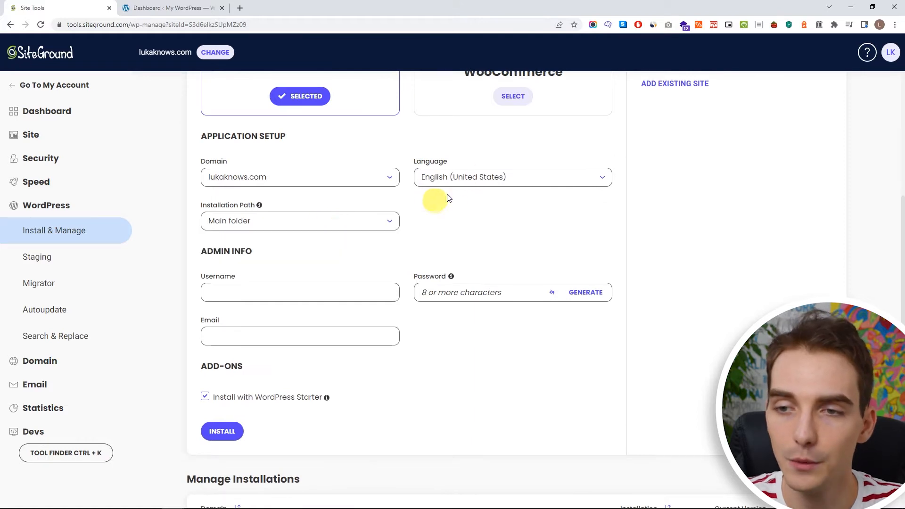
# Go through the admin username, password and email fields and leave WordPress Starter out of the installation.
pyautogui.click(290, 296)
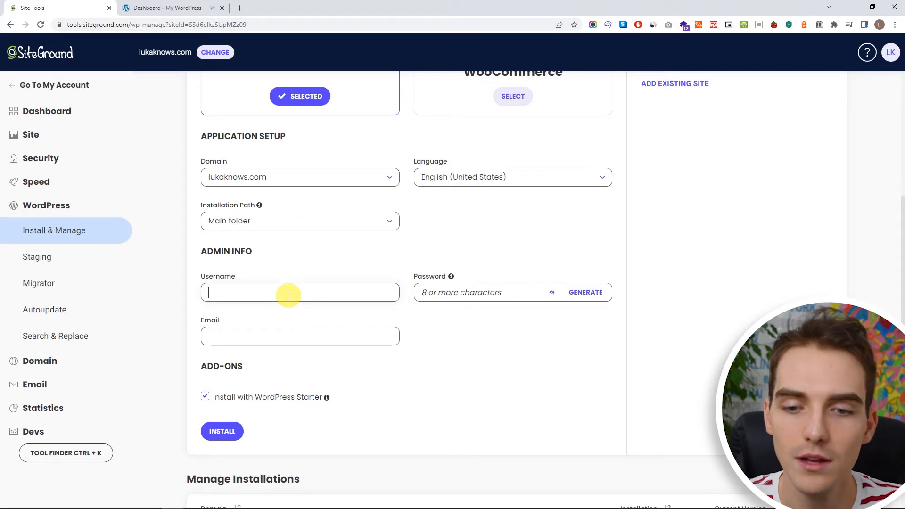
pyautogui.click(462, 293)
pyautogui.click(303, 337)
pyautogui.click(332, 376)
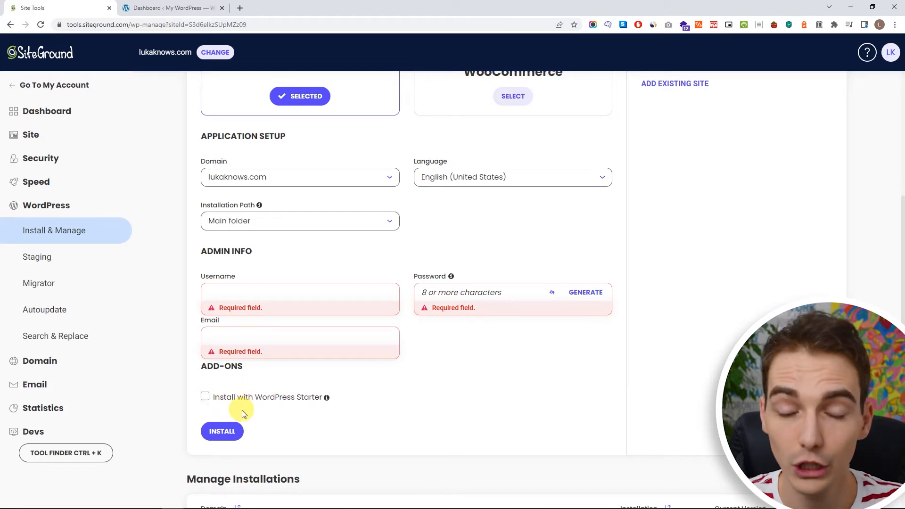
pyautogui.click(173, 8)
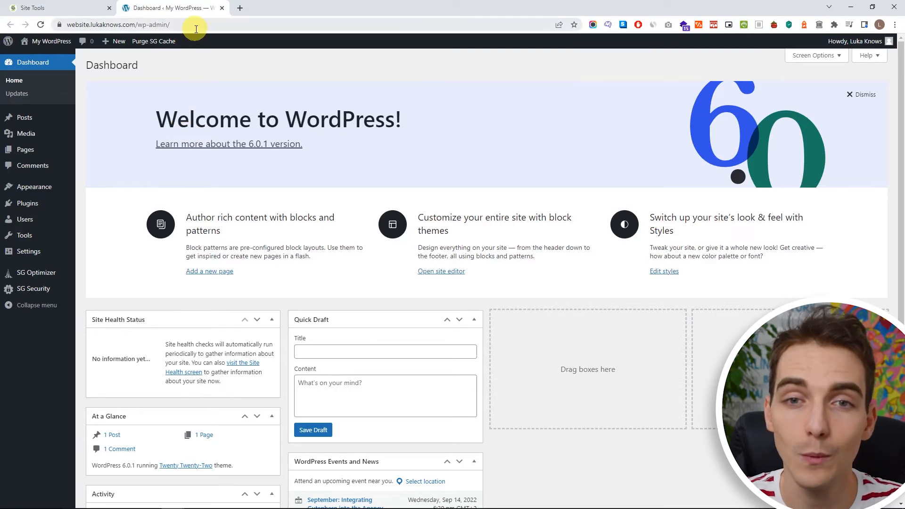
pyautogui.click(70, 26)
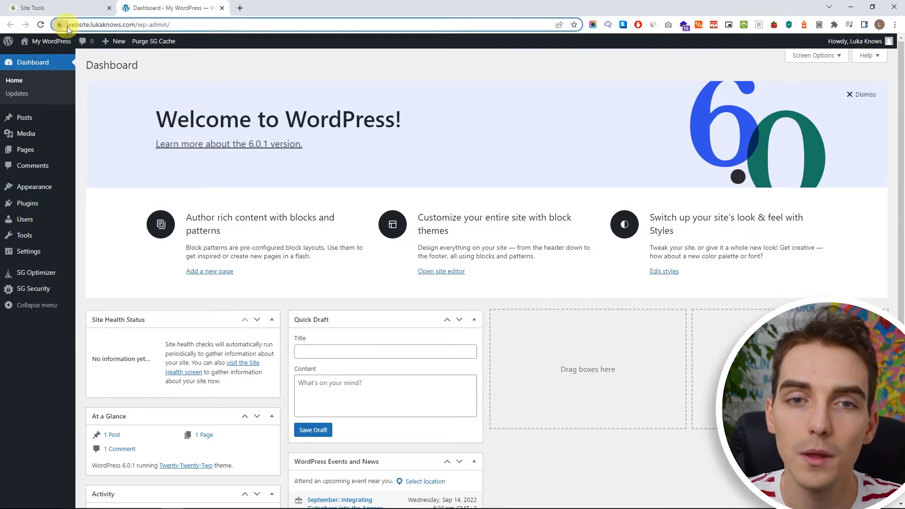
pyautogui.click(120, 24)
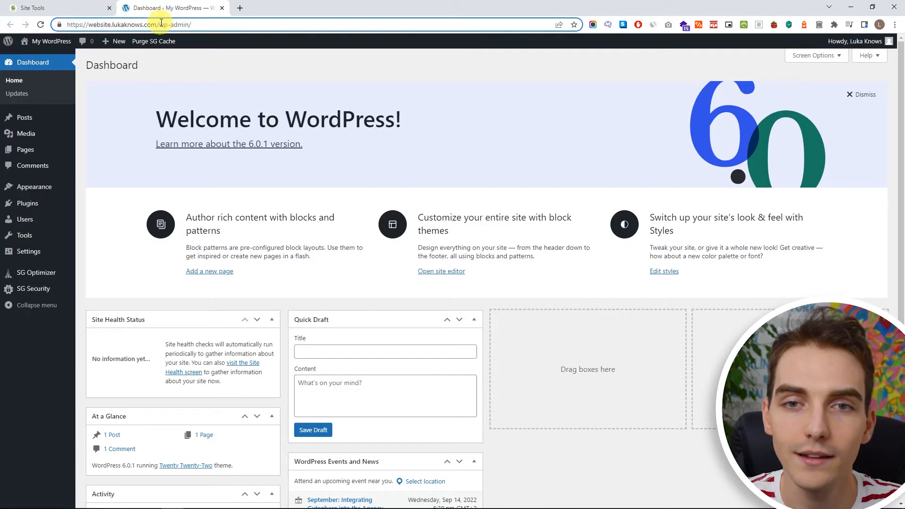
pyautogui.click(159, 24)
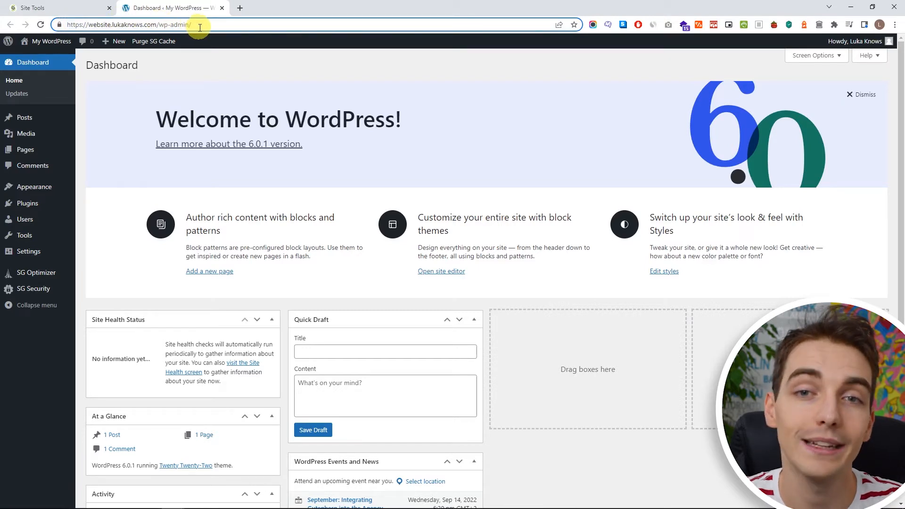
pyautogui.moveTo(200, 28); pyautogui.dragTo(38, 26)
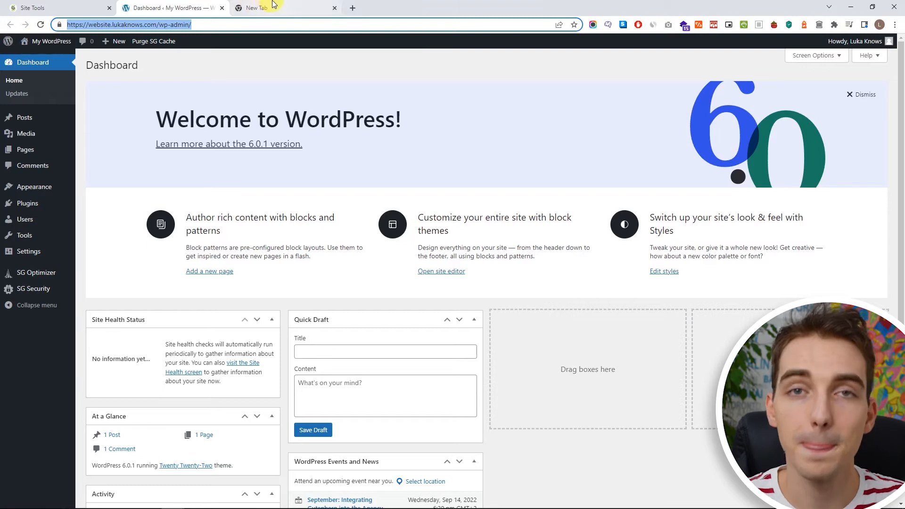
pyautogui.click(239, 8)
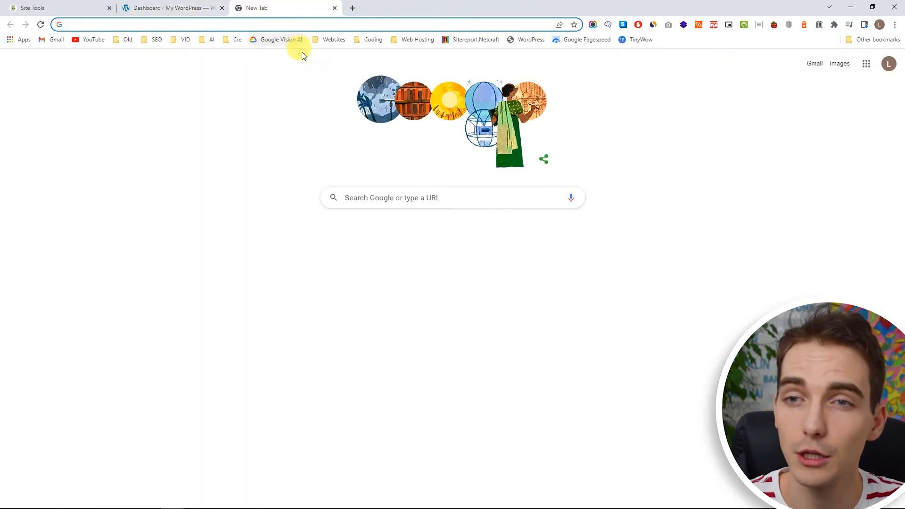
pyautogui.rightClick(694, 46)
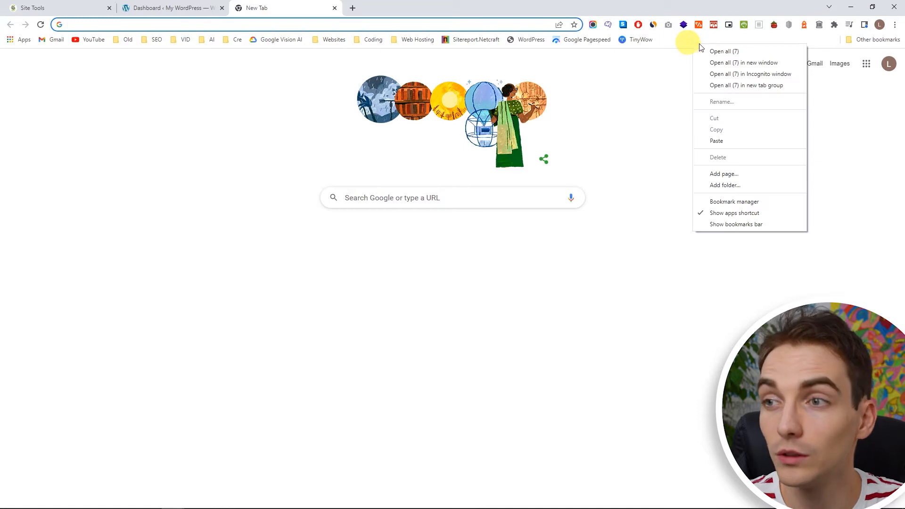
pyautogui.click(742, 174)
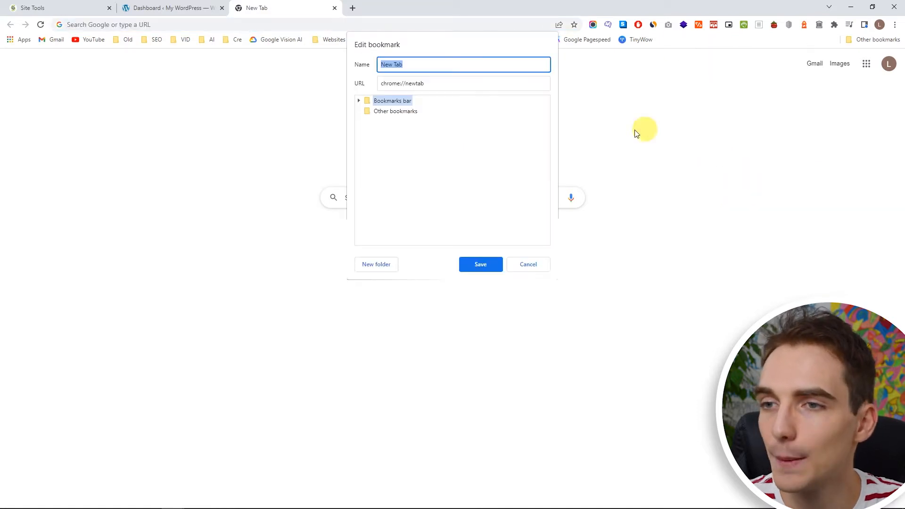
pyautogui.write('My Wordpres Log In')
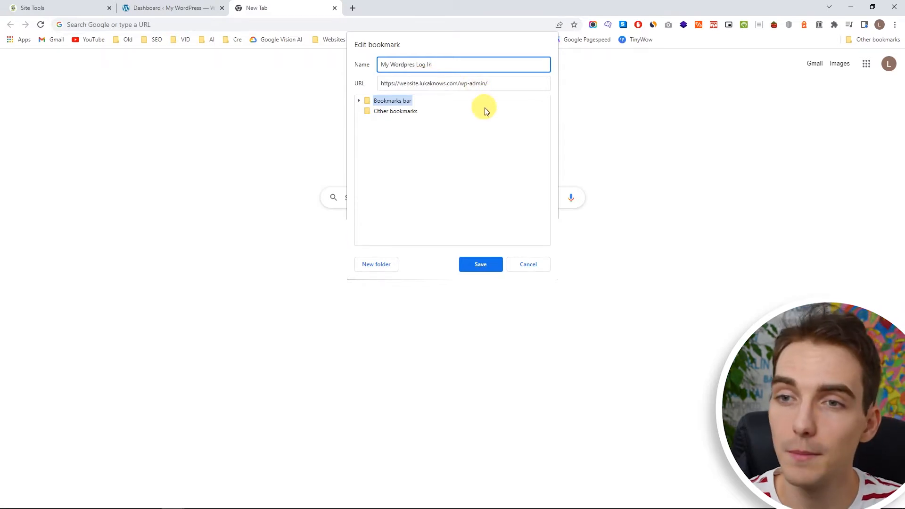
pyautogui.click(487, 85)
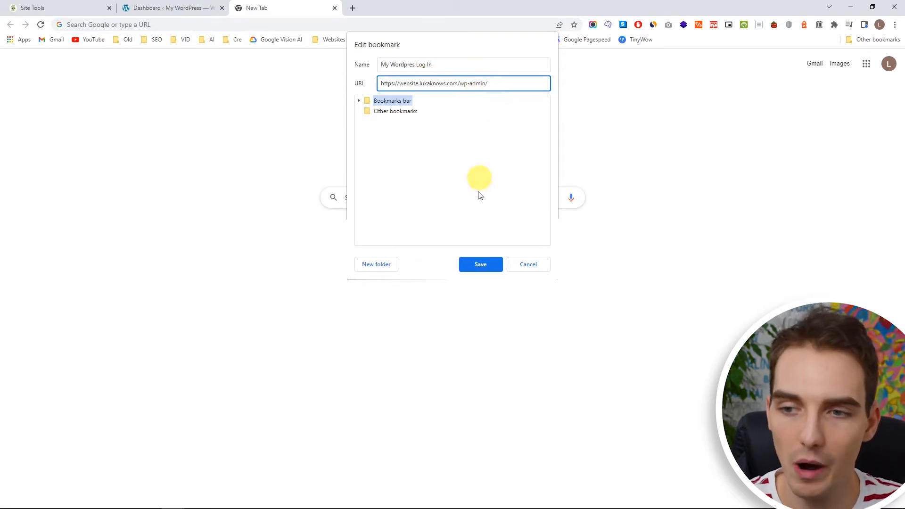
pyautogui.click(482, 267)
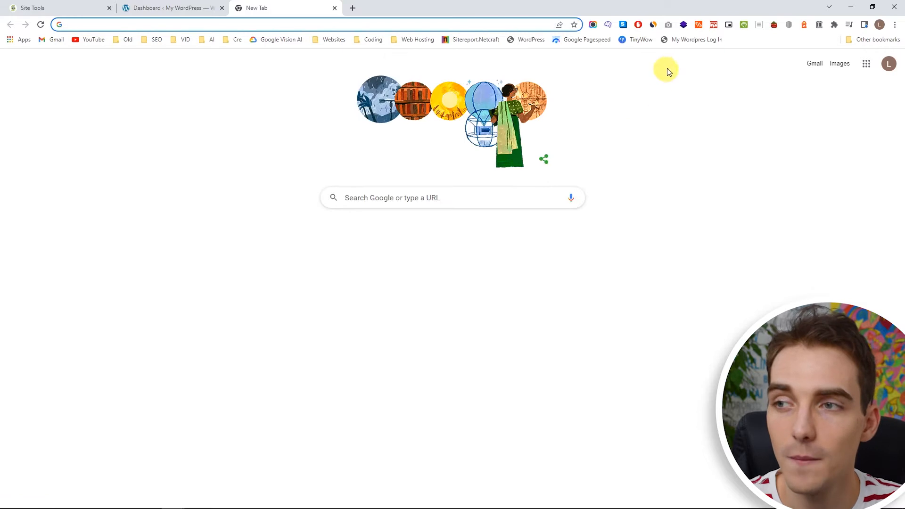
# Test the My Wordpres Log In bookmark in a new Incognito window.
pyautogui.hotkey('ctrl', 'shift', 'n')
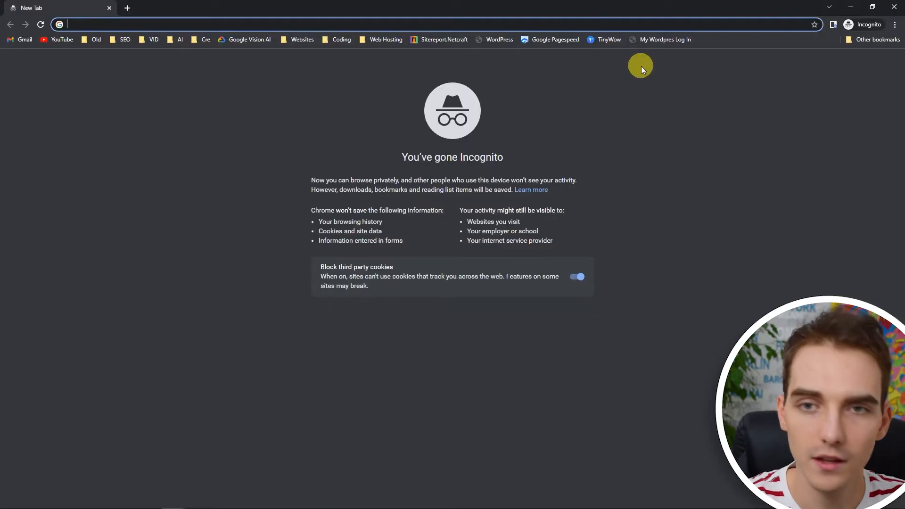
pyautogui.click(619, 111)
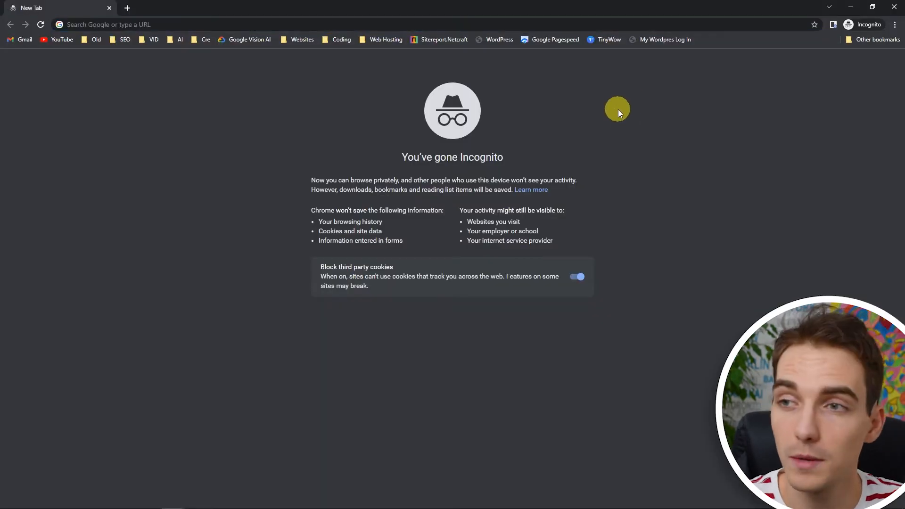
pyautogui.click(660, 42)
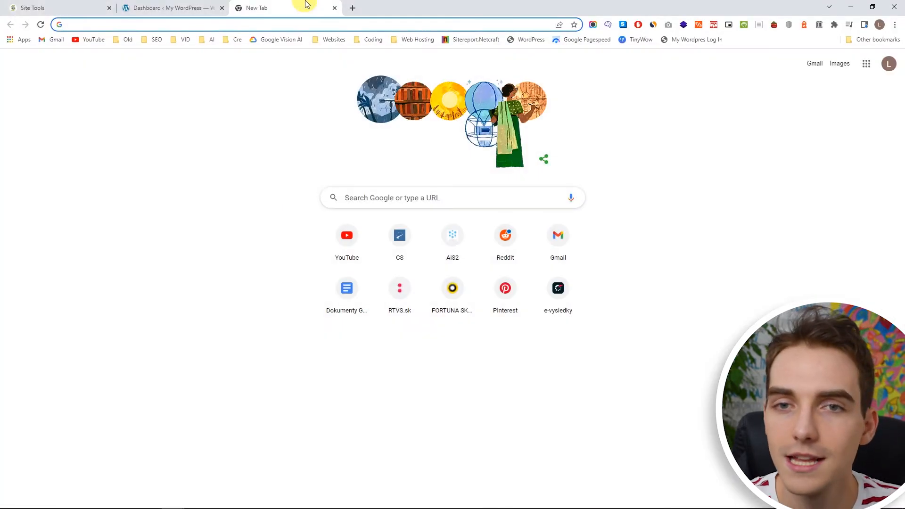
# Close the empty browser tab, then open the live My WordPress site from the dashboard in a separate tab and look over its homepage.
pyautogui.click(335, 8)
pyautogui.click(278, 57)
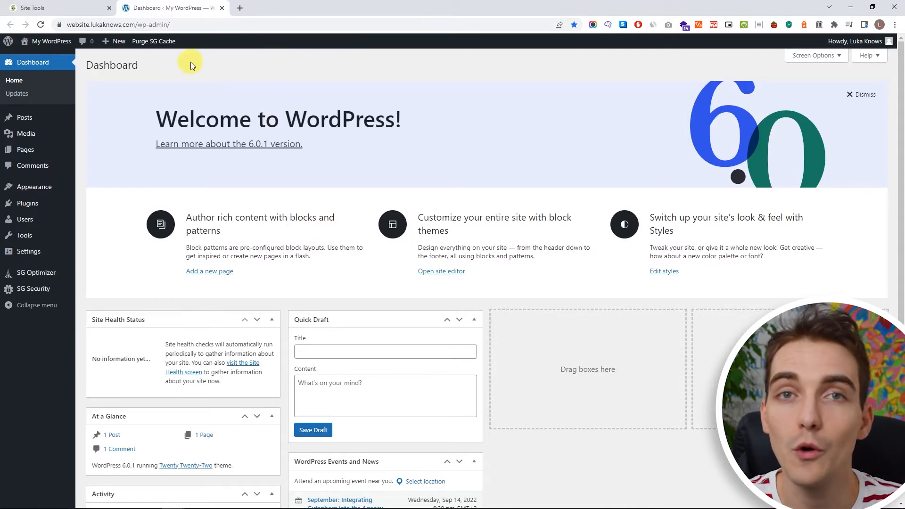
pyautogui.moveTo(37, 42)
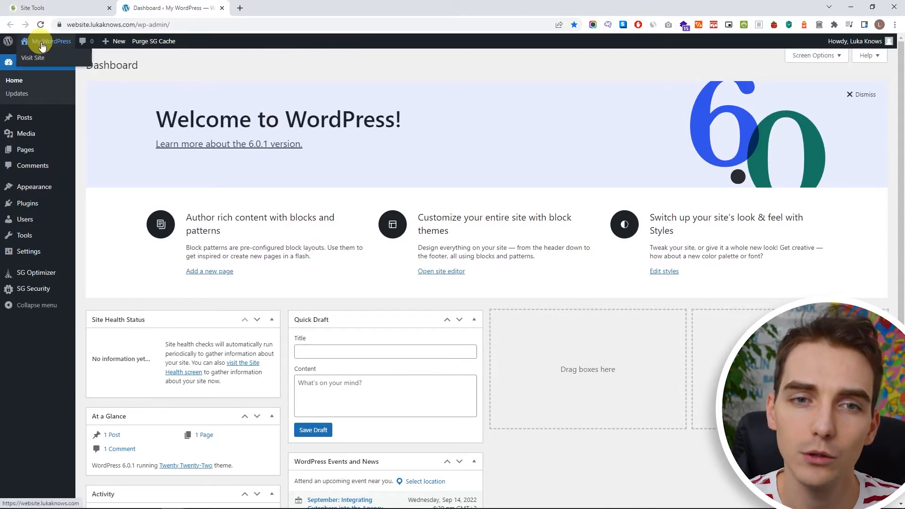
pyautogui.middleClick(42, 59)
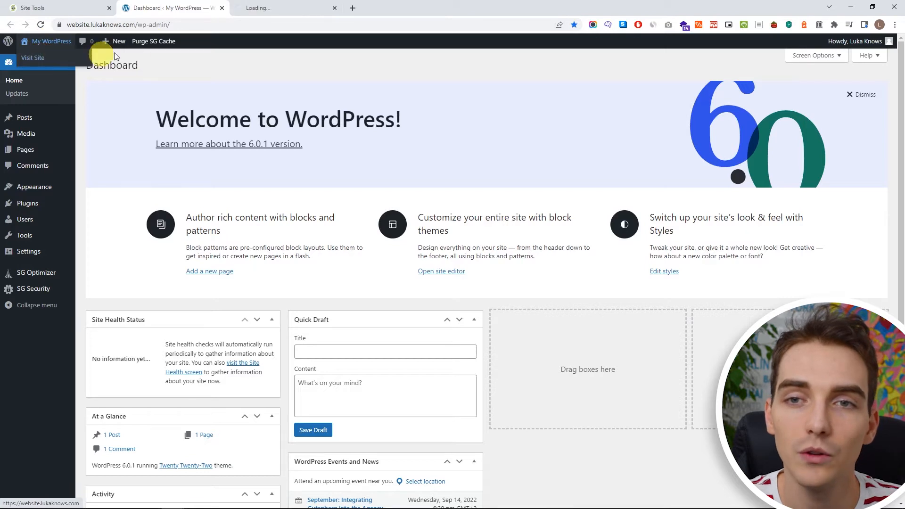
pyautogui.click(264, 8)
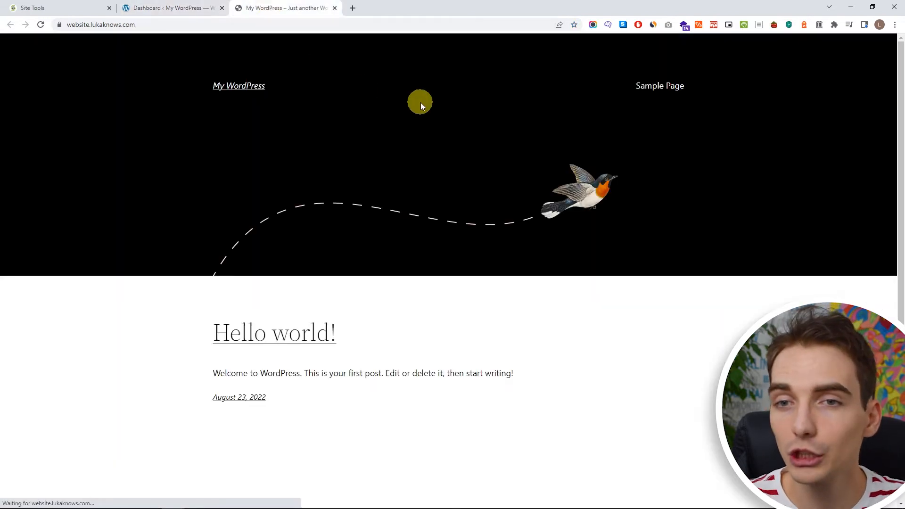
pyautogui.scroll(-3, 427, 108)
pyautogui.scroll(3, 434, 155)
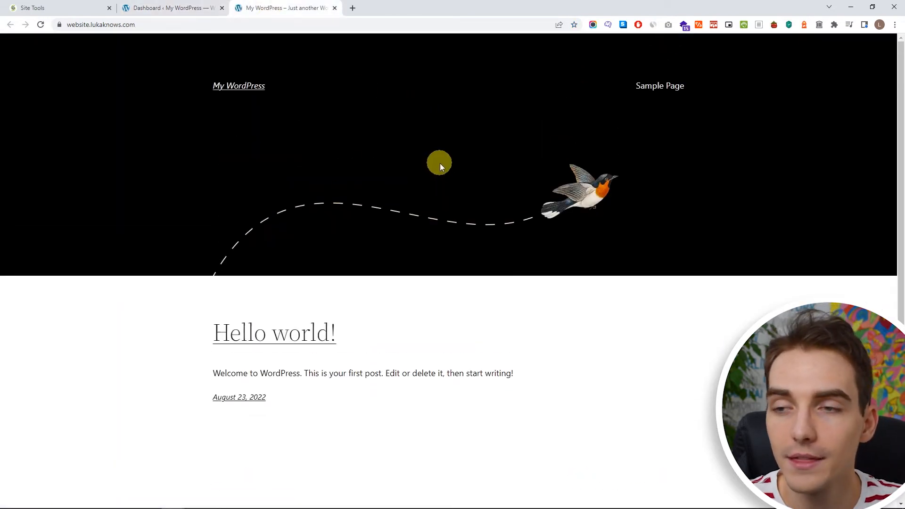
# Search the WordPress theme directory for Astra, then install and activate the Astra theme.
pyautogui.click(167, 8)
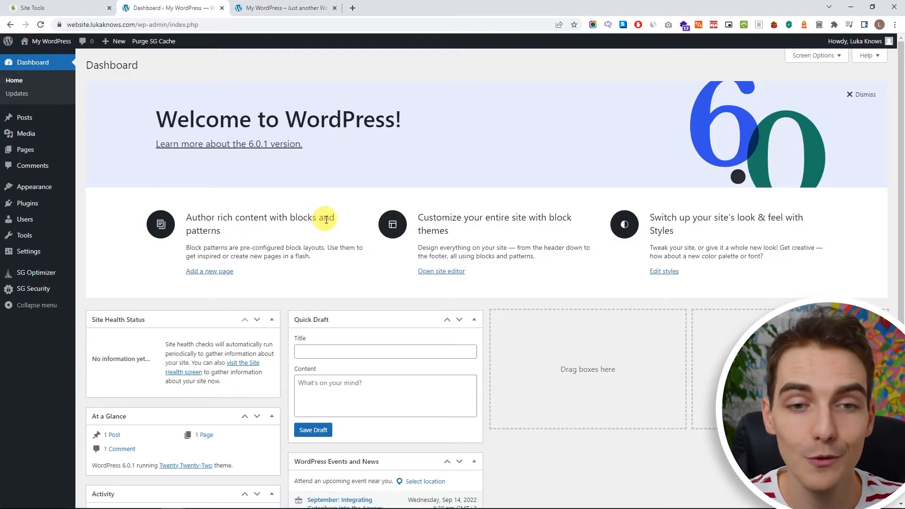
pyautogui.moveTo(42, 193)
pyautogui.click(42, 193)
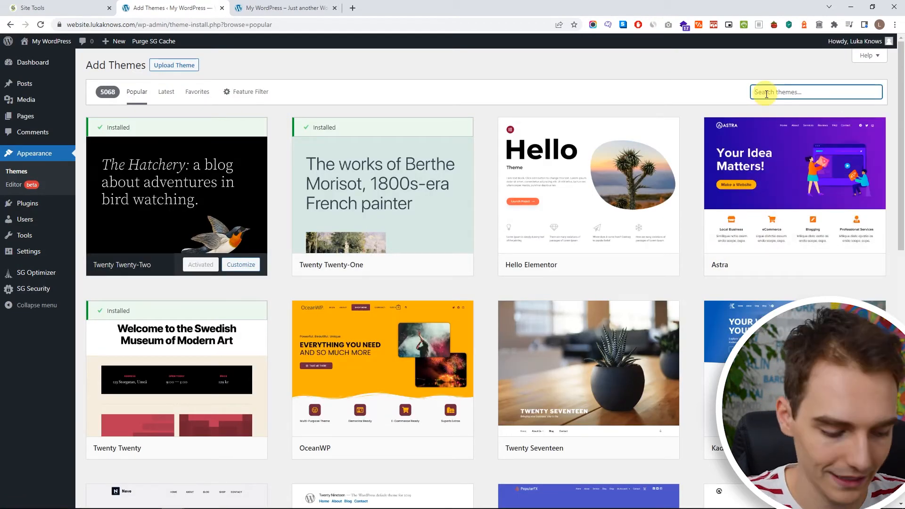
pyautogui.write('Astra')
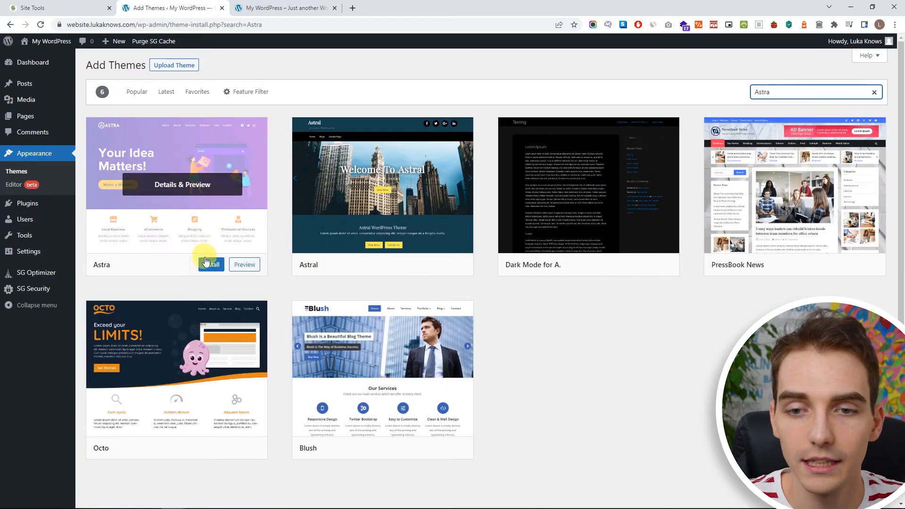
pyautogui.click(221, 269)
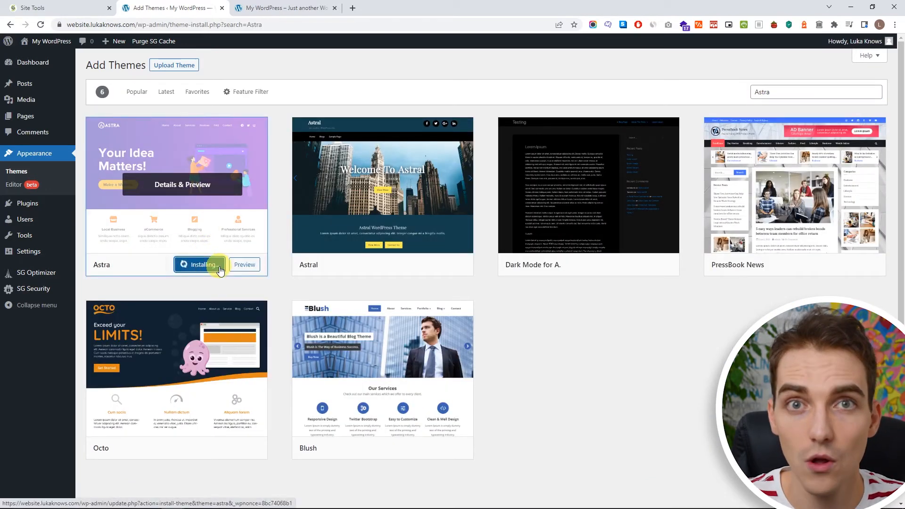
pyautogui.click(205, 269)
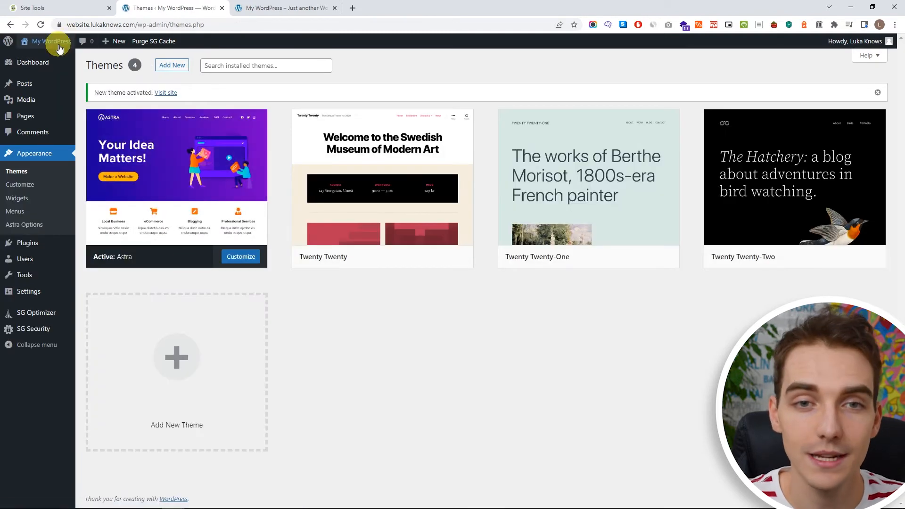
# Reload the live site to check its look with the Astra theme, and close the site tabs.
pyautogui.middleClick(58, 58)
pyautogui.click(288, 7)
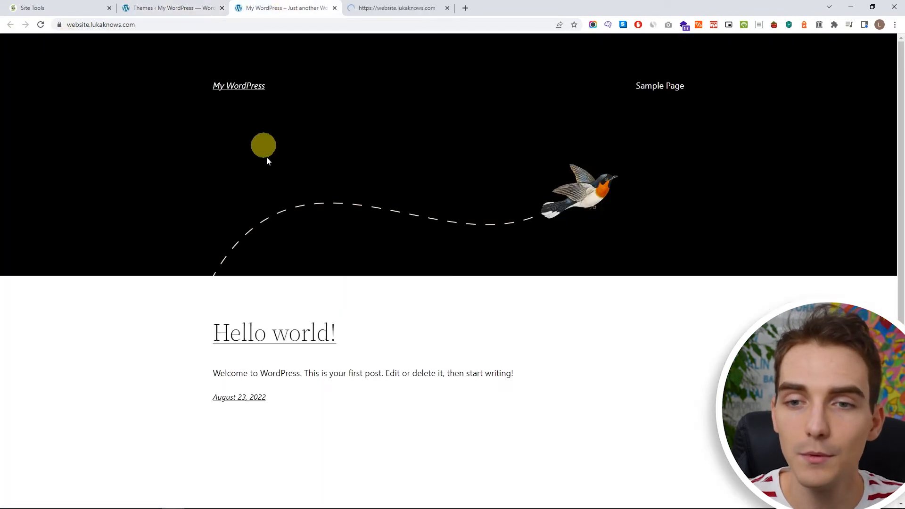
pyautogui.click(41, 24)
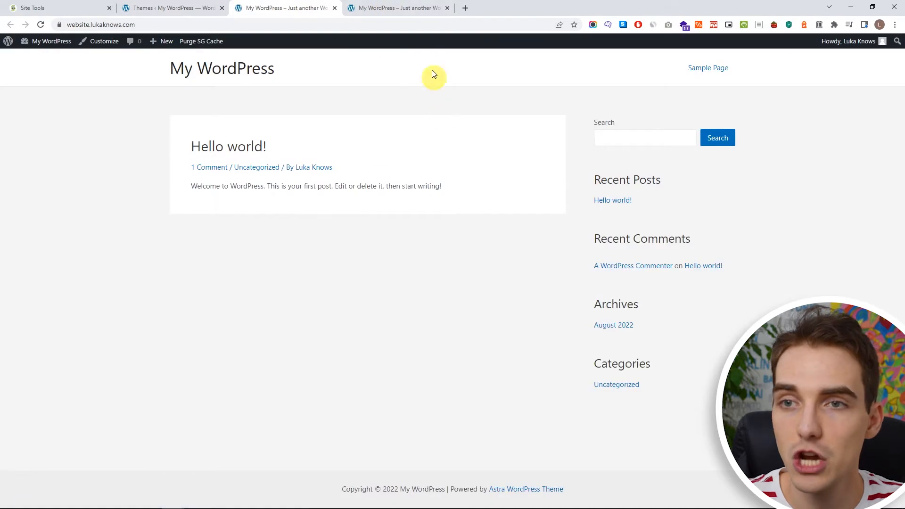
pyautogui.click(335, 7)
pyautogui.click(334, 8)
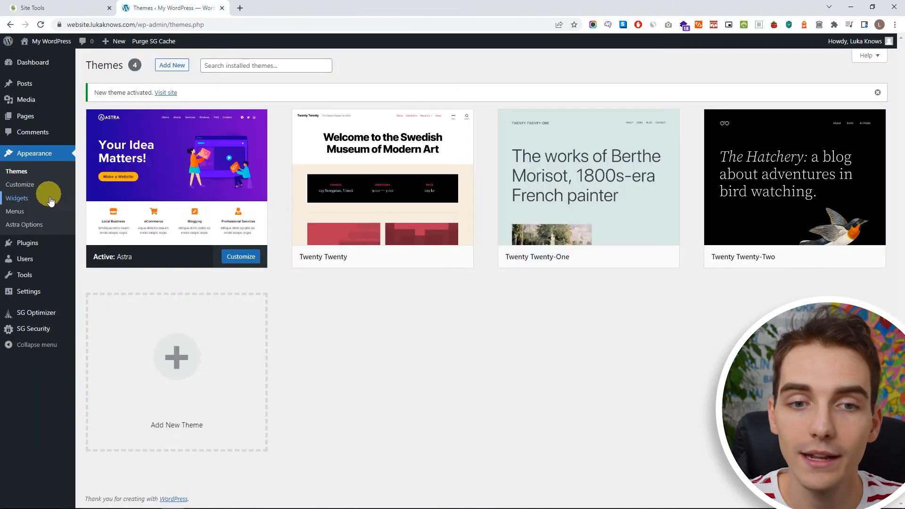
# Search the plugin directory for "starter templates", then install and activate the Starter Templates plugin by Brainstorm Force.
pyautogui.moveTo(49, 246)
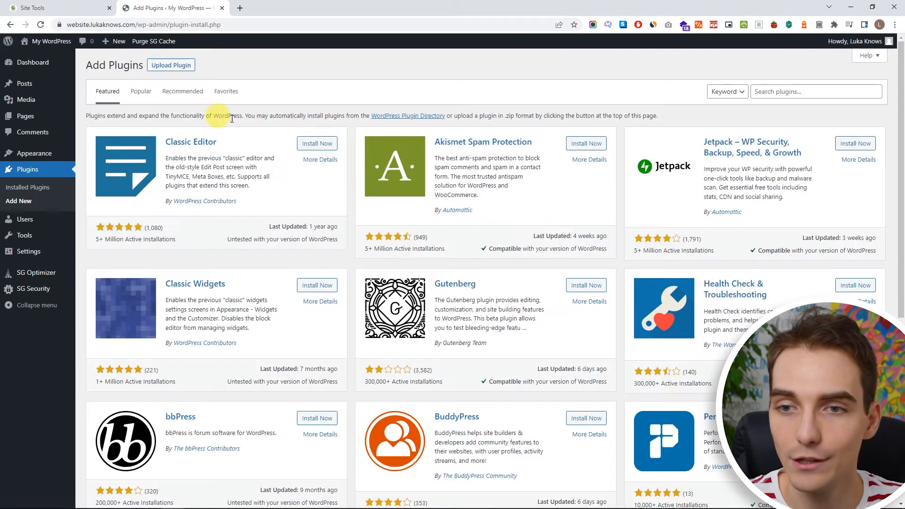
pyautogui.click(765, 92)
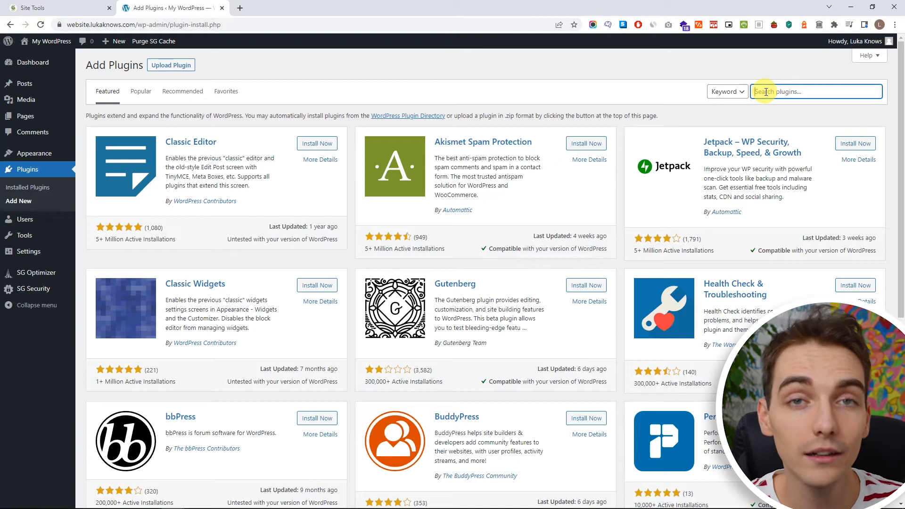
pyautogui.write('star')
pyautogui.write('ter templates')
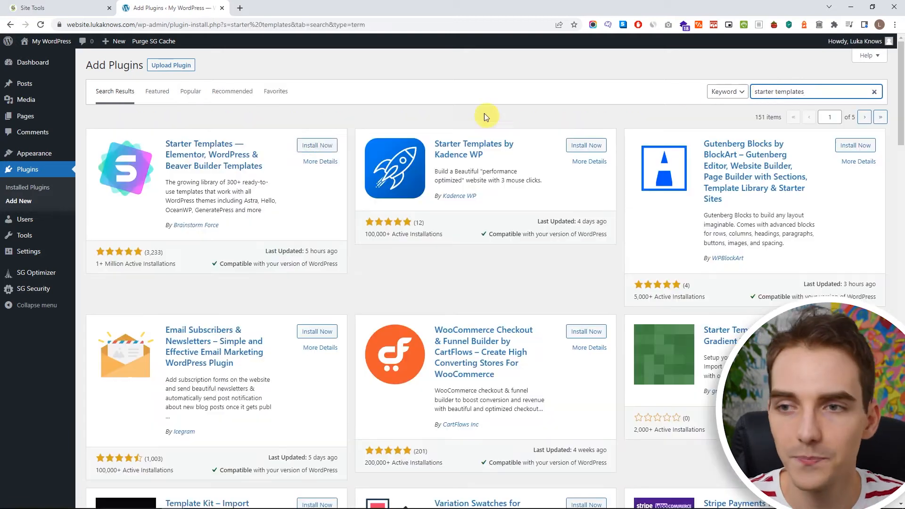
pyautogui.click(311, 145)
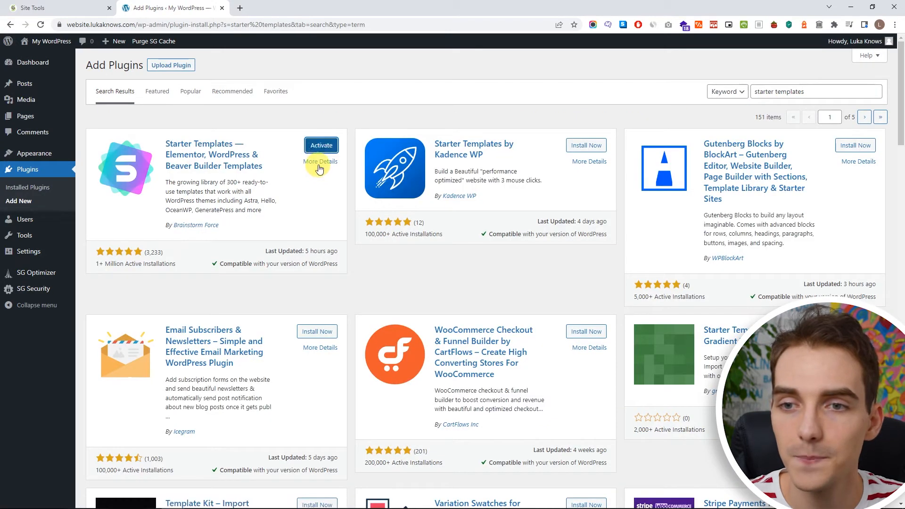
pyautogui.click(316, 149)
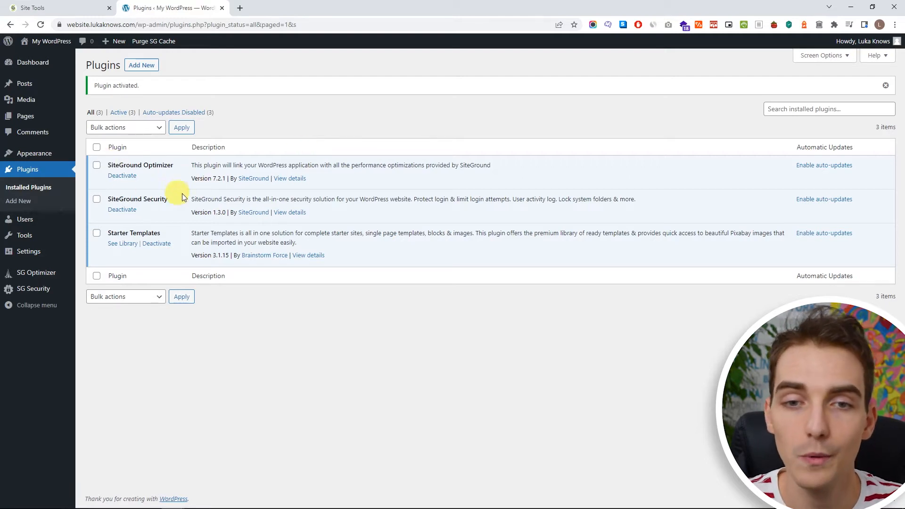
# Open the Starter Templates library, start building the website and choose Elementor as the page builder.
pyautogui.moveTo(45, 157)
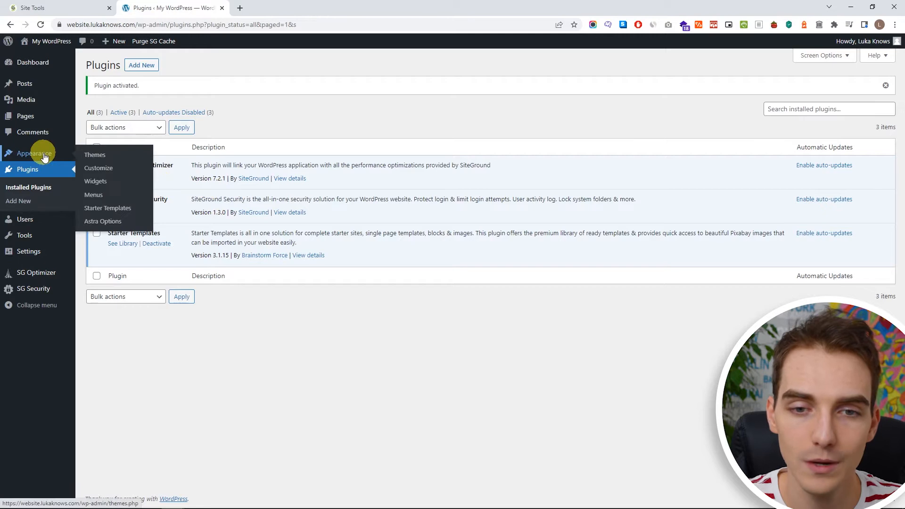
pyautogui.click(118, 210)
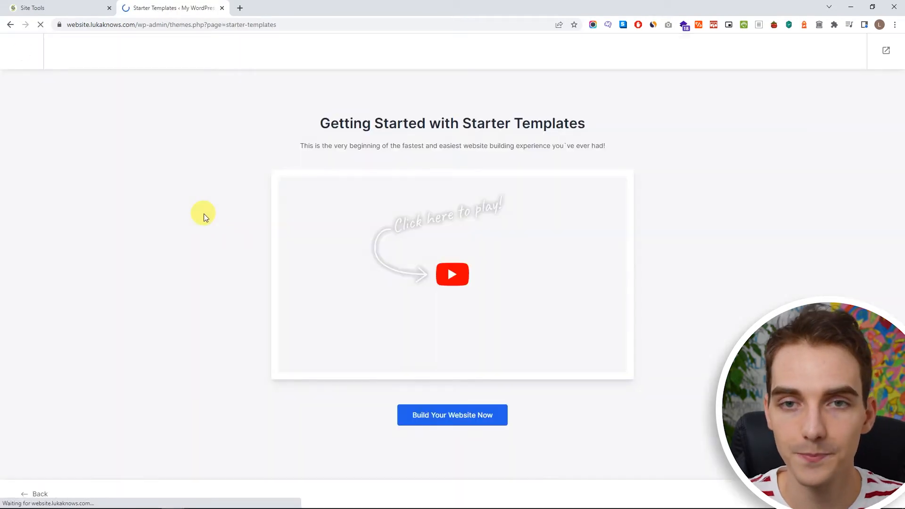
pyautogui.click(429, 414)
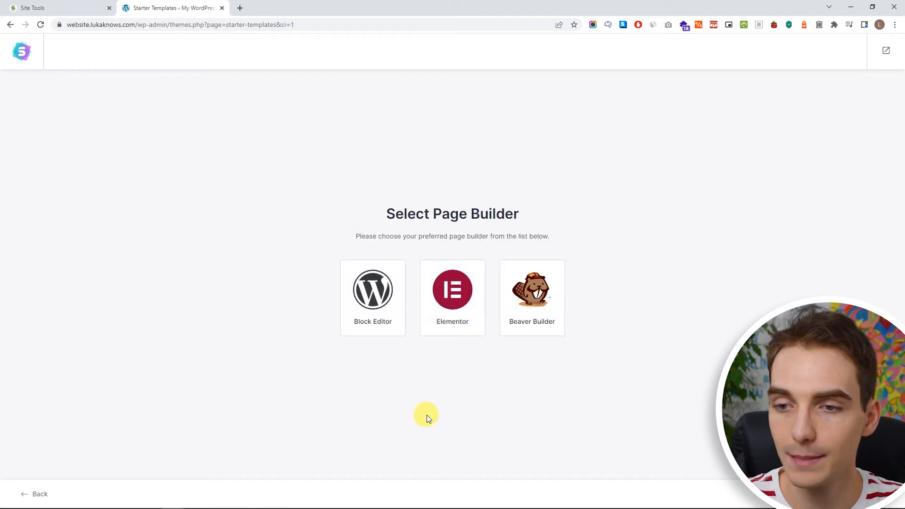
pyautogui.click(454, 300)
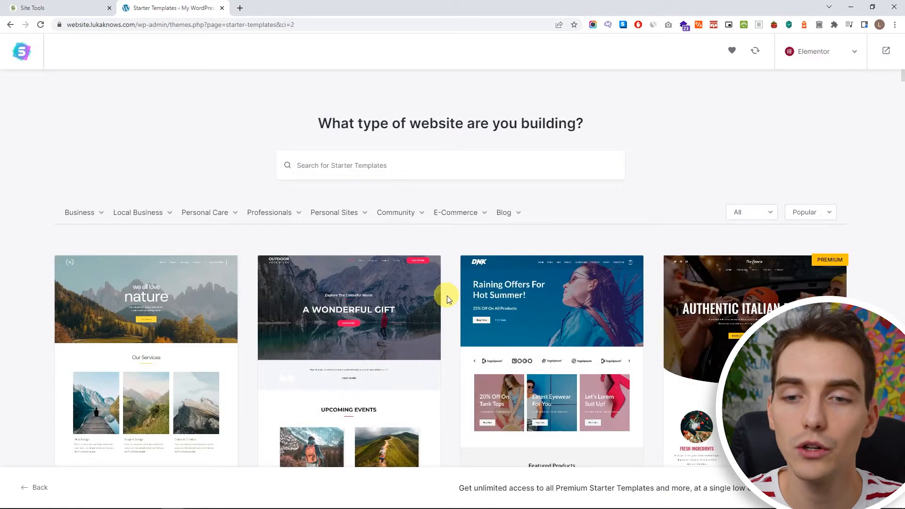
# Browse the Elementor starter templates and their categories, and select the Outdoor Adventure template.
pyautogui.scroll(-1, 450, 297)
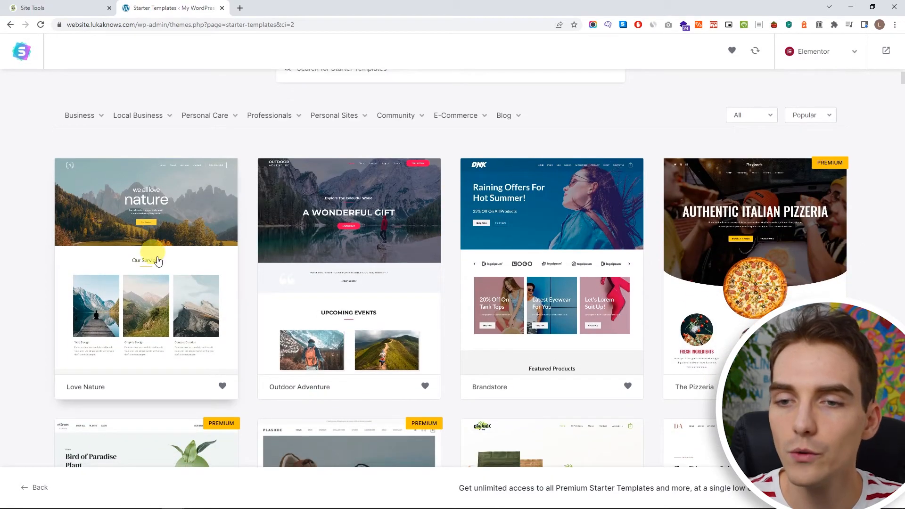
pyautogui.scroll(-13, 339, 216)
pyautogui.scroll(9, 398, 272)
pyautogui.scroll(7, 398, 272)
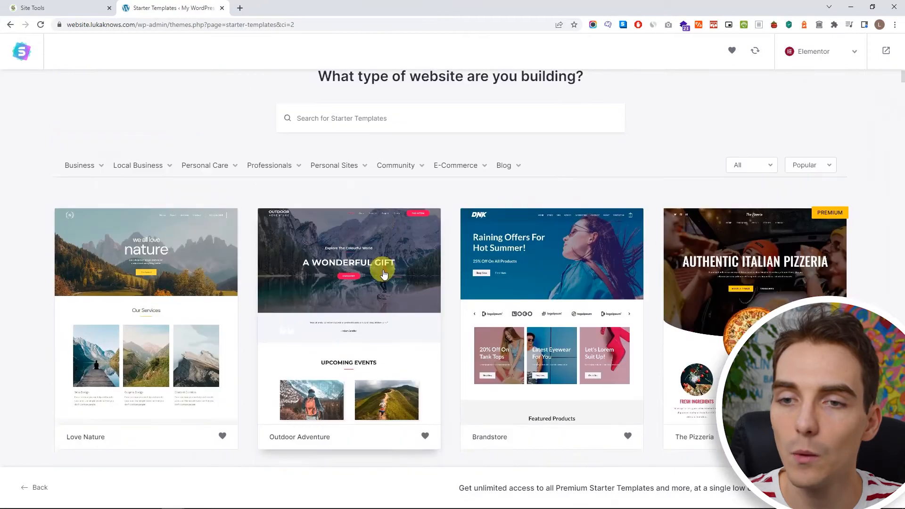
pyautogui.moveTo(147, 216)
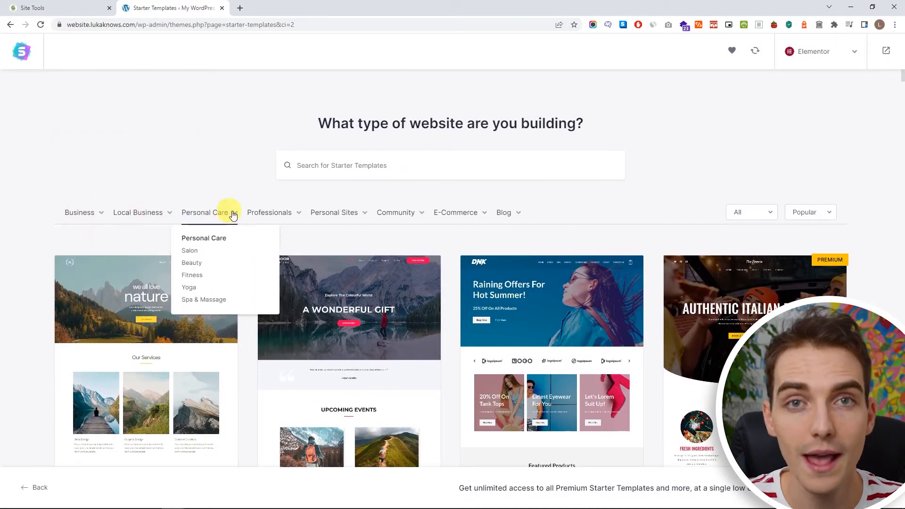
pyautogui.moveTo(498, 217)
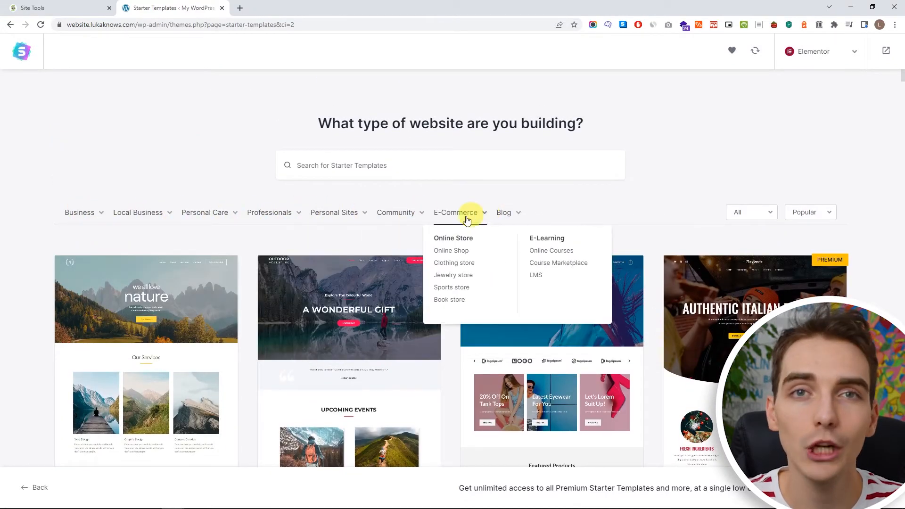
pyautogui.scroll(-1, 389, 303)
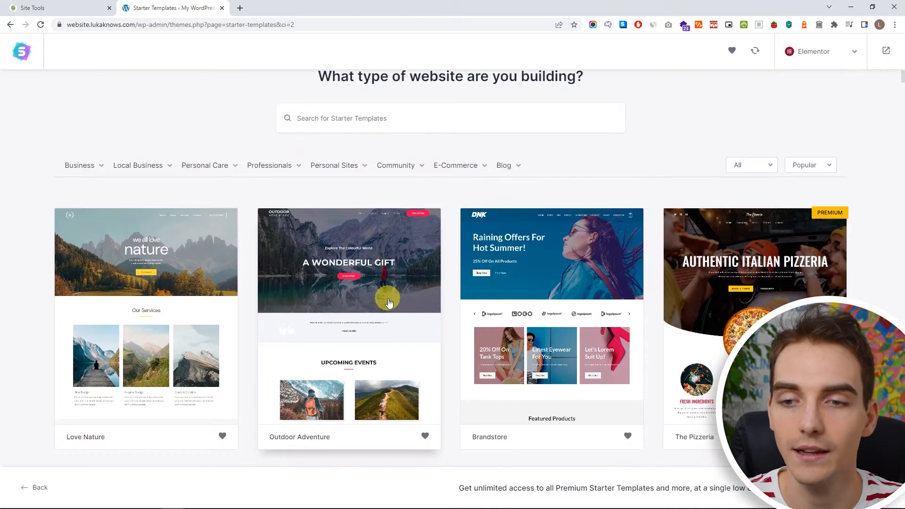
pyautogui.click(383, 267)
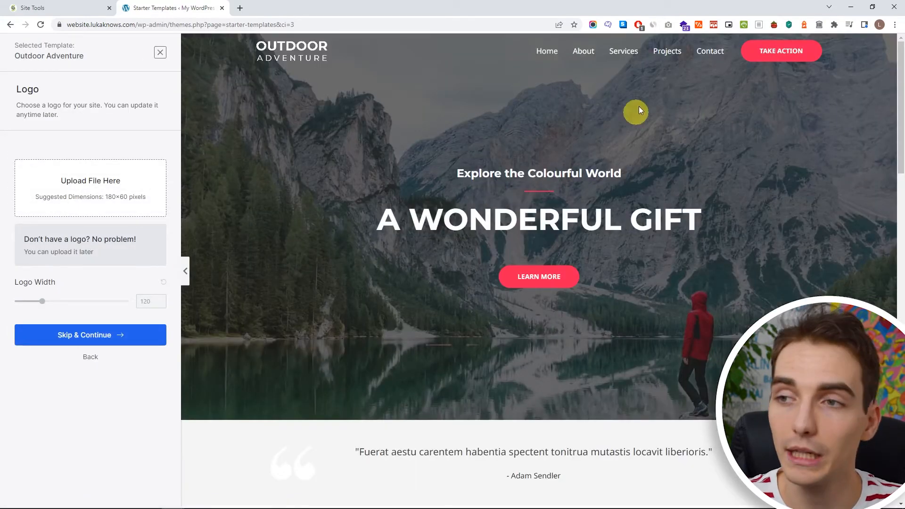
# Look over the Services and Contact pages in the Outdoor Adventure template preview.
pyautogui.click(623, 52)
pyautogui.scroll(-1, 550, 232)
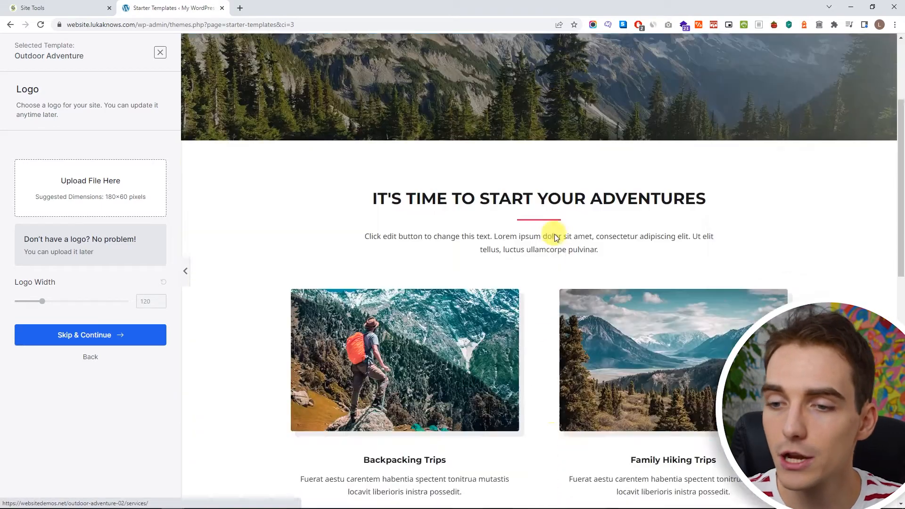
pyautogui.scroll(1, 571, 231)
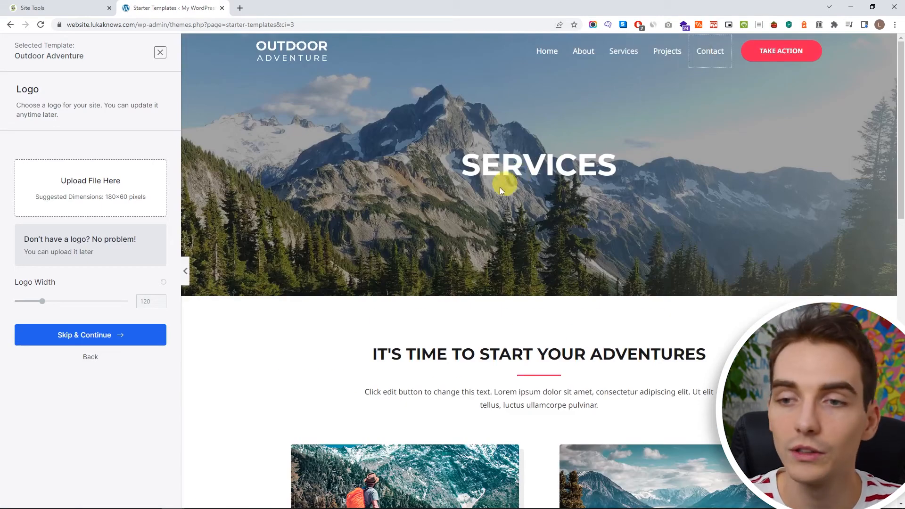
pyautogui.scroll(-3, 462, 219)
pyautogui.scroll(3, 442, 216)
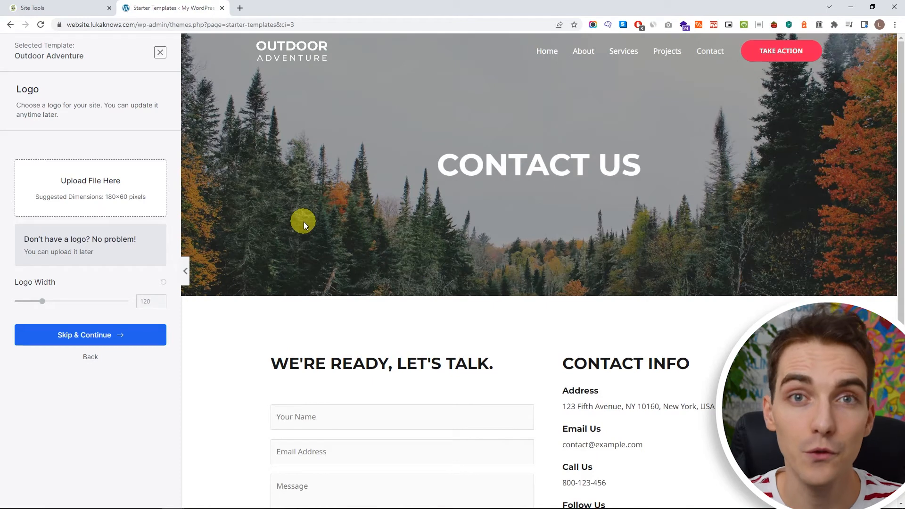
# Skip the logo upload, return the preview to Home, and accept the yellow color palette with the default Montserrat / Noto Sans fonts.
pyautogui.click(101, 334)
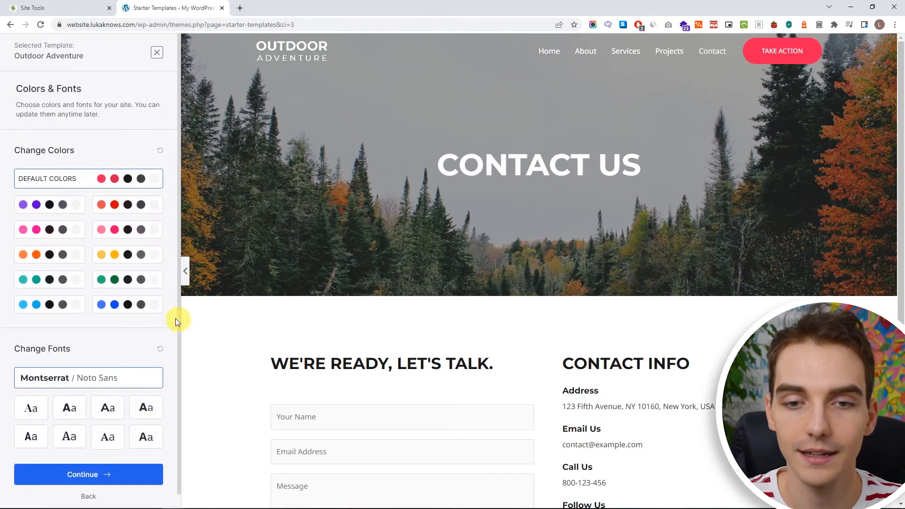
pyautogui.click(556, 53)
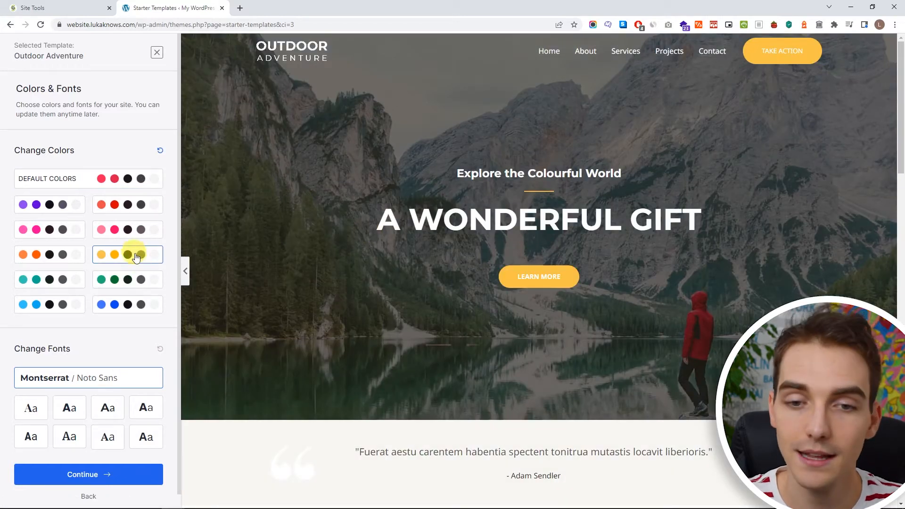
pyautogui.click(77, 474)
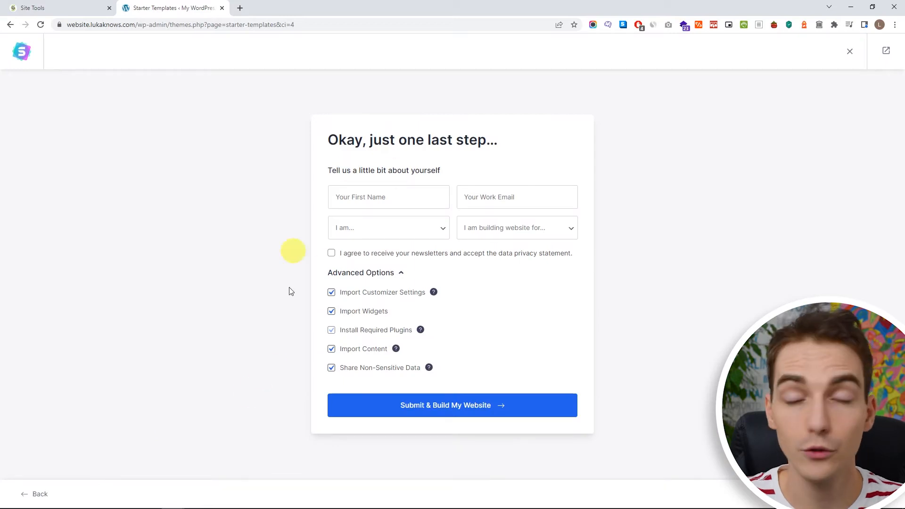
# Turn off Share Non-Sensitive Data and submit the form to build the website.
pyautogui.click(331, 368)
pyautogui.click(361, 408)
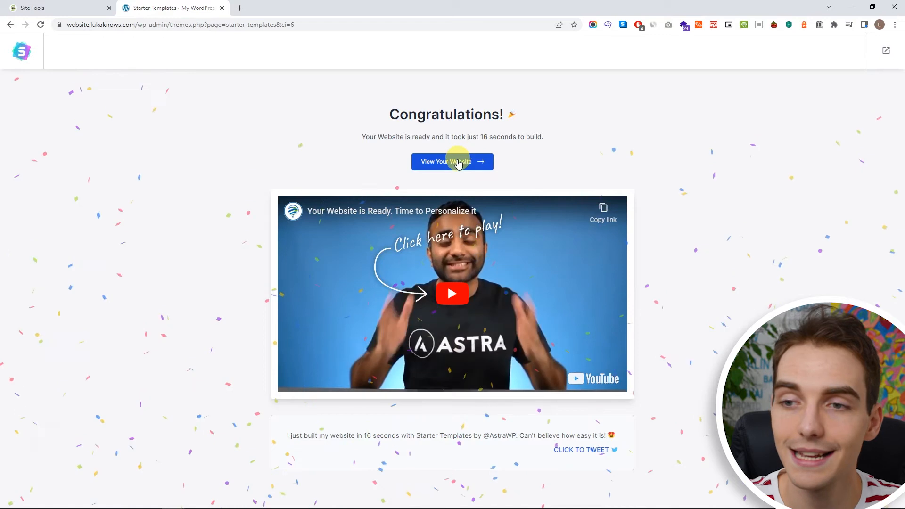
# Open the newly built website and look through its homepage sections.
pyautogui.click(457, 161)
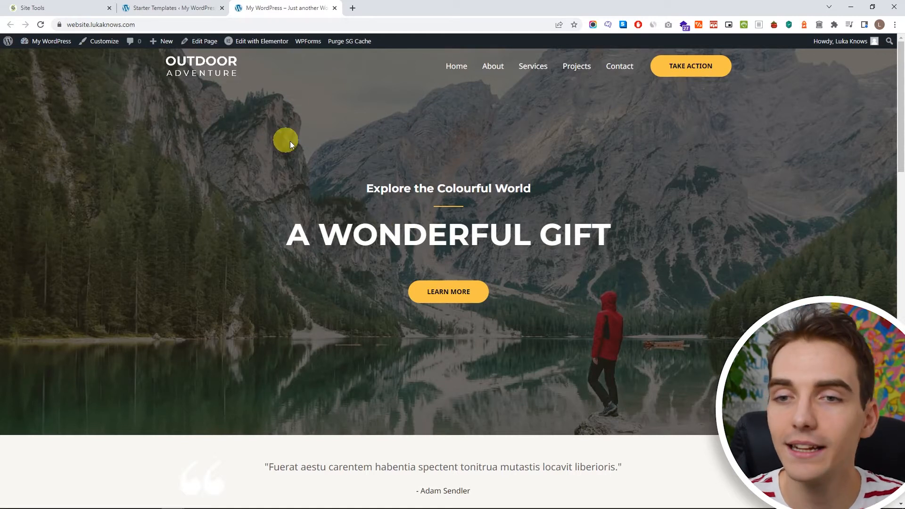
pyautogui.scroll(-15, 431, 126)
pyautogui.scroll(-7, 404, 222)
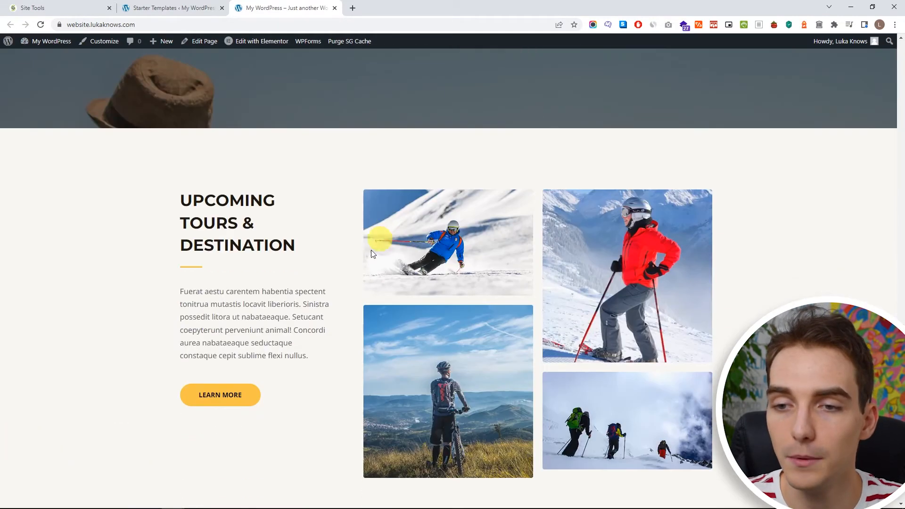
pyautogui.scroll(20, 333, 293)
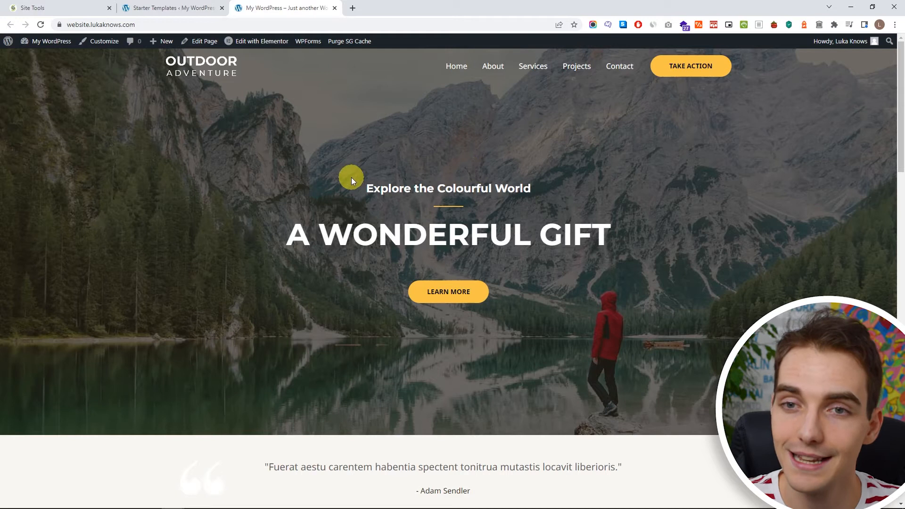
# Open the homepage for editing in Elementor and close the Navigator.
pyautogui.moveTo(244, 43)
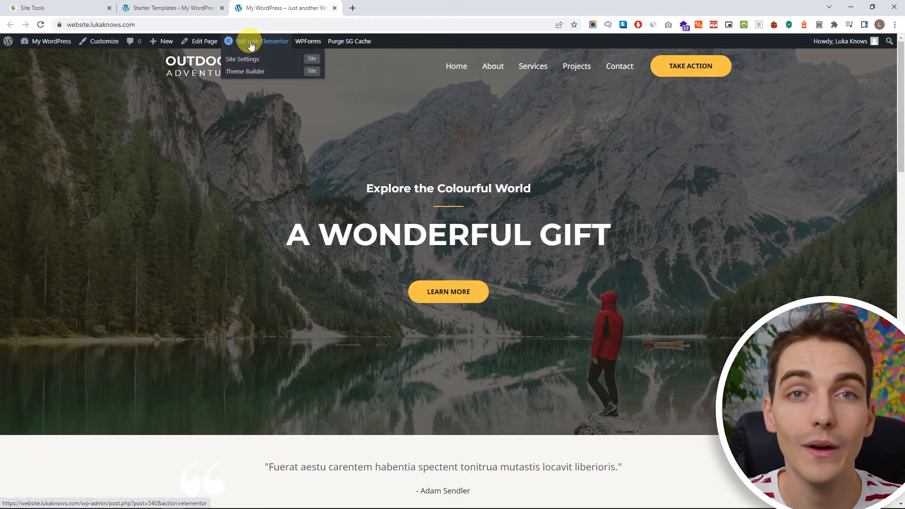
pyautogui.click(251, 45)
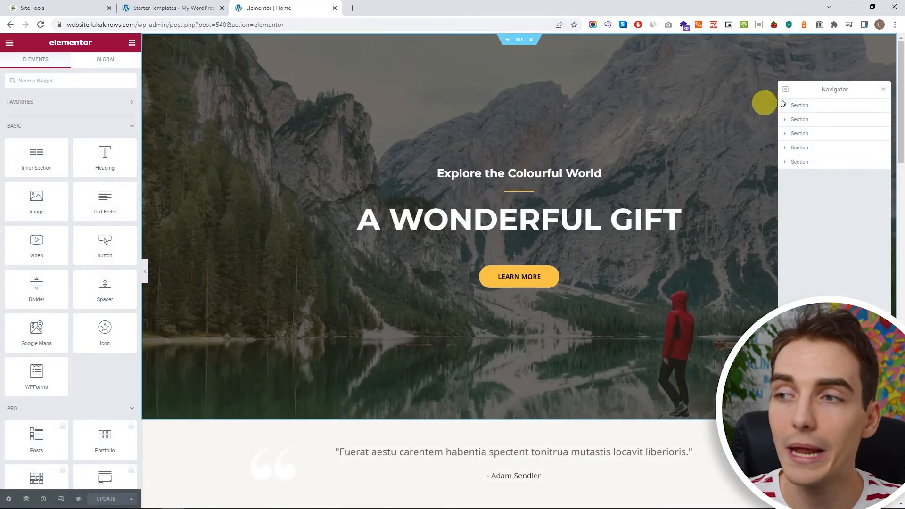
pyautogui.click(883, 89)
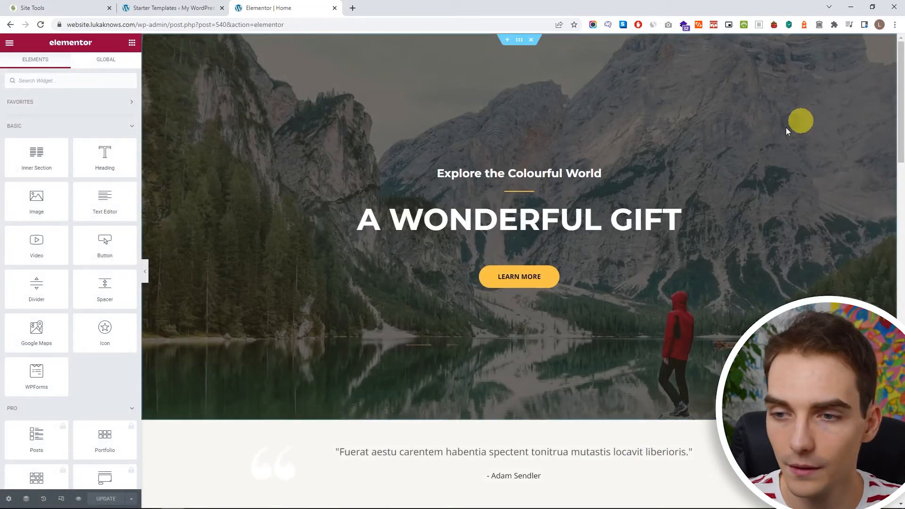
# Replace the large "A Wonderful Gift" heading text with "Luka Knows", keeping its centered alignment and Default size.
pyautogui.tripleClick(503, 223)
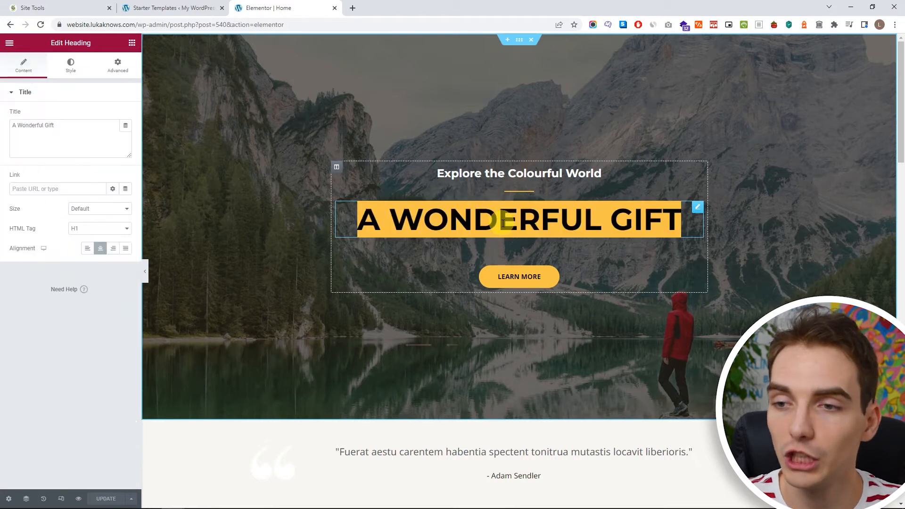
pyautogui.moveTo(61, 137); pyautogui.dragTo(1, 137)
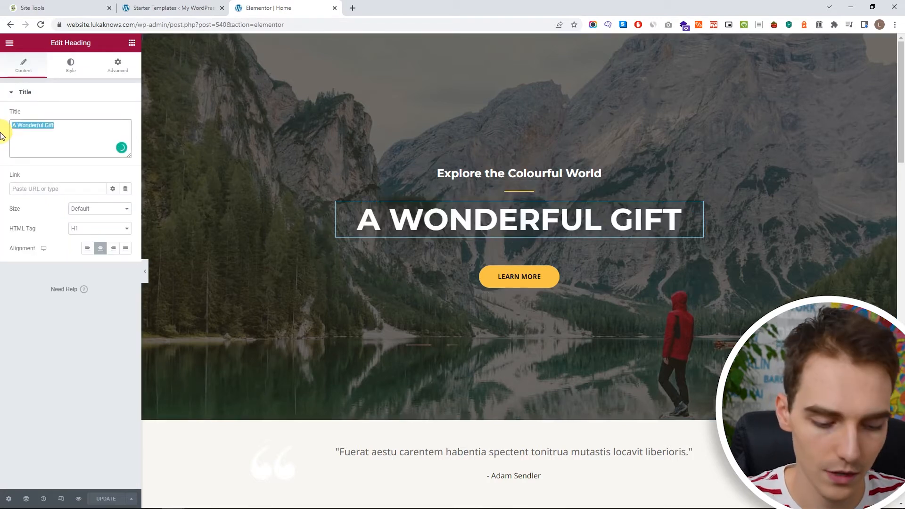
pyautogui.write('Luka Knows')
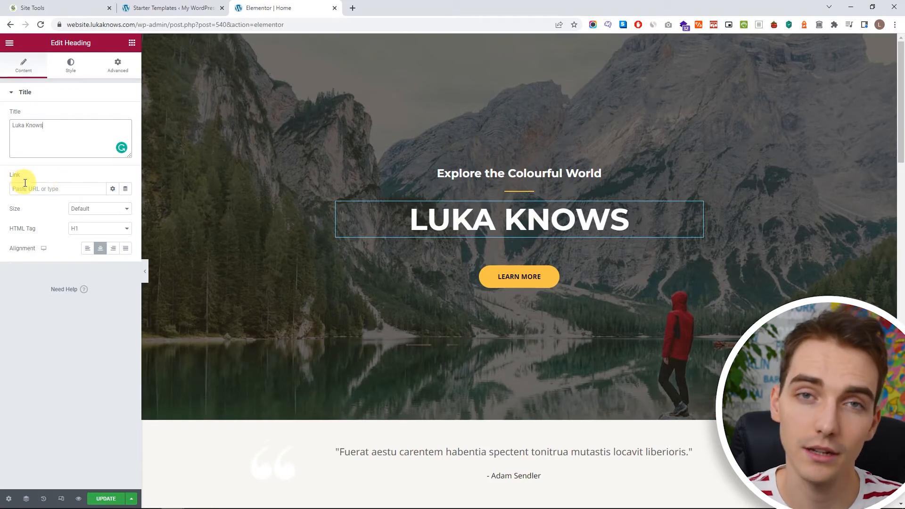
pyautogui.click(101, 250)
pyautogui.click(107, 216)
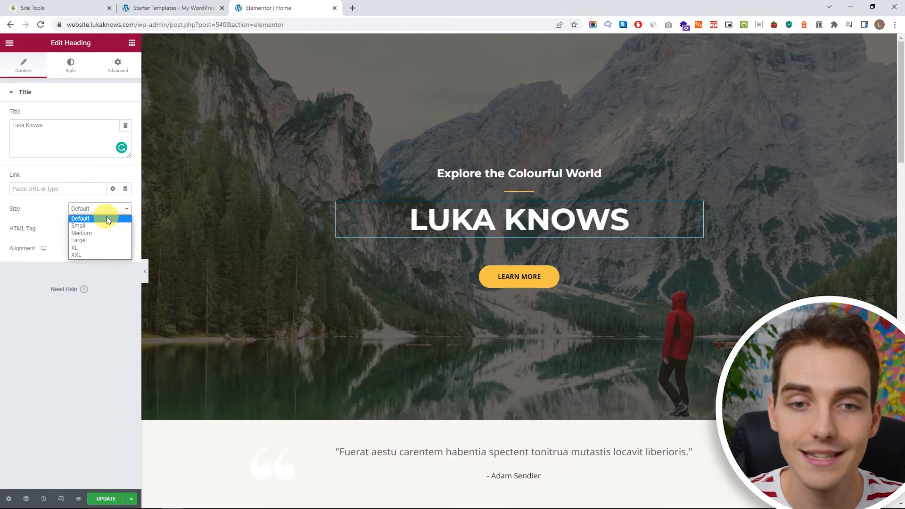
pyautogui.click(107, 217)
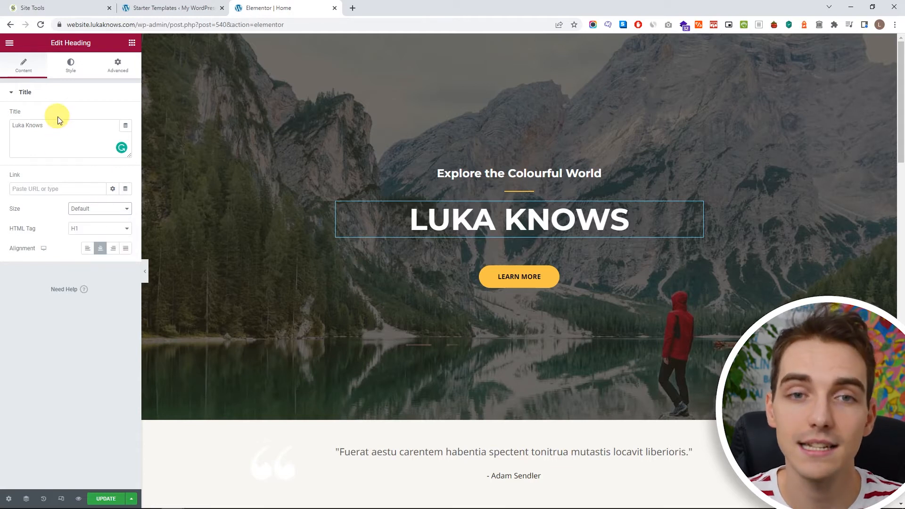
# Set the "Luka Knows" heading's text color to bright red.
pyautogui.click(76, 72)
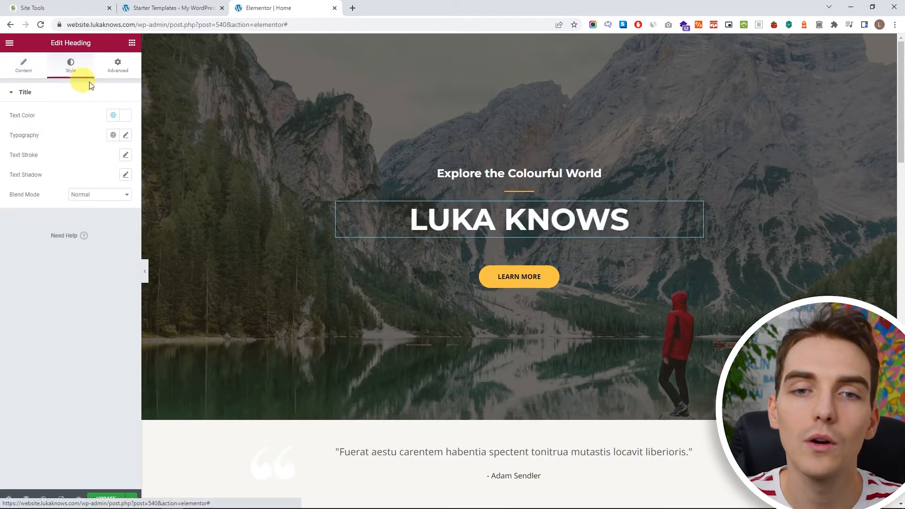
pyautogui.click(126, 115)
pyautogui.click(113, 199)
pyautogui.click(118, 175)
pyautogui.click(73, 116)
# Set the heading's typography to Verdana at size 155 px and apply a much tighter line height.
pyautogui.click(126, 136)
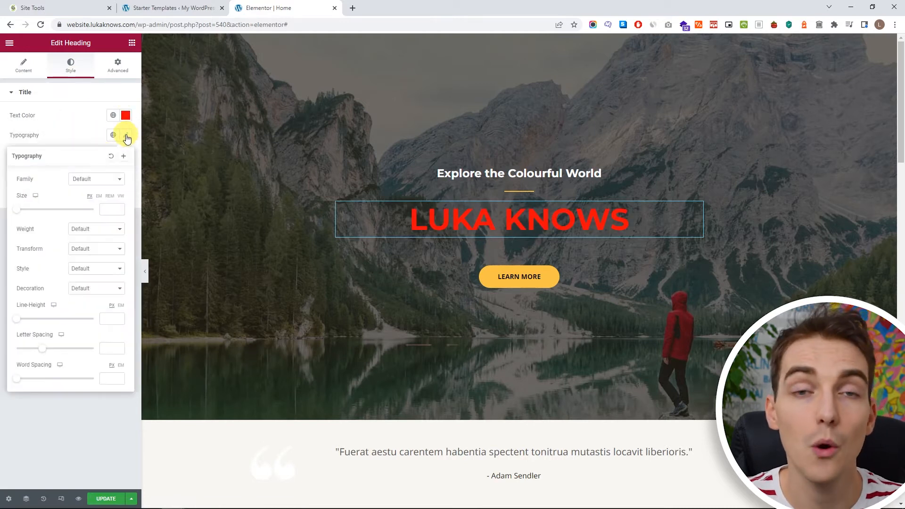
pyautogui.moveTo(57, 211); pyautogui.dragTo(79, 212)
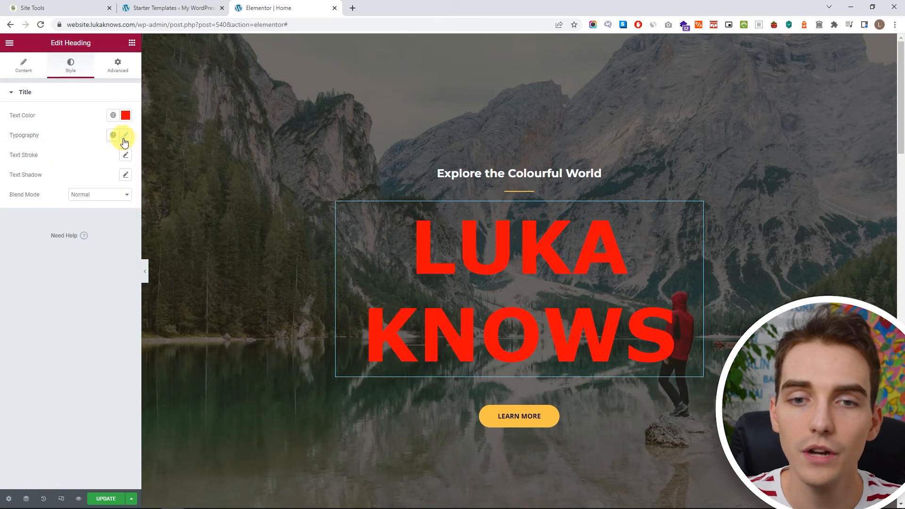
pyautogui.click(125, 135)
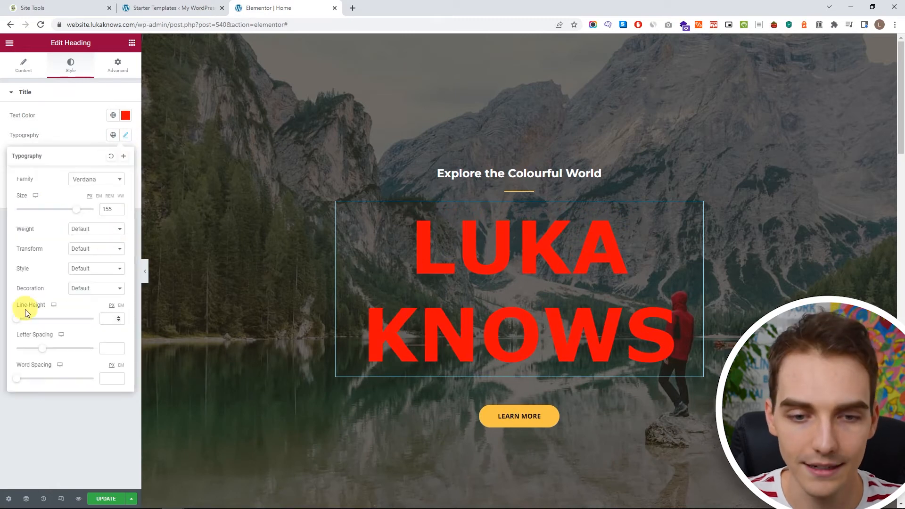
pyautogui.moveTo(20, 322); pyautogui.dragTo(69, 353)
pyautogui.click(64, 136)
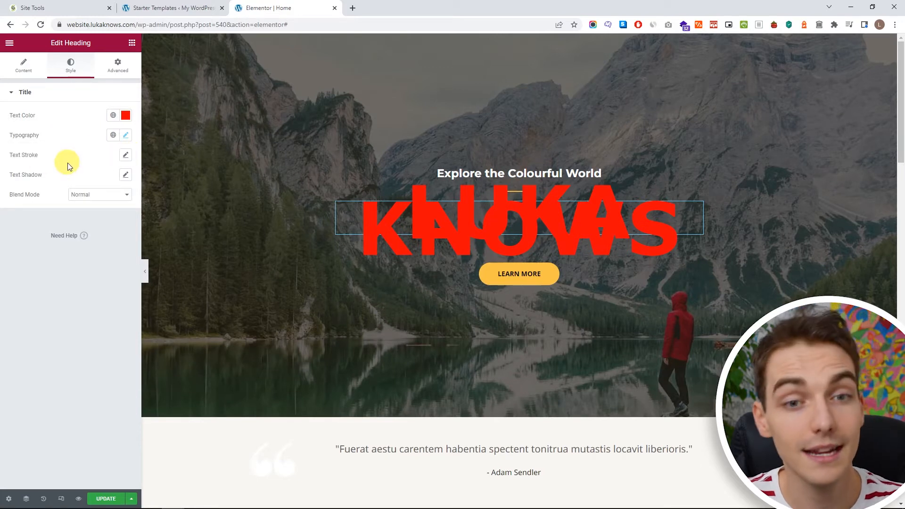
# Unlink the heading's margin values and set its top margin to 20 px.
pyautogui.click(120, 68)
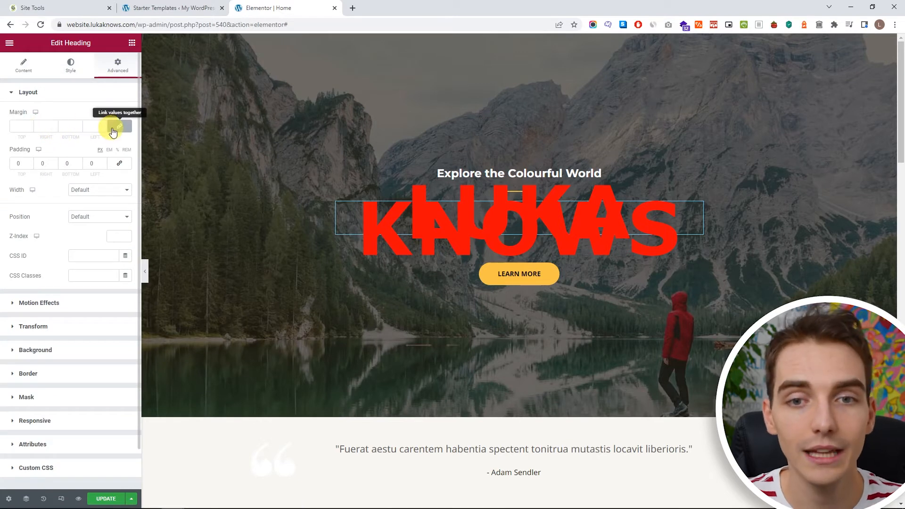
pyautogui.doubleClick(24, 126)
pyautogui.write('20')
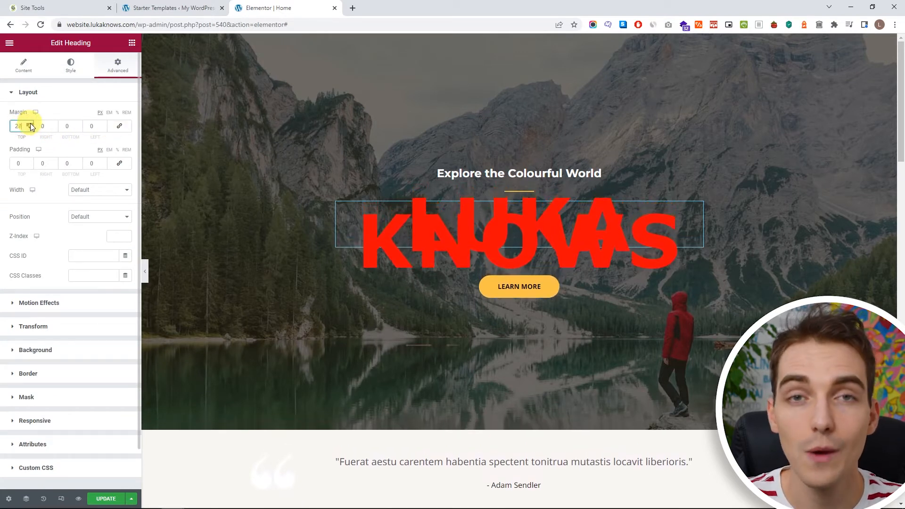
# Increase the "Luka Knows" heading's top margin further and return to its content settings.
pyautogui.click(31, 124)
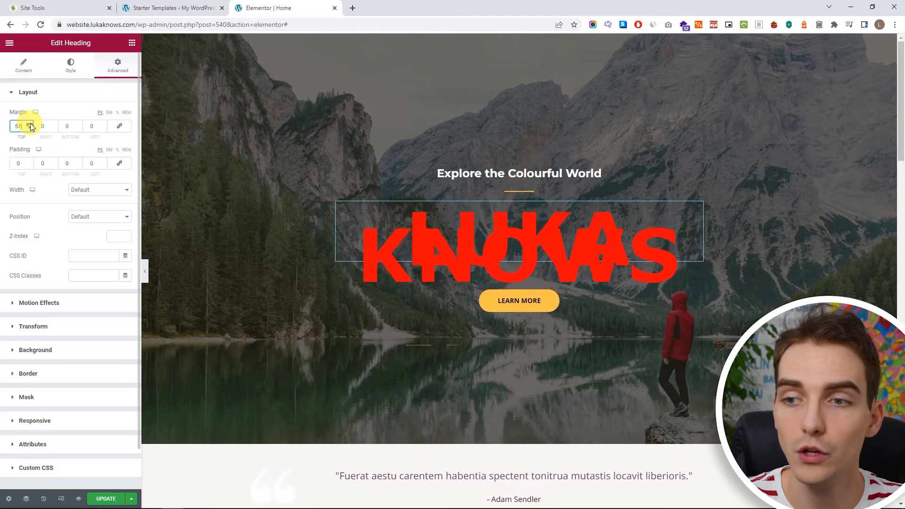
pyautogui.click(22, 75)
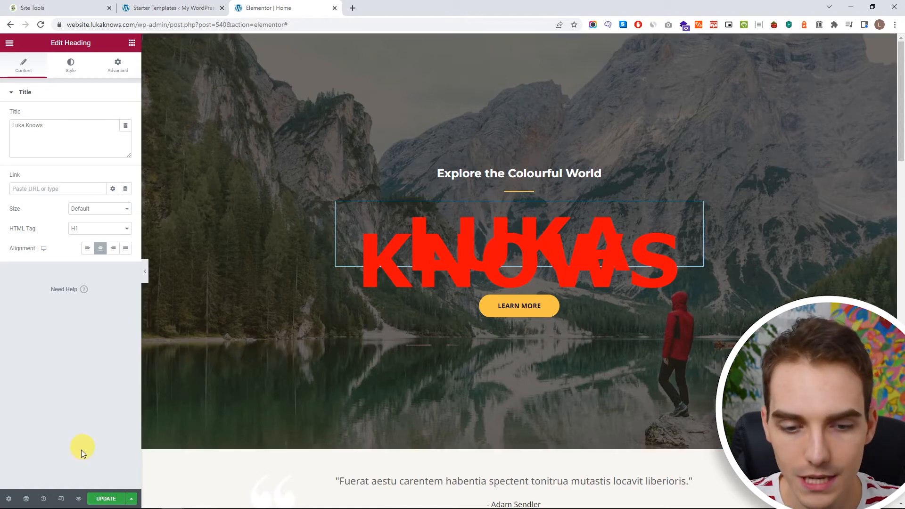
# Open the edit history, try the heading's letter spacing, line-height, family and size states, and restore the latest margin edit.
pyautogui.click(43, 500)
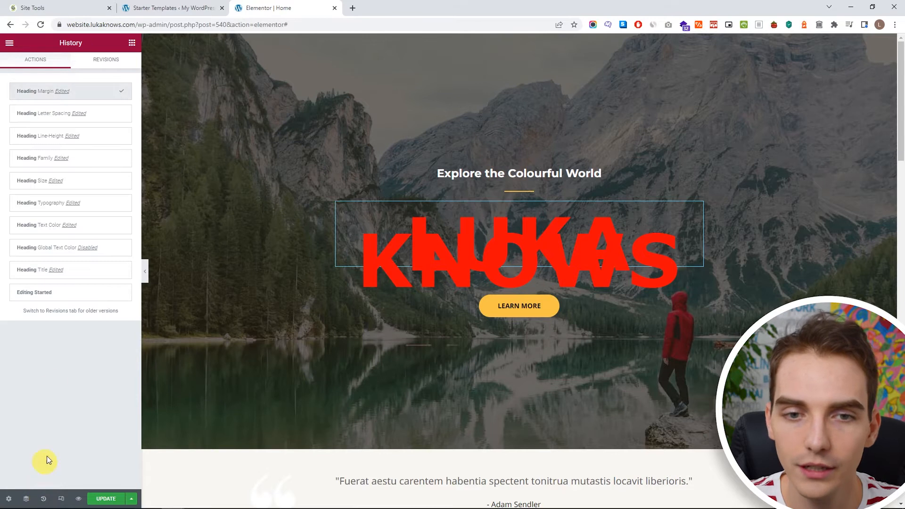
pyautogui.click(92, 116)
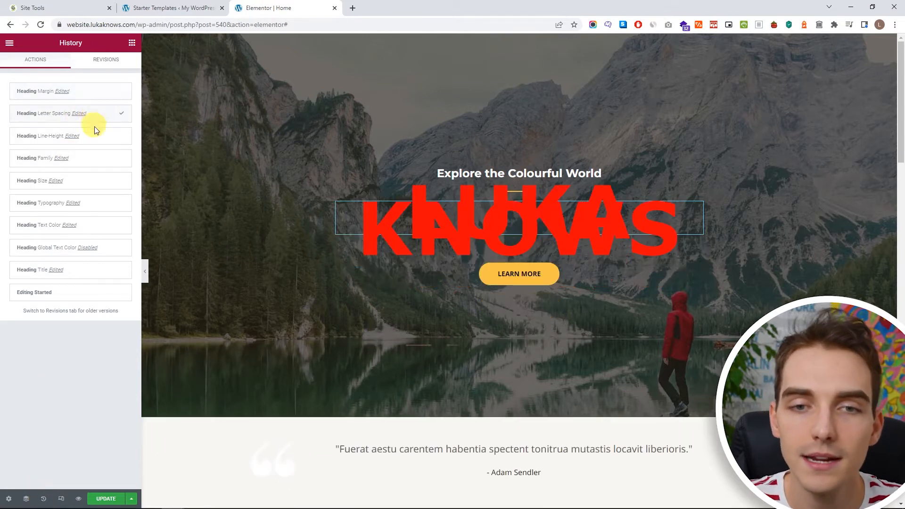
pyautogui.click(98, 140)
pyautogui.click(100, 160)
pyautogui.click(96, 183)
pyautogui.click(93, 93)
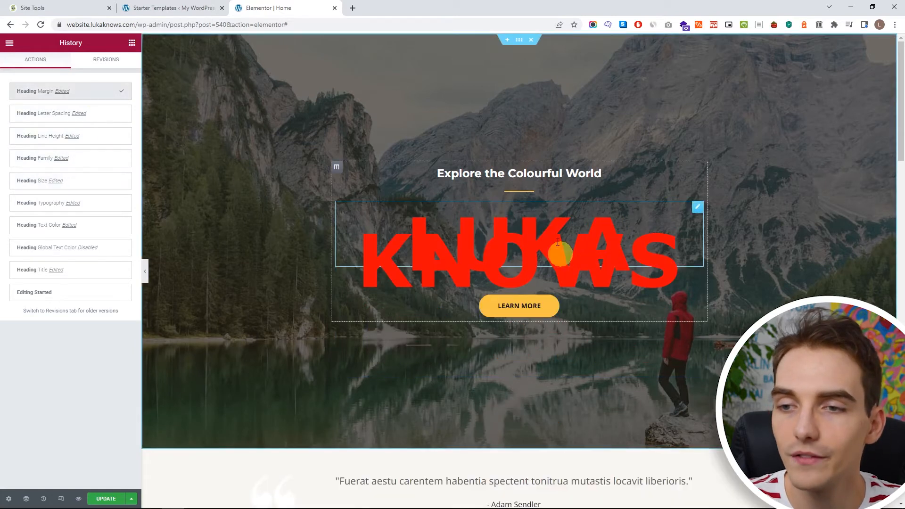
# Step back through the heading's edit history to the start of editing, and restore the Global Text Color disabled state.
pyautogui.click(98, 207)
pyautogui.click(97, 181)
pyautogui.click(98, 159)
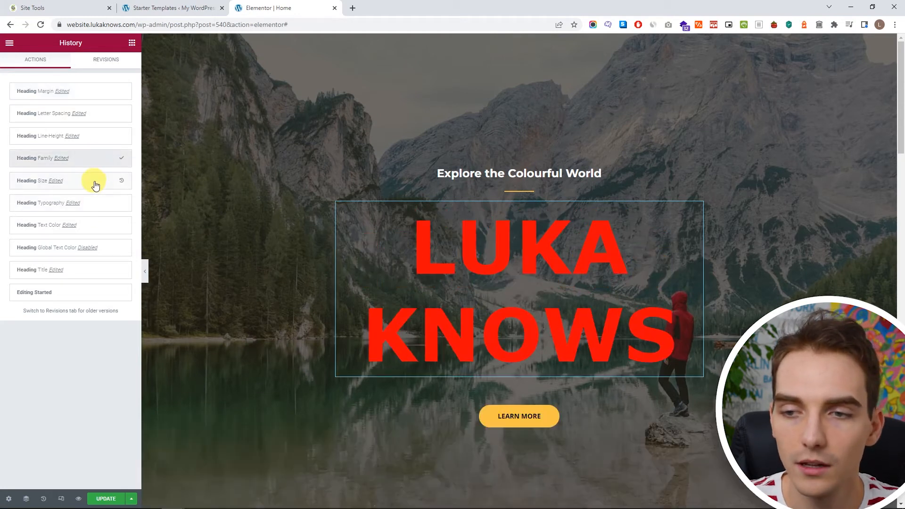
pyautogui.click(95, 183)
pyautogui.click(94, 205)
pyautogui.click(92, 226)
pyautogui.click(89, 248)
pyautogui.click(84, 270)
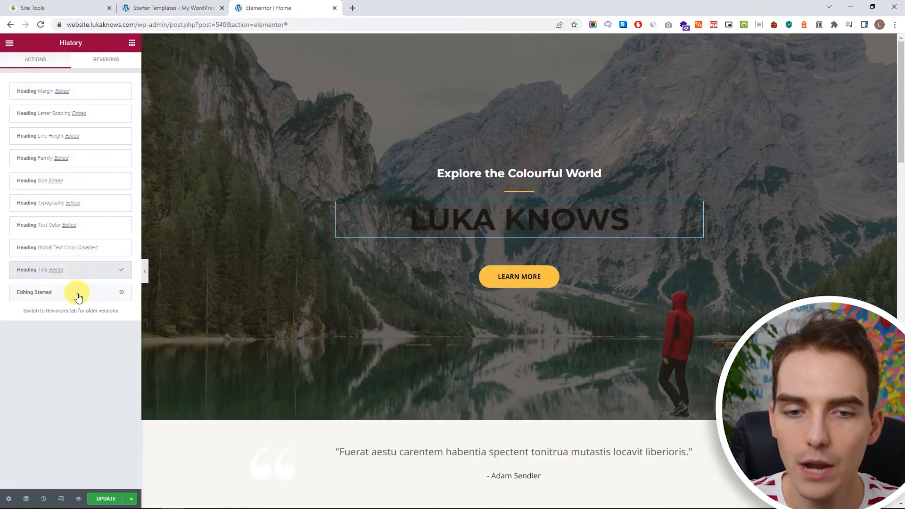
pyautogui.click(78, 297)
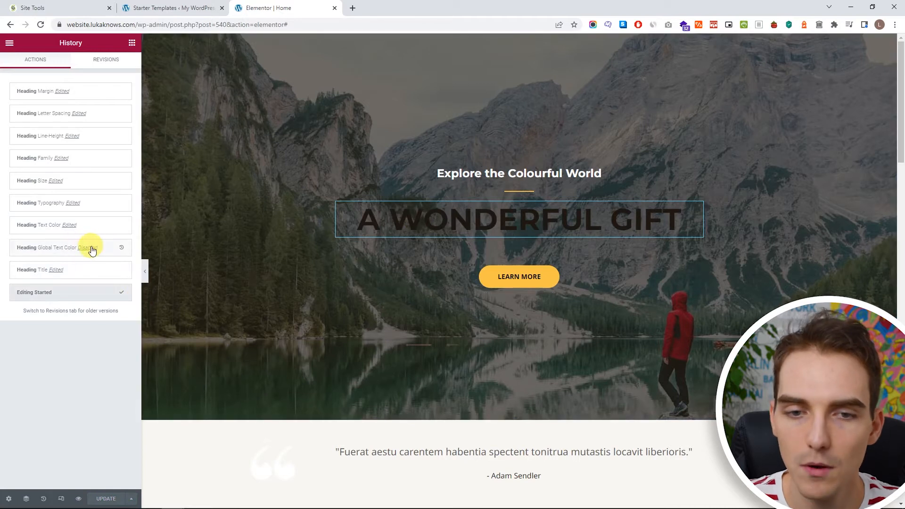
pyautogui.click(109, 250)
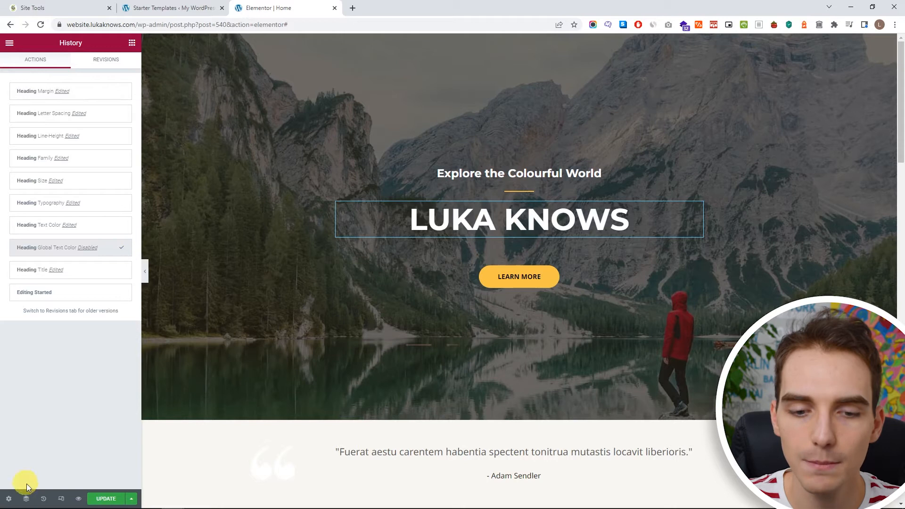
# Open the image replacement dialog for the Everest Camp Trek picture under Upcoming Events and switch it to file upload.
pyautogui.click(132, 44)
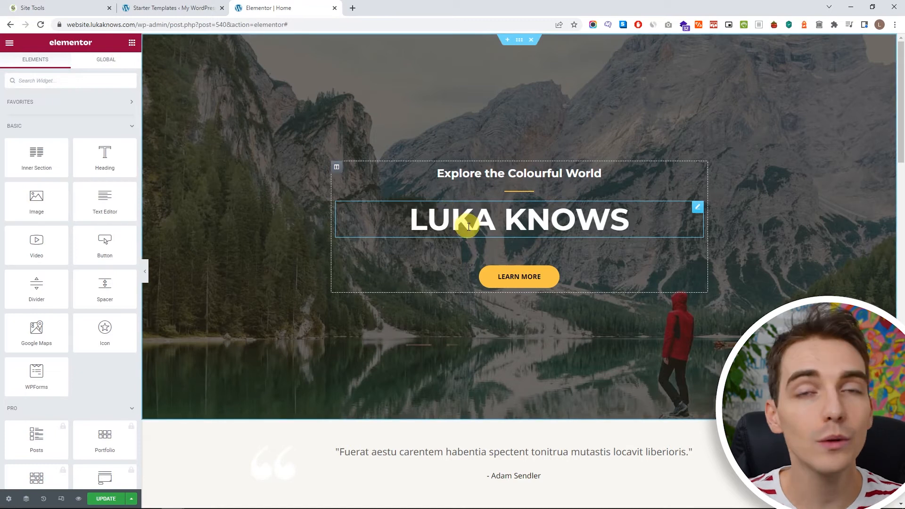
pyautogui.scroll(-10, 440, 228)
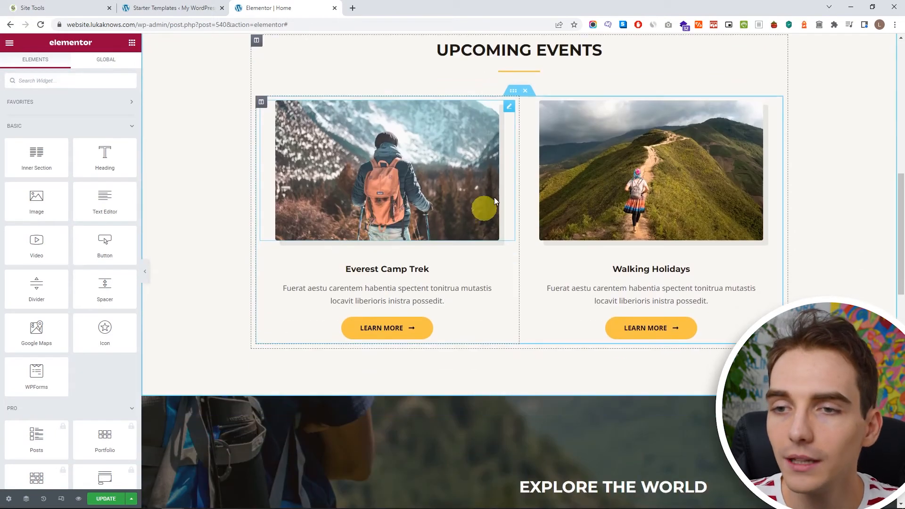
pyautogui.click(510, 108)
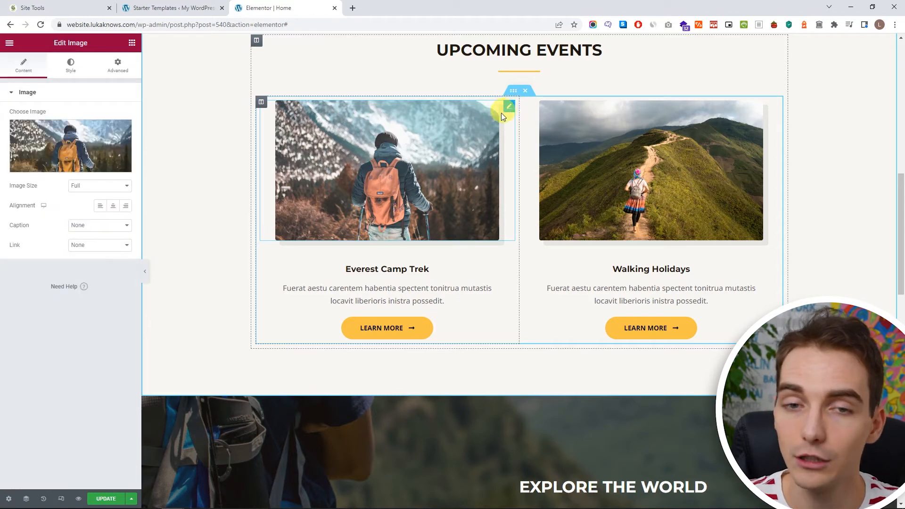
pyautogui.click(69, 149)
pyautogui.click(181, 81)
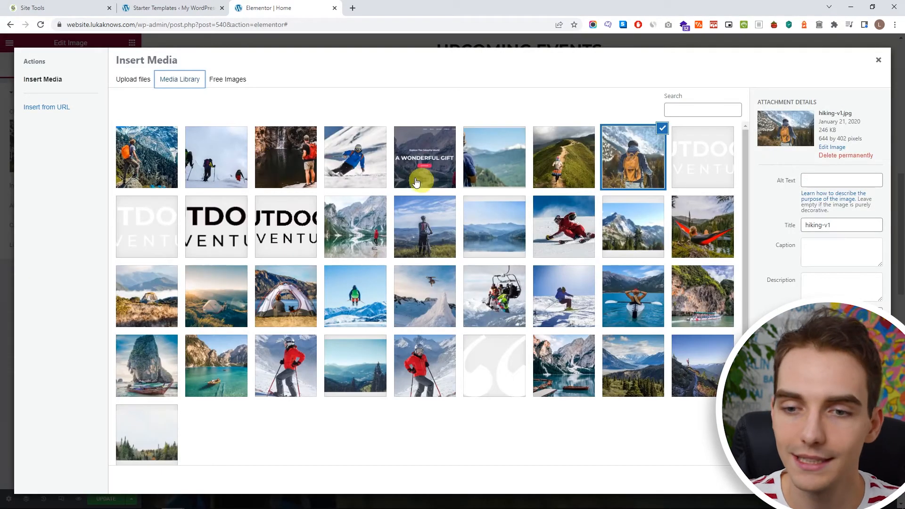
pyautogui.click(133, 80)
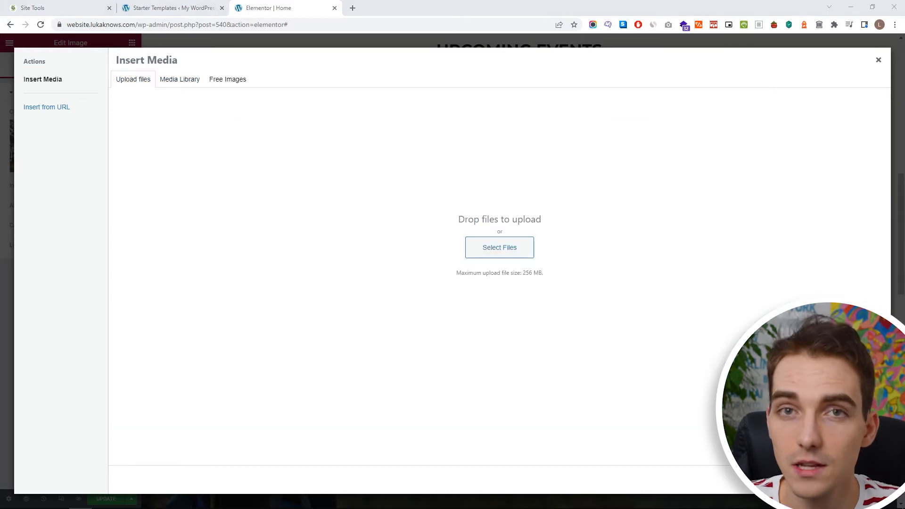
# Upload all the JPG photos from the local Homepage folder to the media library, leaving out the WebP subfolder.
pyautogui.moveTo(904, 75); pyautogui.dragTo(236, 83)
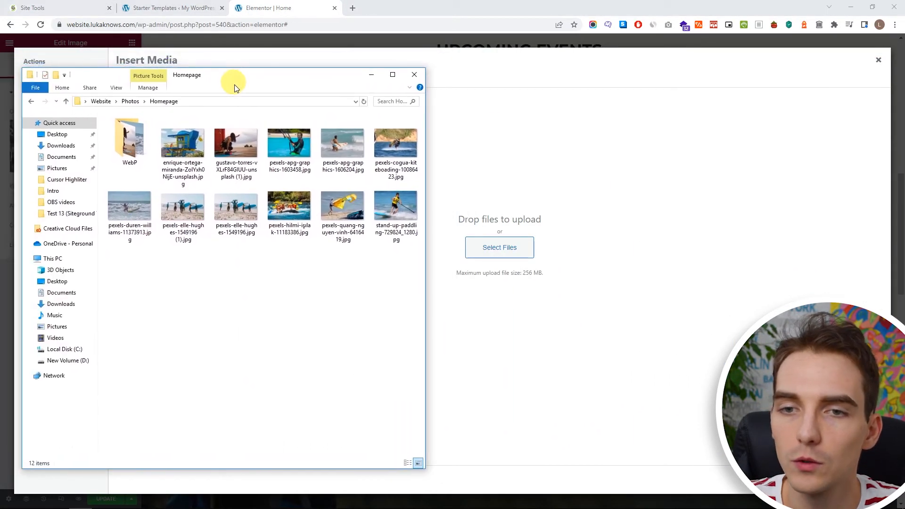
pyautogui.click(174, 142)
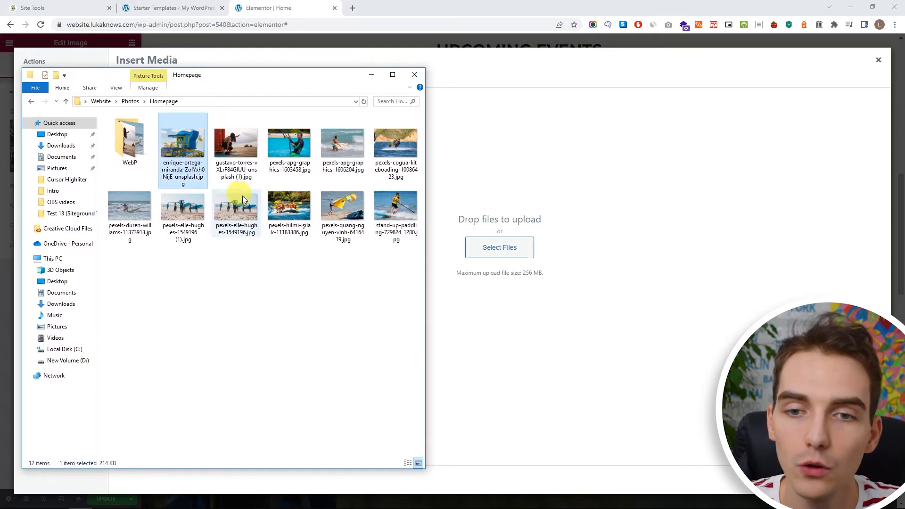
pyautogui.keyDown('shift'); pyautogui.click(389, 211); pyautogui.keyUp('shift')
pyautogui.moveTo(389, 211); pyautogui.dragTo(526, 223)
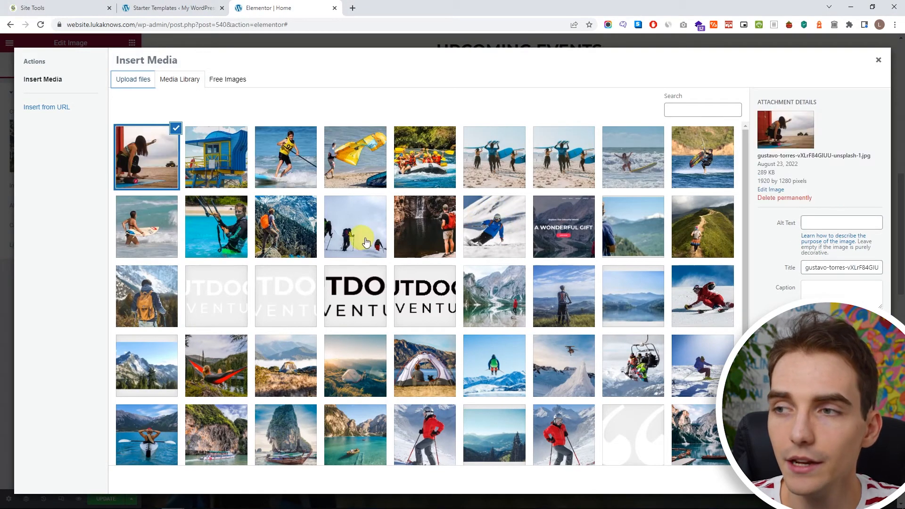
# Insert the uploaded photo of a woman crouching on a balance board as the Everest Camp Trek image.
pyautogui.click(145, 163)
pyautogui.click(146, 158)
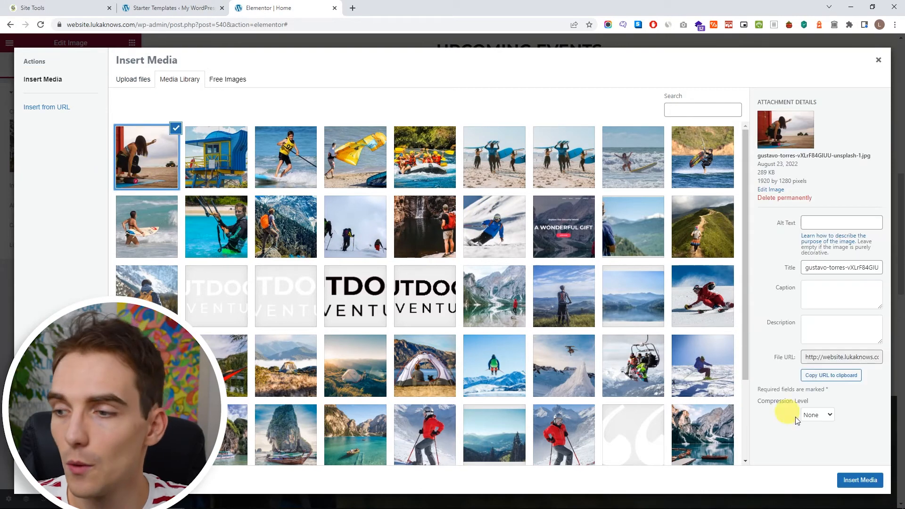
pyautogui.click(858, 481)
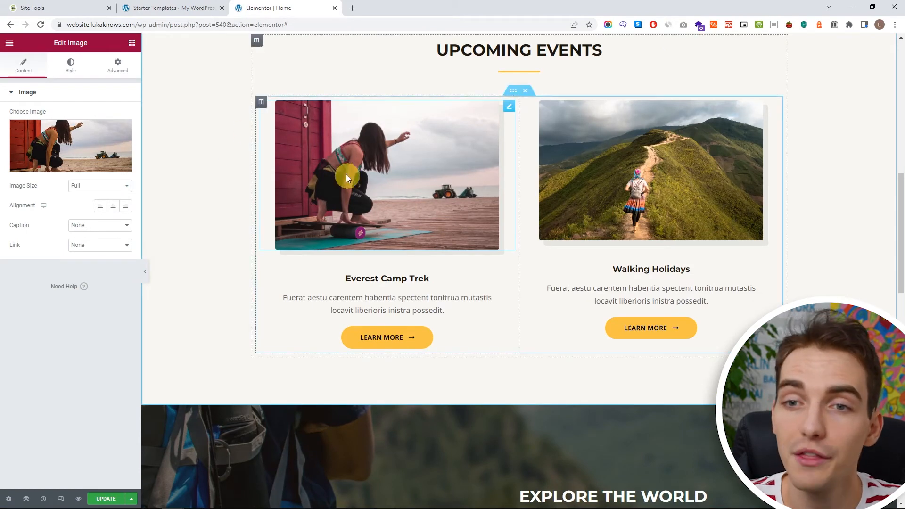
# Set the Everest Camp Trek image's top margin to 30 px.
pyautogui.click(71, 66)
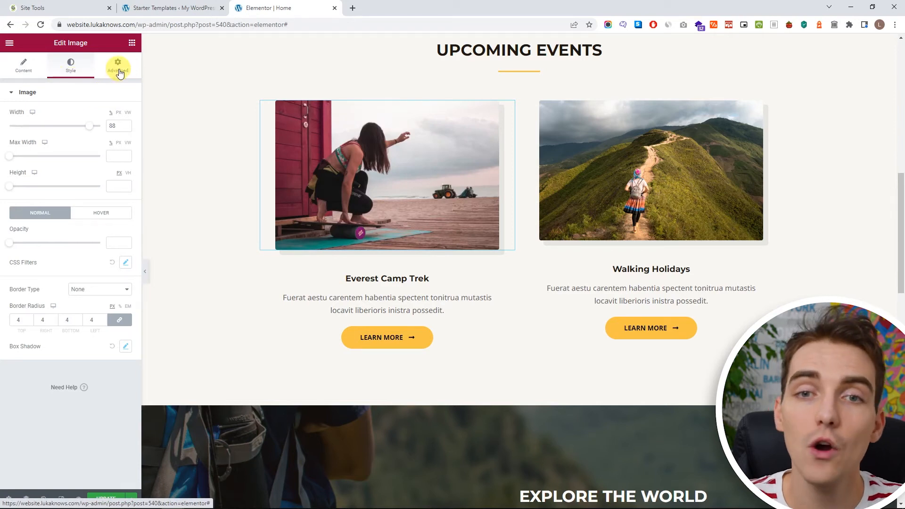
pyautogui.click(118, 68)
pyautogui.click(19, 129)
pyautogui.moveTo(30, 124); pyautogui.dragTo(30, 124)
pyautogui.click(120, 75)
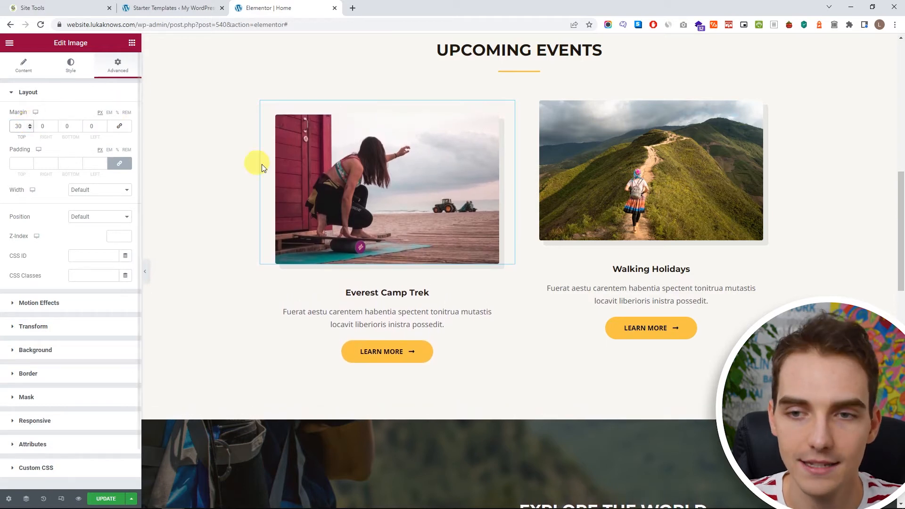
# Examine the homepage's responsive layout in tablet and mobile previews, from the hero section down to the Upcoming Events images.
pyautogui.scroll(10, 284, 176)
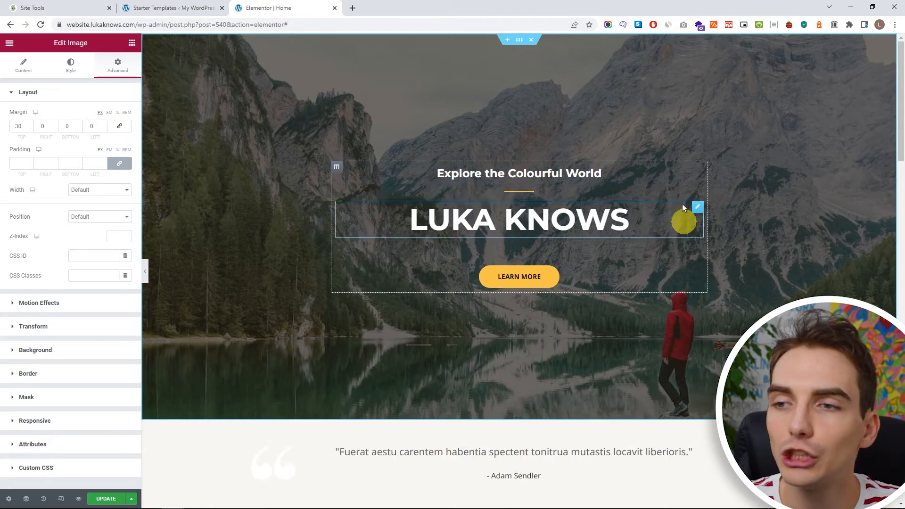
pyautogui.click(61, 499)
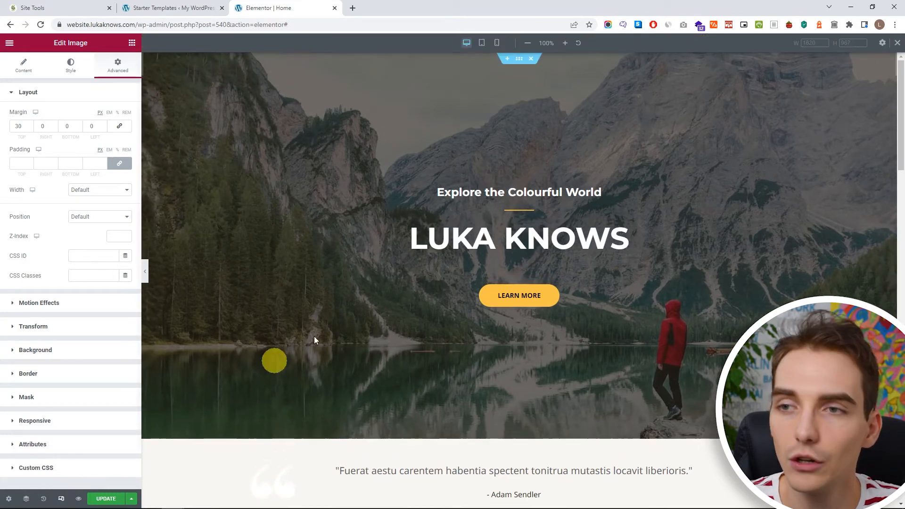
pyautogui.click(481, 43)
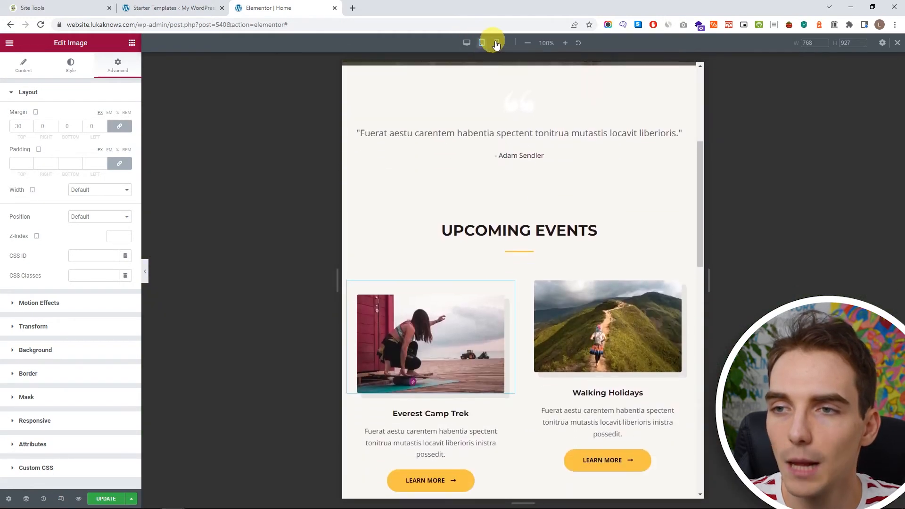
pyautogui.click(498, 44)
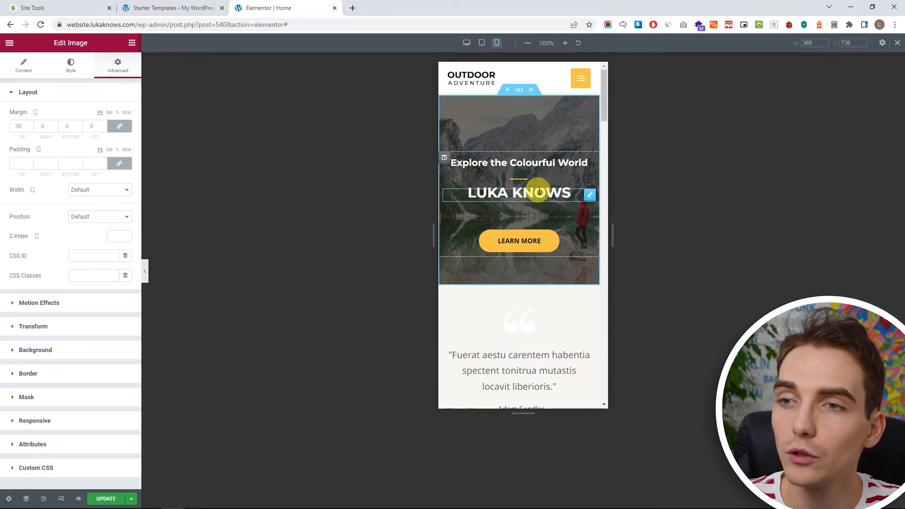
pyautogui.scroll(-4, 540, 193)
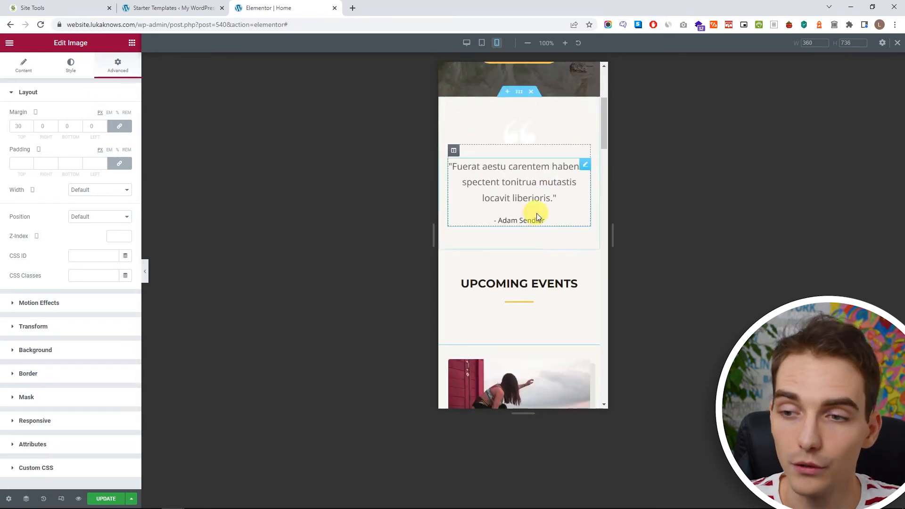
pyautogui.scroll(-2, 542, 208)
pyautogui.scroll(-2, 537, 219)
pyautogui.scroll(-1, 545, 225)
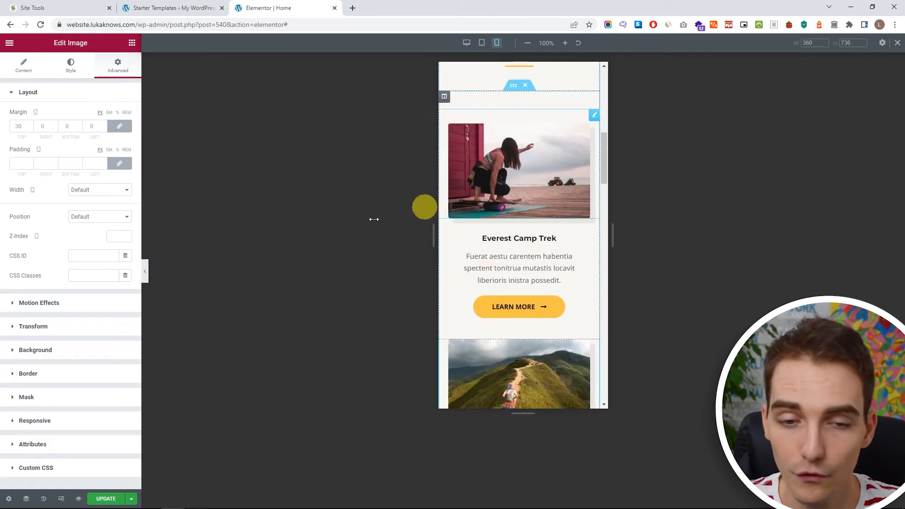
# Hide the Everest Camp Trek image on mobile through its responsive visibility settings.
pyautogui.scroll(-1, 69, 339)
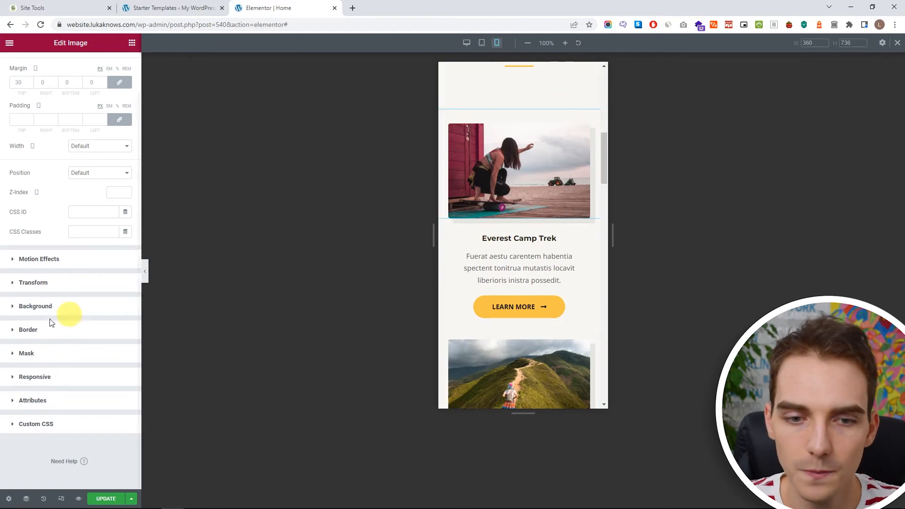
pyautogui.click(53, 376)
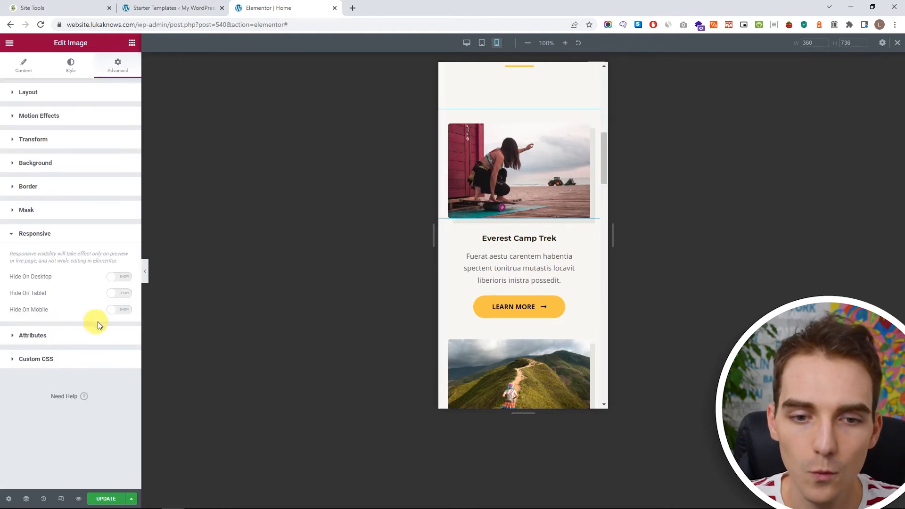
pyautogui.click(118, 310)
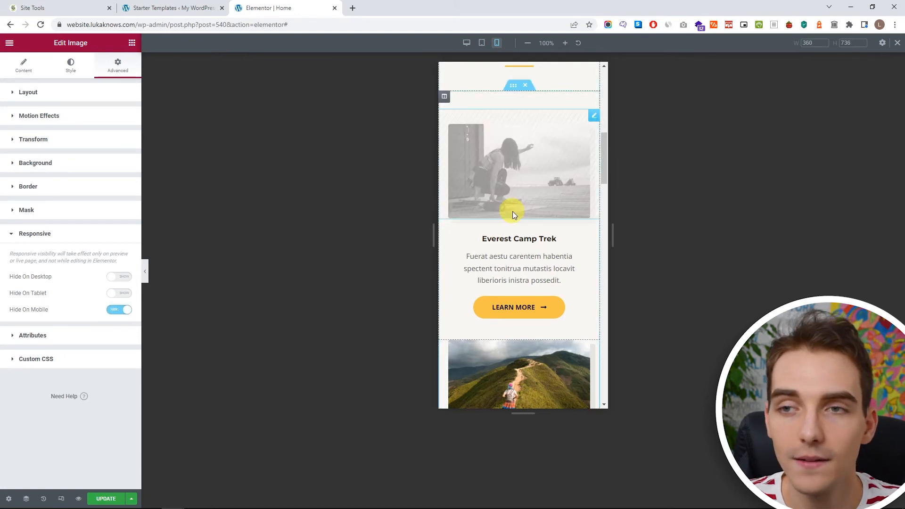
# Hide the Walking Holidays image on mobile and return to the desktop preview of the Upcoming Events section.
pyautogui.scroll(6, 513, 214)
pyautogui.scroll(-9, 519, 219)
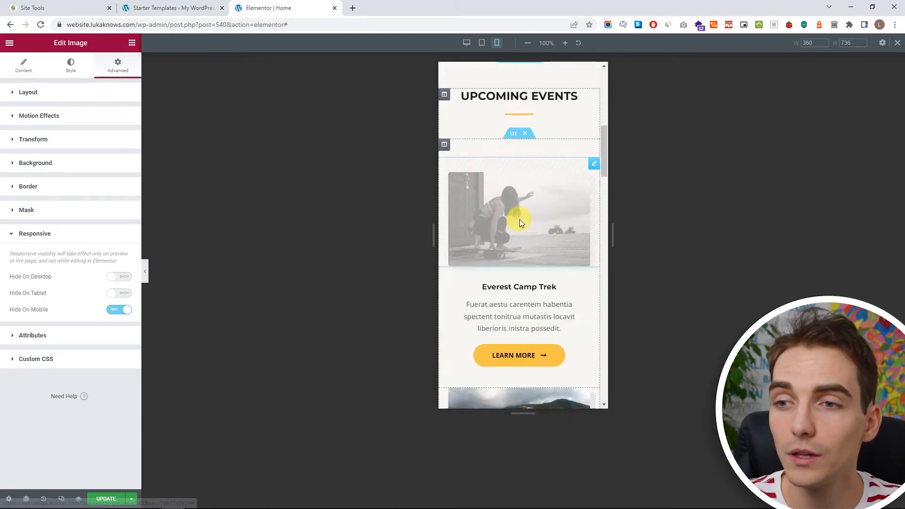
pyautogui.click(580, 209)
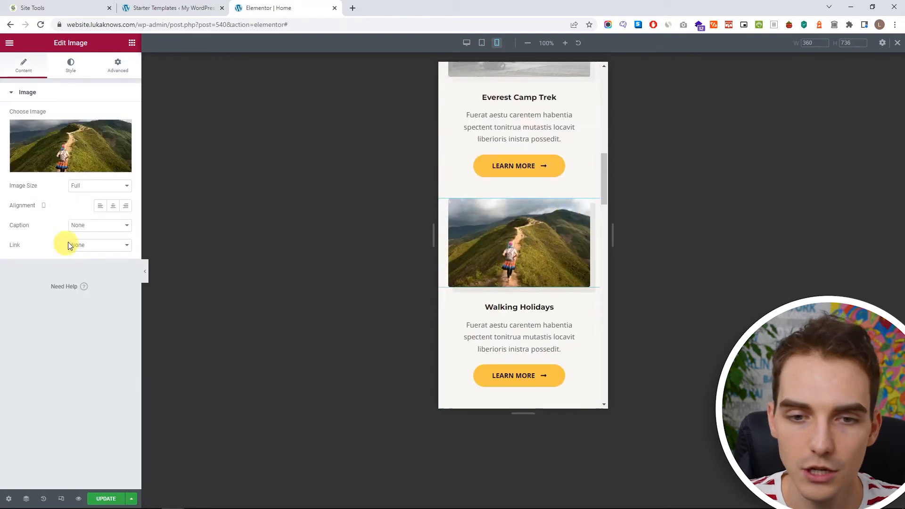
pyautogui.click(117, 65)
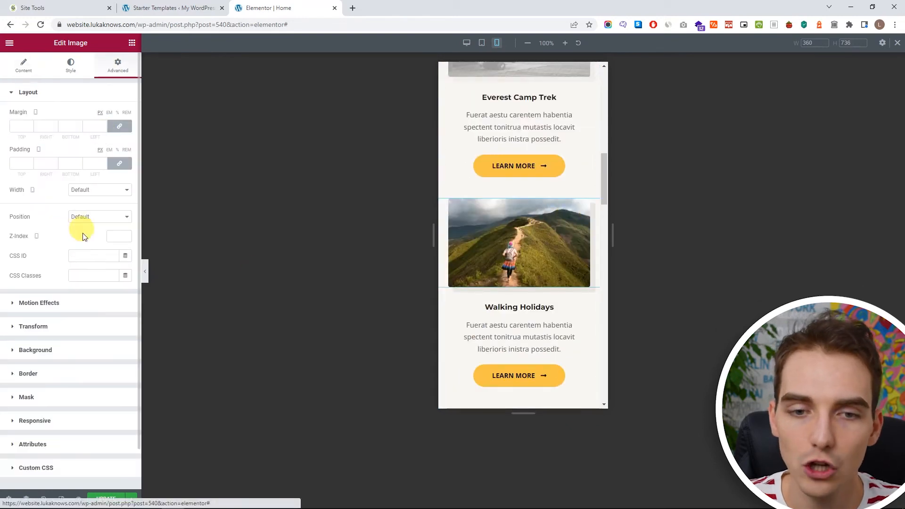
pyautogui.click(62, 421)
pyautogui.click(120, 309)
pyautogui.click(466, 44)
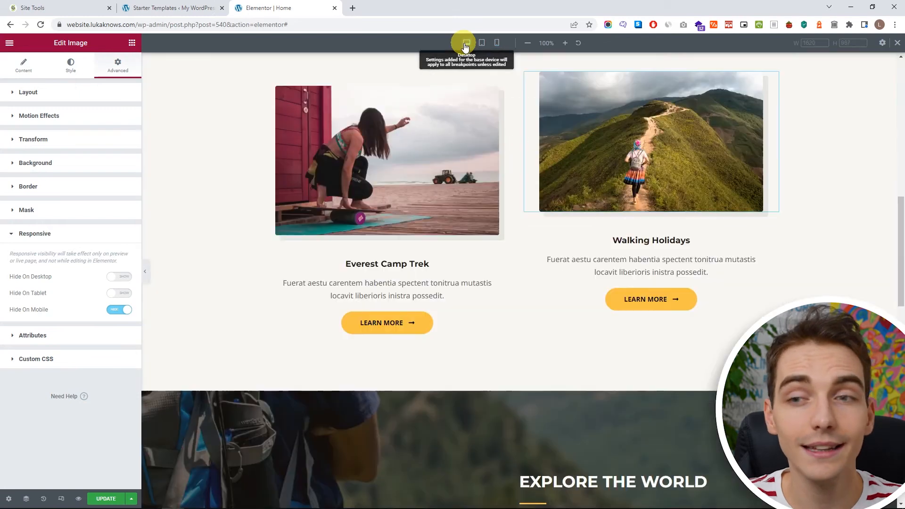
pyautogui.scroll(4, 476, 283)
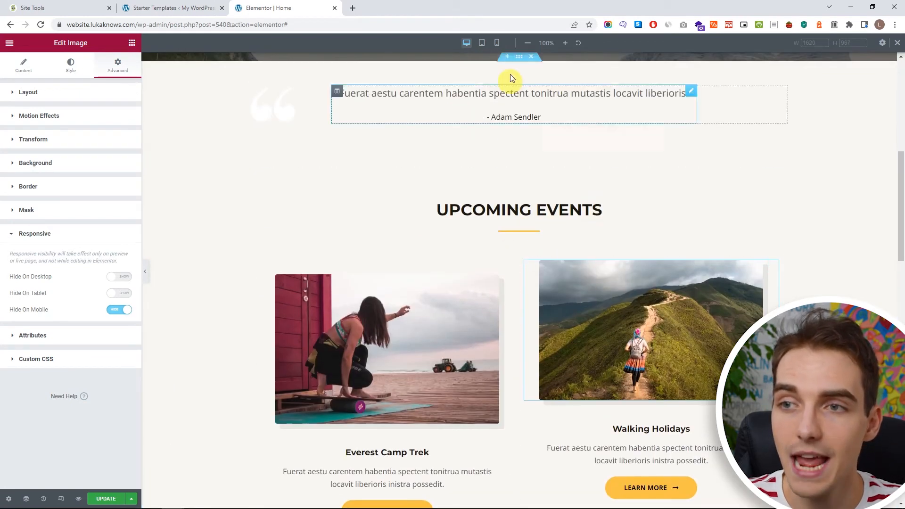
# Examine the Upcoming Events section in the mobile preview to check the images hidden on mobile.
pyautogui.click(496, 43)
pyautogui.scroll(2, 542, 226)
pyautogui.scroll(-2, 535, 208)
pyautogui.scroll(-1, 498, 208)
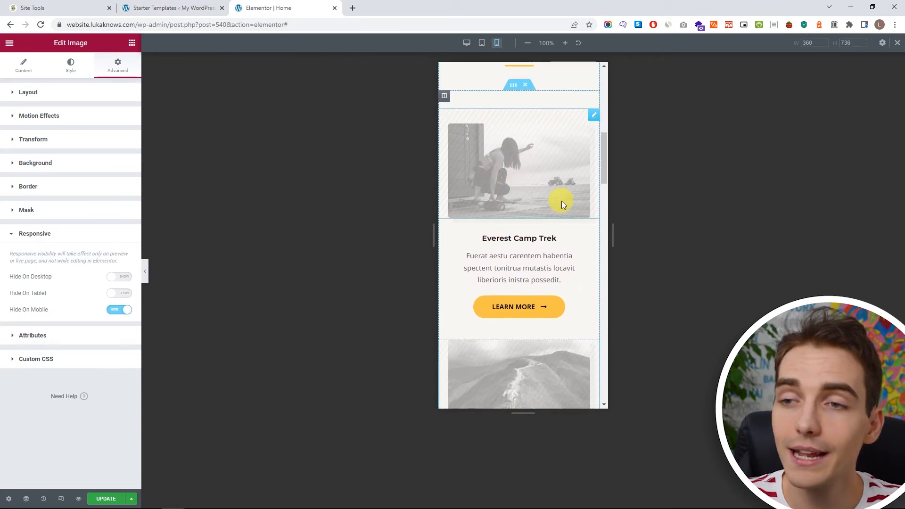
pyautogui.scroll(-6, 537, 221)
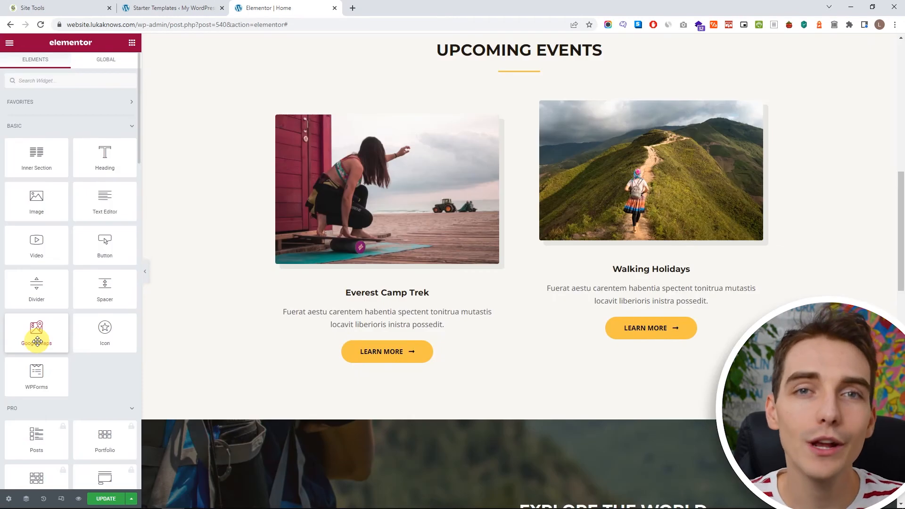
# Add a Google Maps widget below the Everest Camp Trek Learn More button and update the page.
pyautogui.moveTo(36, 336); pyautogui.dragTo(401, 392)
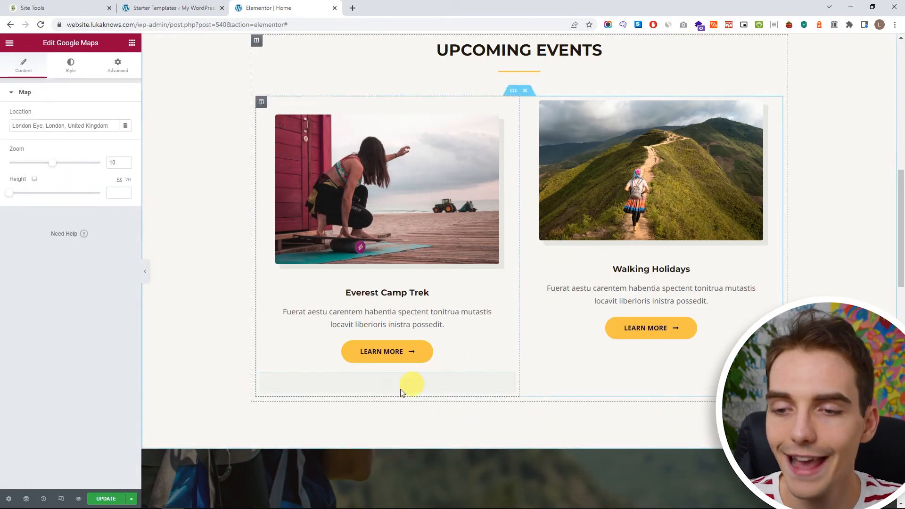
pyautogui.scroll(-3, 429, 392)
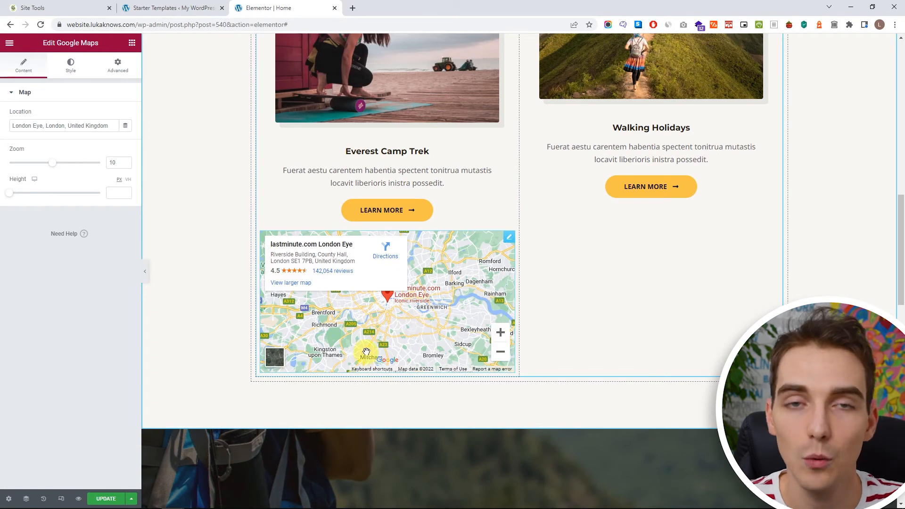
pyautogui.scroll(13, 448, 265)
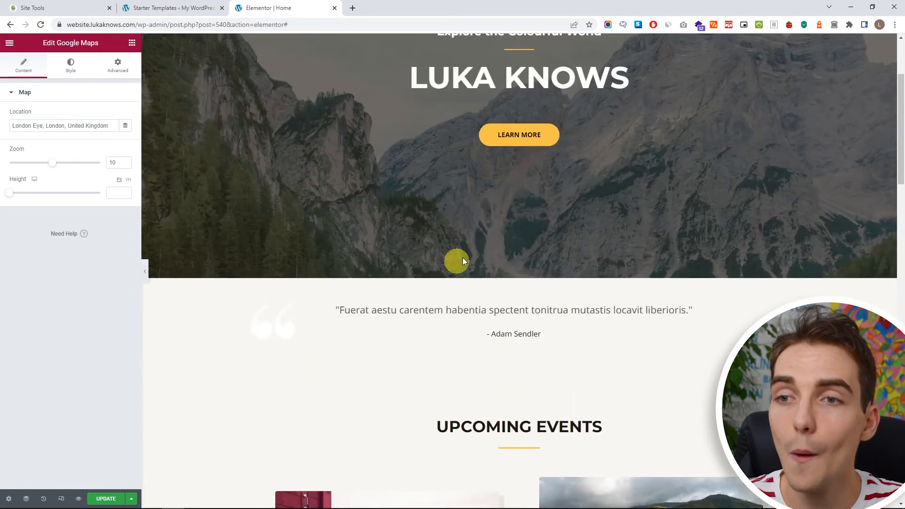
pyautogui.scroll(-5, 410, 283)
pyautogui.scroll(-4, 389, 293)
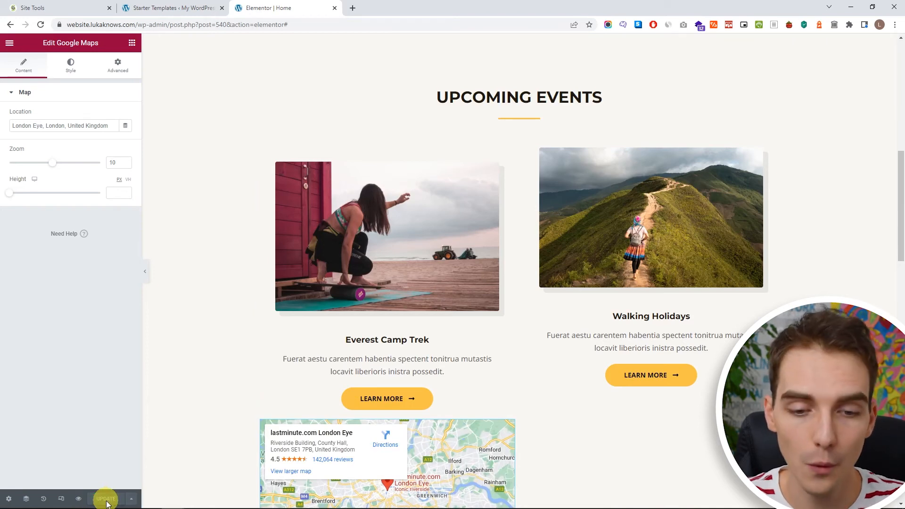
# Preview the homepage in a new tab and examine it from the hero section down to the footer, comparing it with the editor.
pyautogui.click(78, 499)
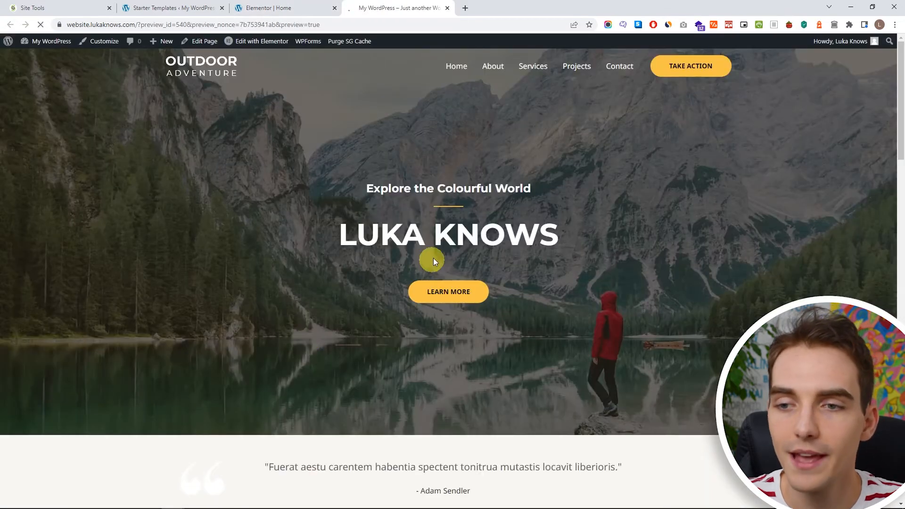
pyautogui.moveTo(339, 230); pyautogui.dragTo(531, 229)
pyautogui.click(542, 229)
pyautogui.scroll(-10, 464, 243)
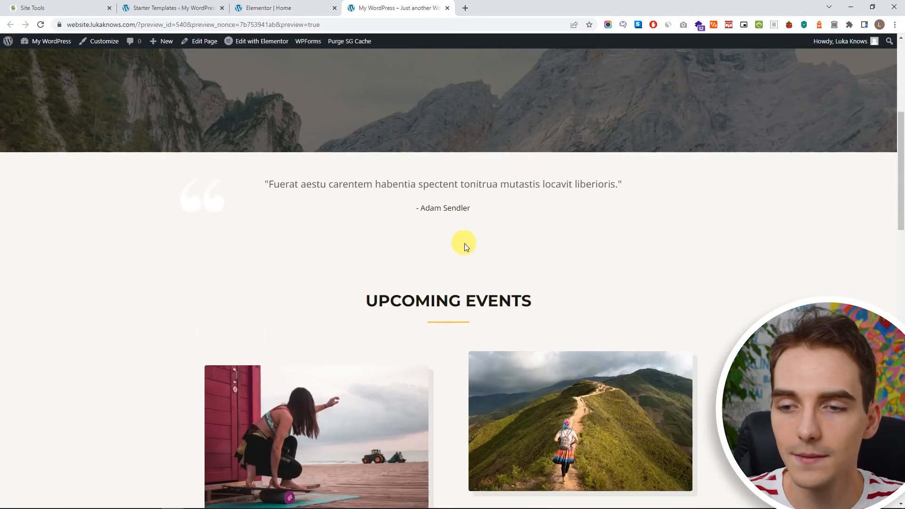
pyautogui.scroll(-1, 377, 297)
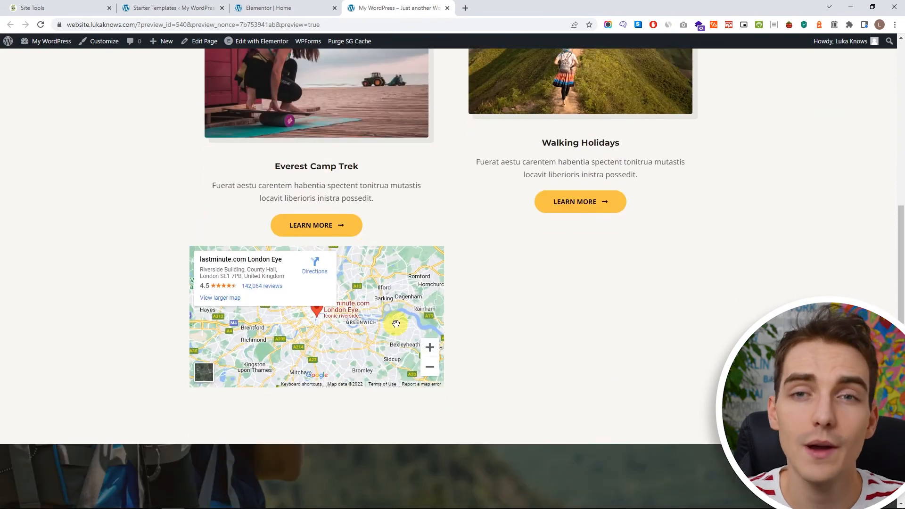
pyautogui.scroll(15, 396, 323)
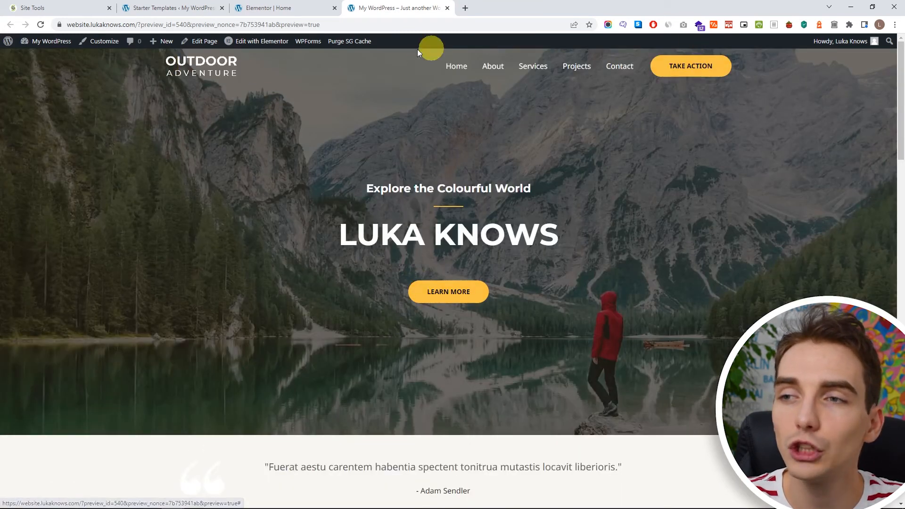
pyautogui.scroll(-20, 386, 106)
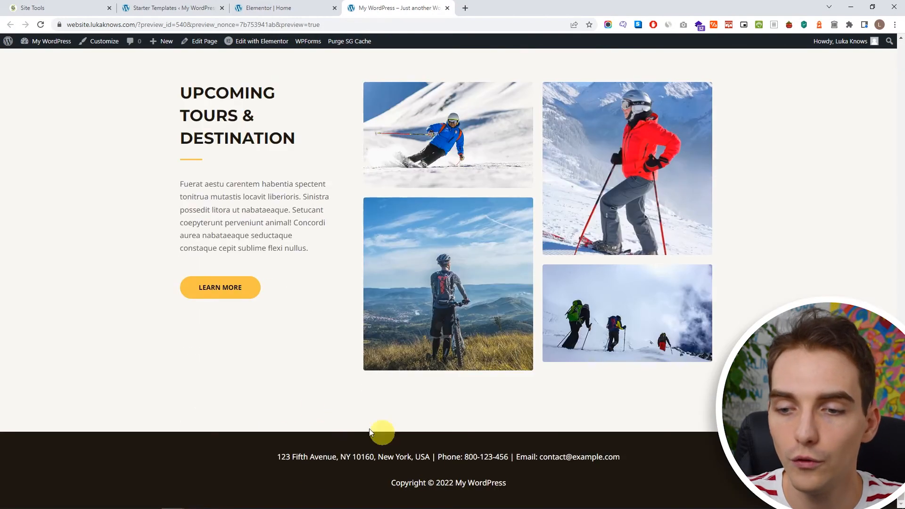
pyautogui.scroll(20, 294, 396)
pyautogui.click(266, 6)
pyautogui.scroll(10, 320, 128)
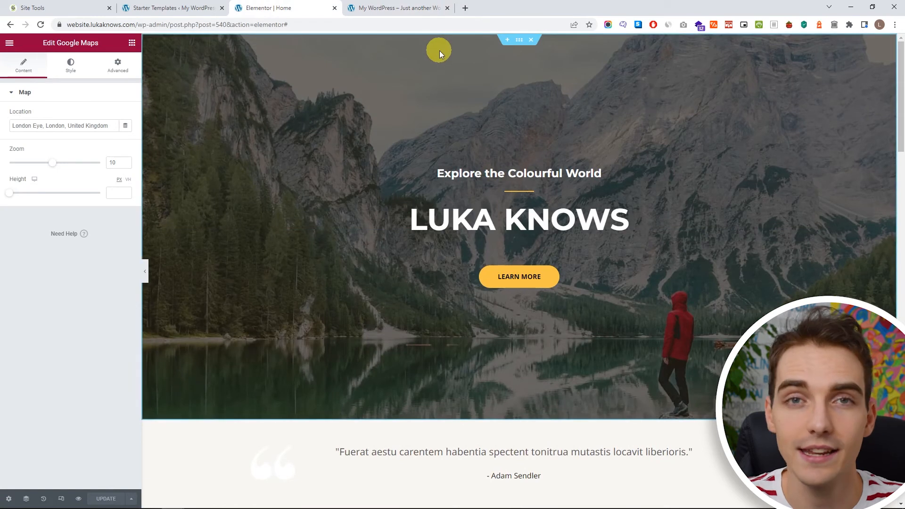
pyautogui.click(400, 6)
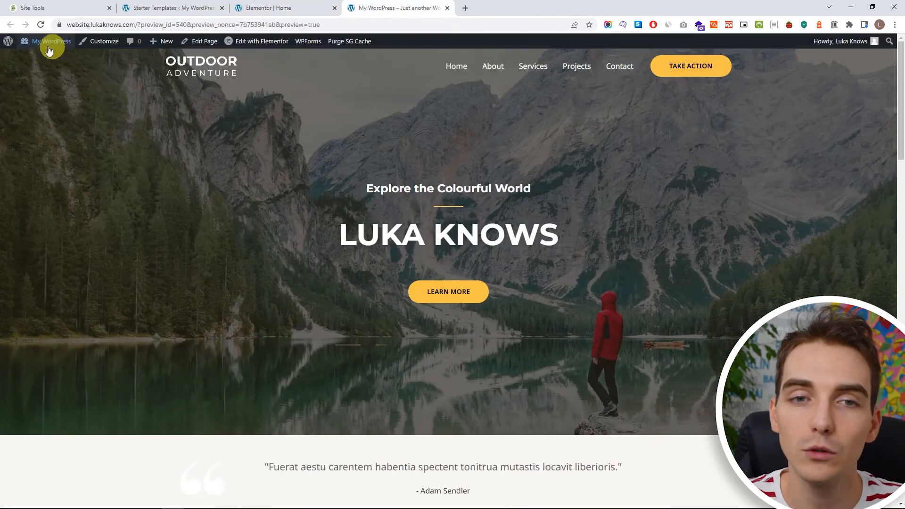
# In the theme customizer's primary header, move the Take Action button before the primary menu and remove it.
pyautogui.click(101, 41)
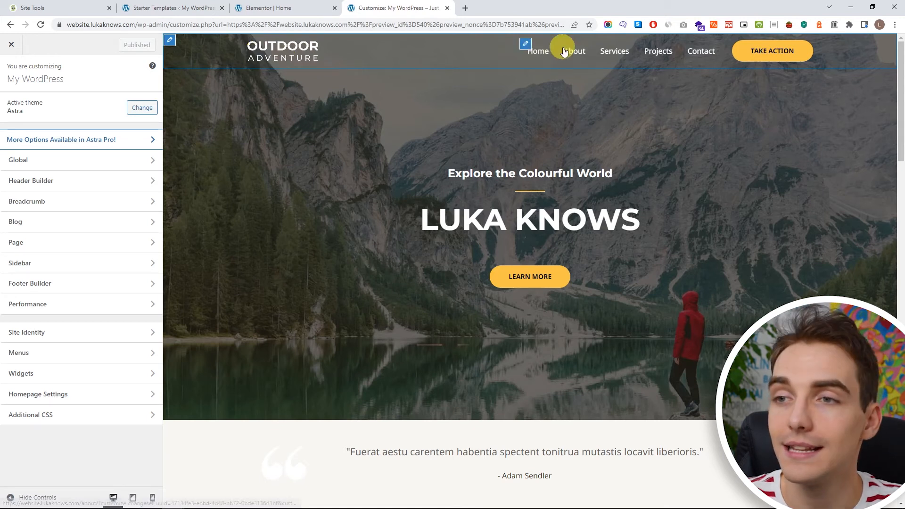
pyautogui.click(170, 42)
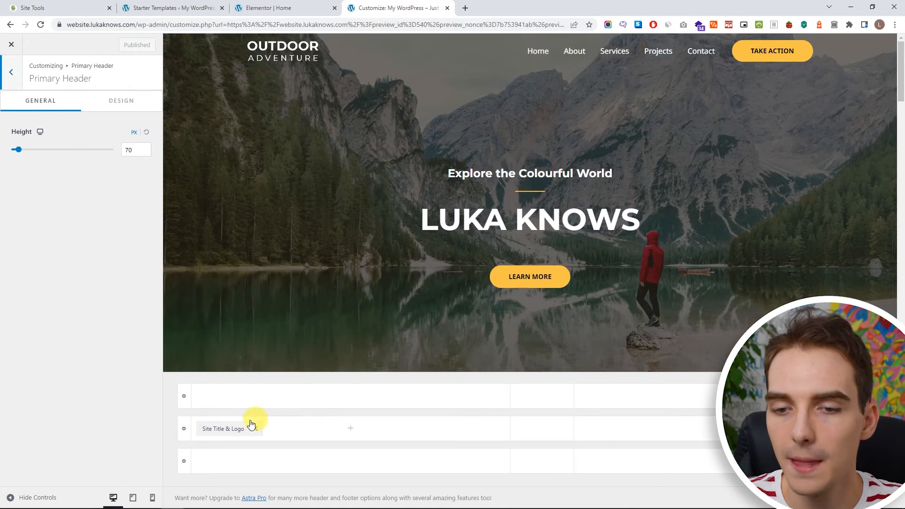
pyautogui.moveTo(844, 430); pyautogui.dragTo(701, 416)
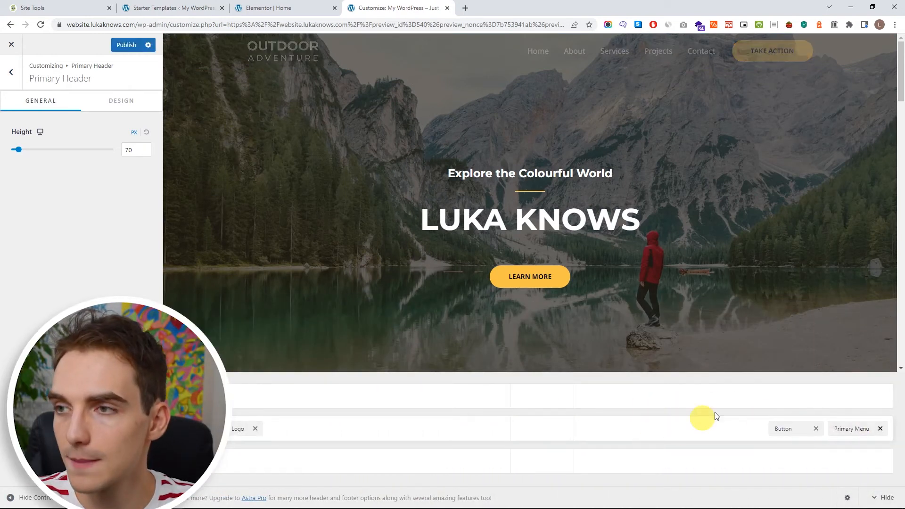
pyautogui.click(815, 430)
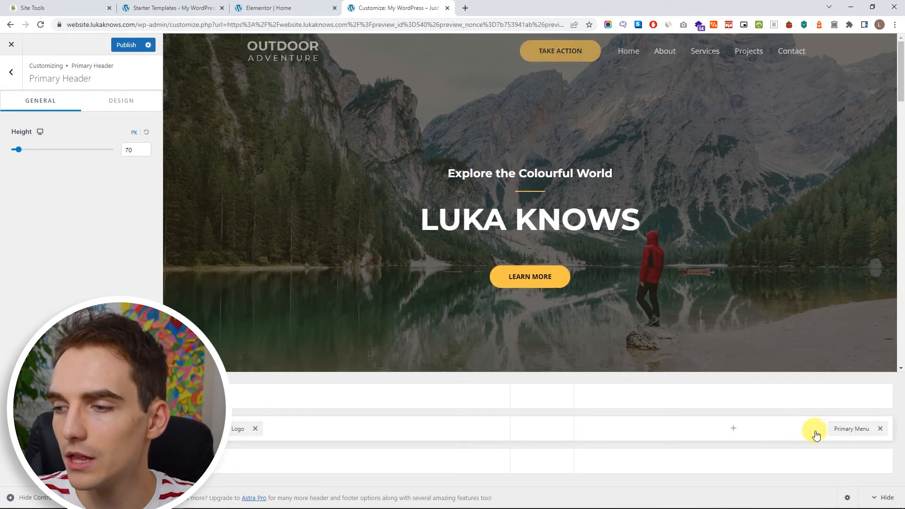
# Add a Button back to the primary header and change its text to "Take fafaf".
pyautogui.click(726, 432)
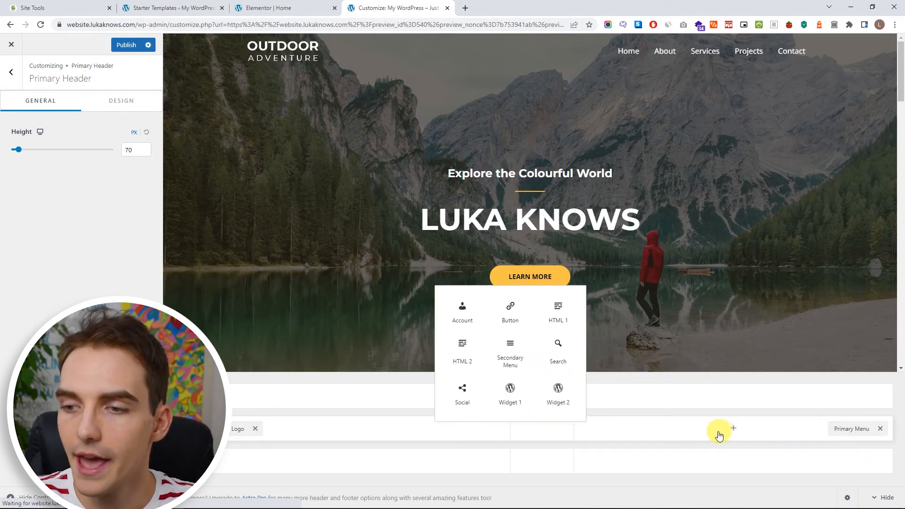
pyautogui.click(508, 321)
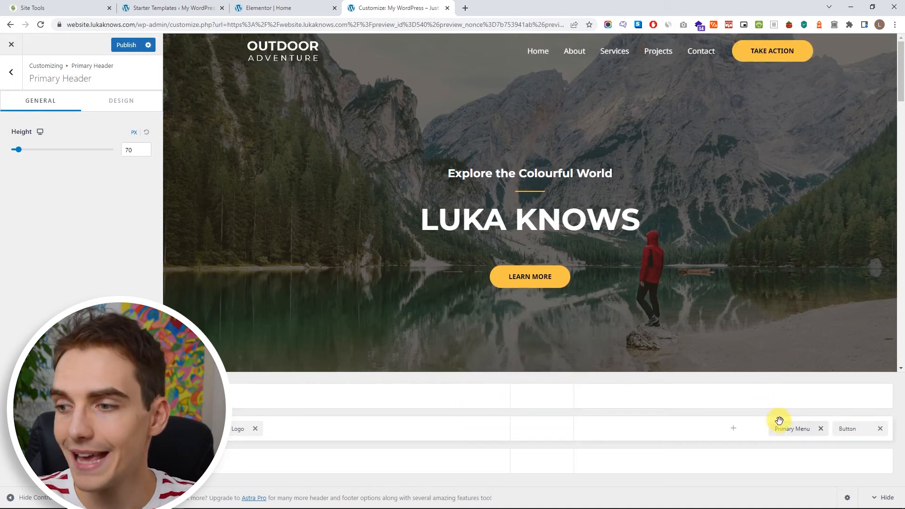
pyautogui.click(851, 428)
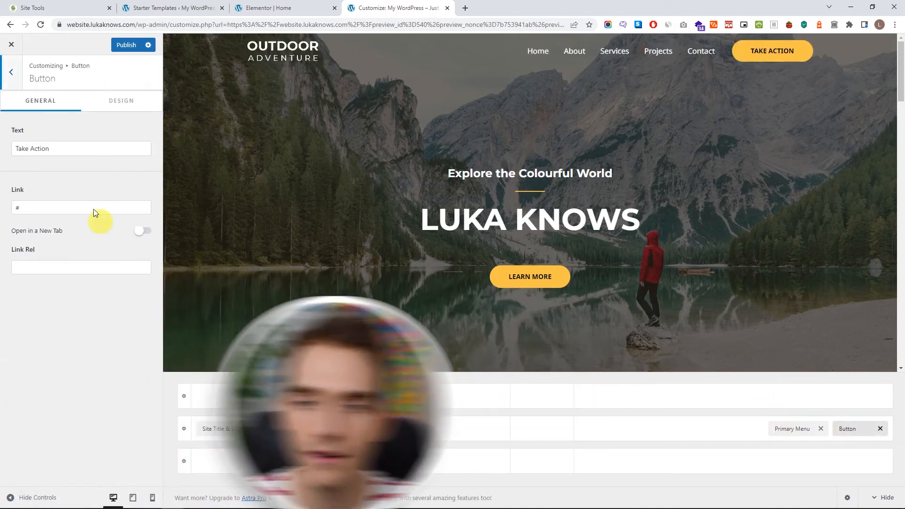
pyautogui.moveTo(62, 148); pyautogui.dragTo(28, 149)
pyautogui.write('fafaf')
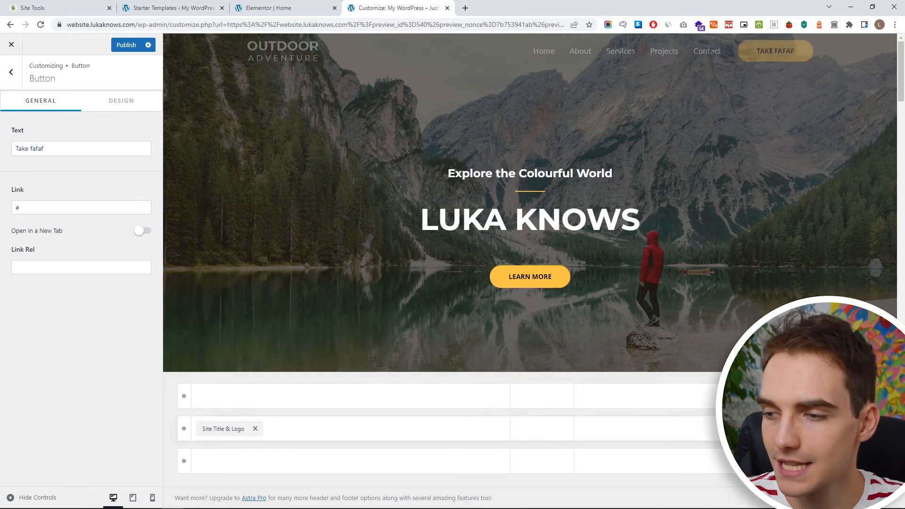
# Upload Hotel-Manawa-Logo-3.png as the replacement for the site logo.
pyautogui.click(239, 429)
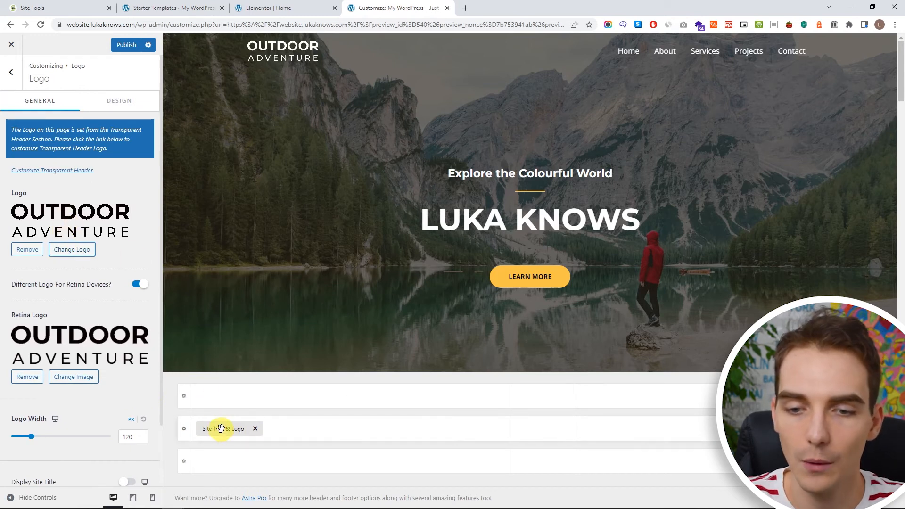
pyautogui.click(61, 254)
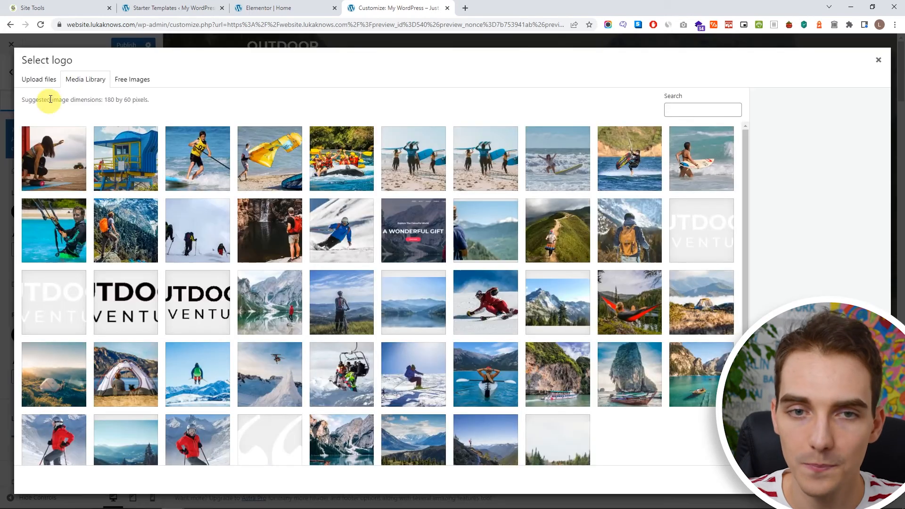
pyautogui.click(39, 80)
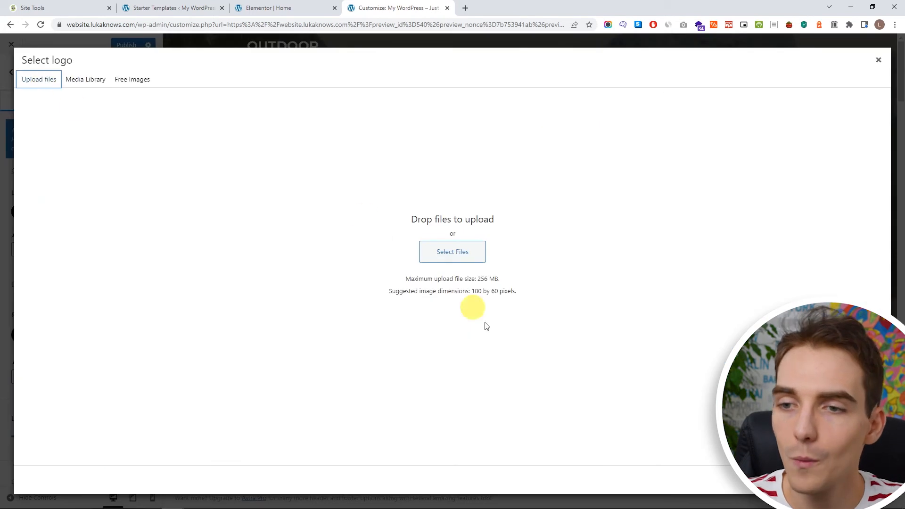
pyautogui.moveTo(904, 81); pyautogui.dragTo(750, 71)
pyautogui.moveTo(674, 138); pyautogui.dragTo(484, 186)
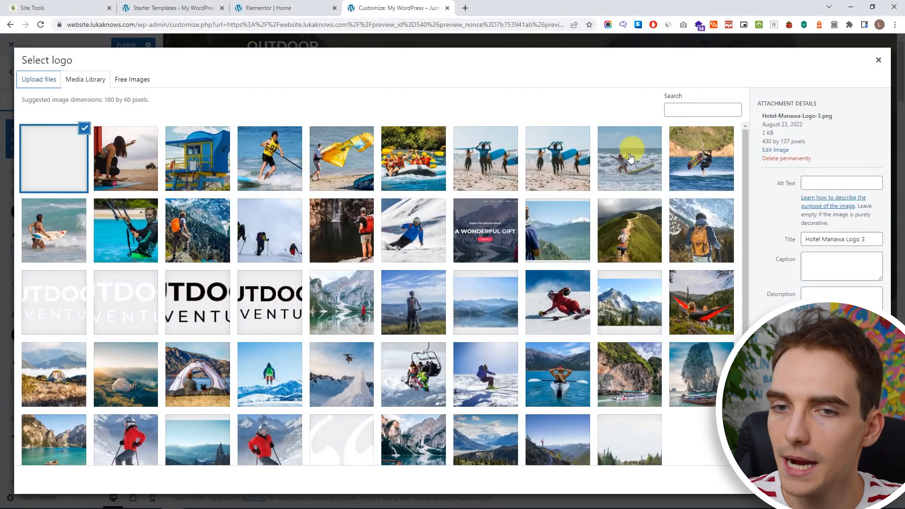
# Select the uploaded logo, extend its crop area to the full image width and apply the crop.
pyautogui.click(866, 480)
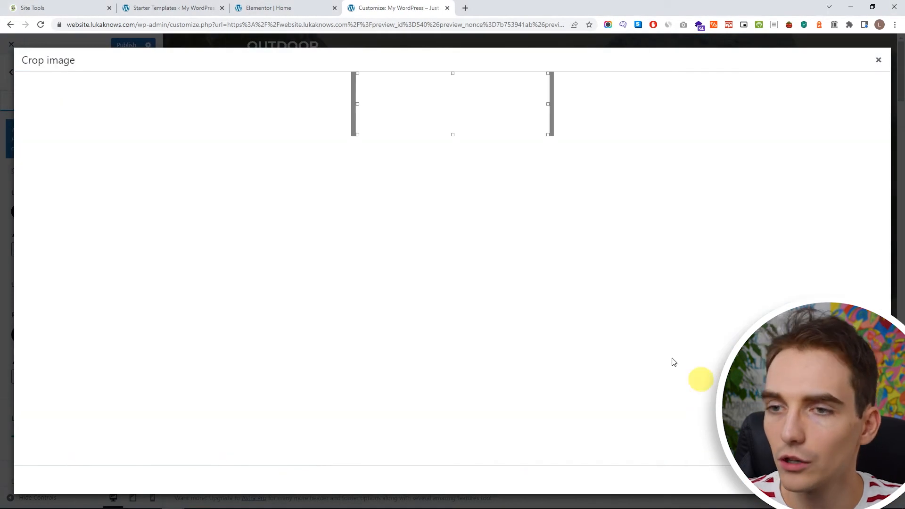
pyautogui.moveTo(356, 103); pyautogui.dragTo(325, 101)
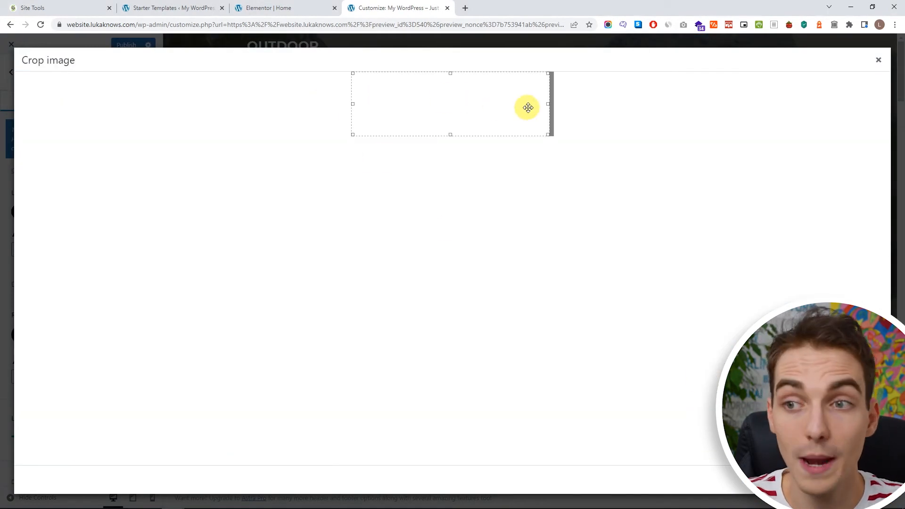
pyautogui.moveTo(545, 103); pyautogui.dragTo(622, 166)
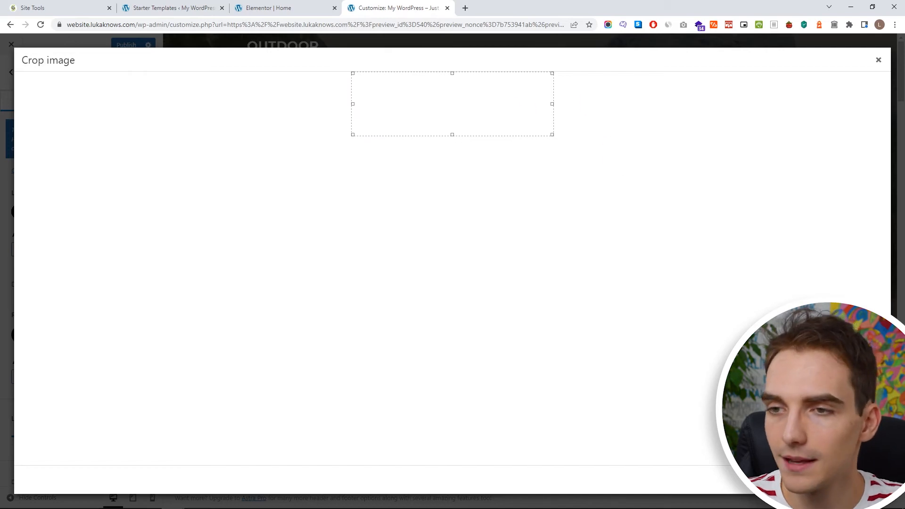
pyautogui.click(862, 480)
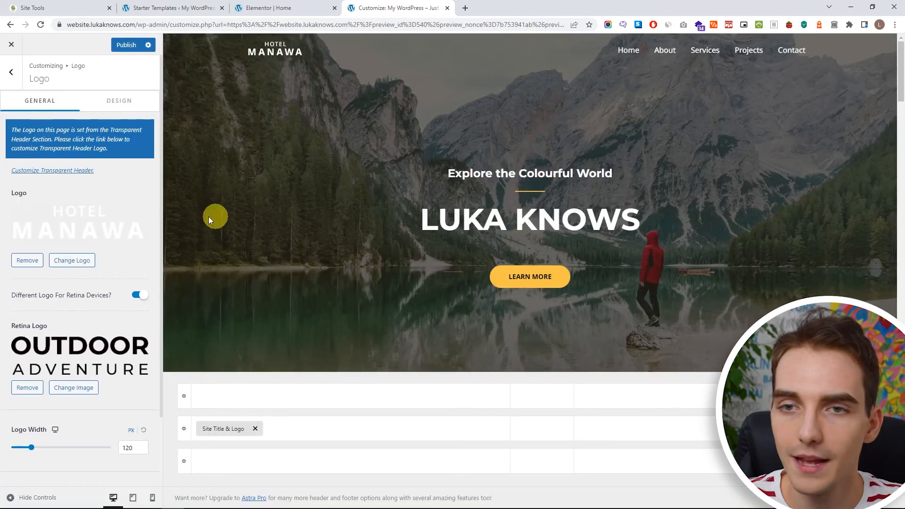
# Set the logo width to 191 px and publish the customizer changes.
pyautogui.moveTo(33, 450); pyautogui.dragTo(45, 451)
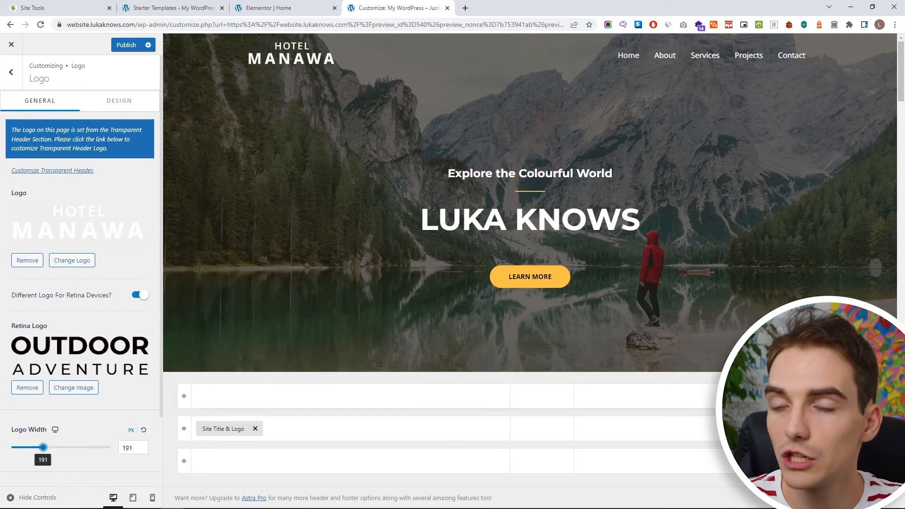
pyautogui.click(133, 47)
pyautogui.click(133, 47)
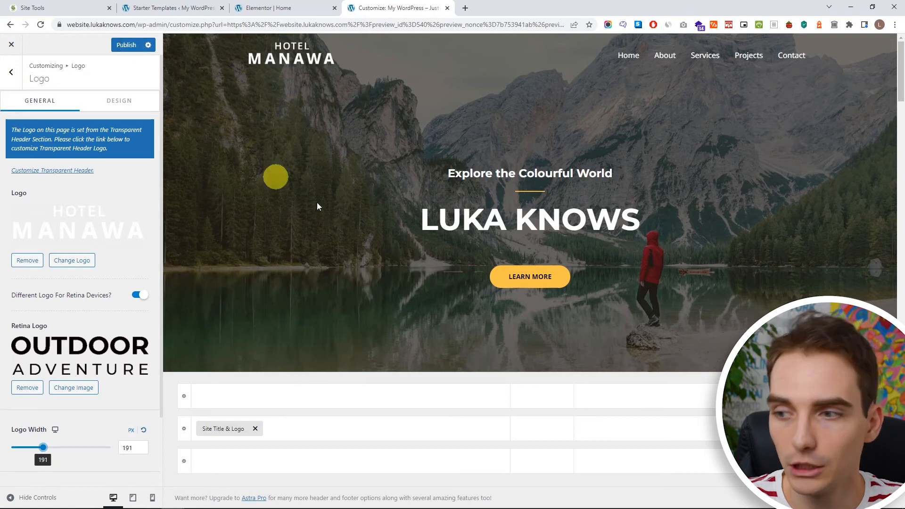
# Change the primary footer's copyright text to "Copyright LukaKnows © [current_year] [site_title]".
pyautogui.scroll(-15, 361, 157)
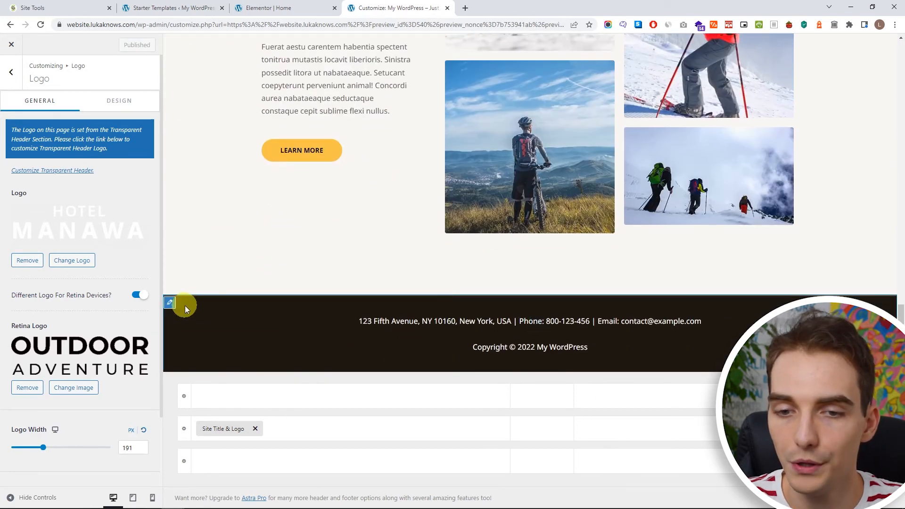
pyautogui.click(170, 303)
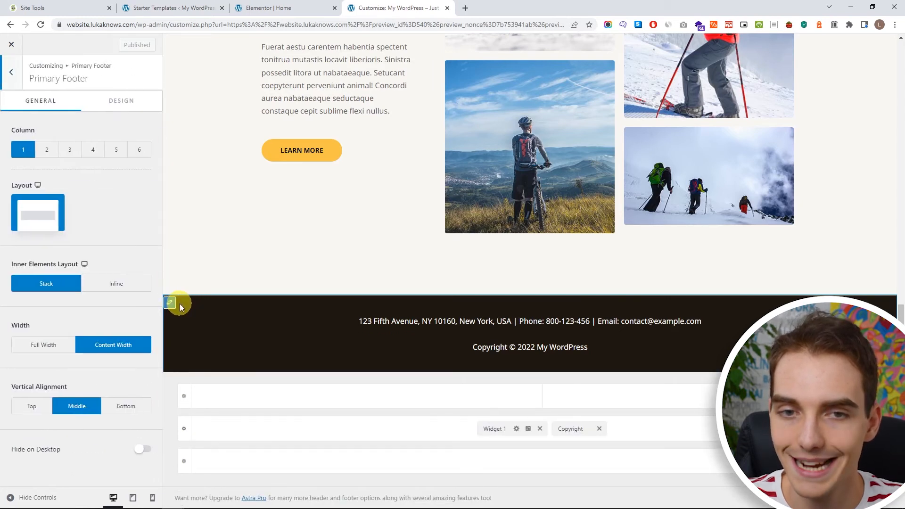
pyautogui.click(572, 429)
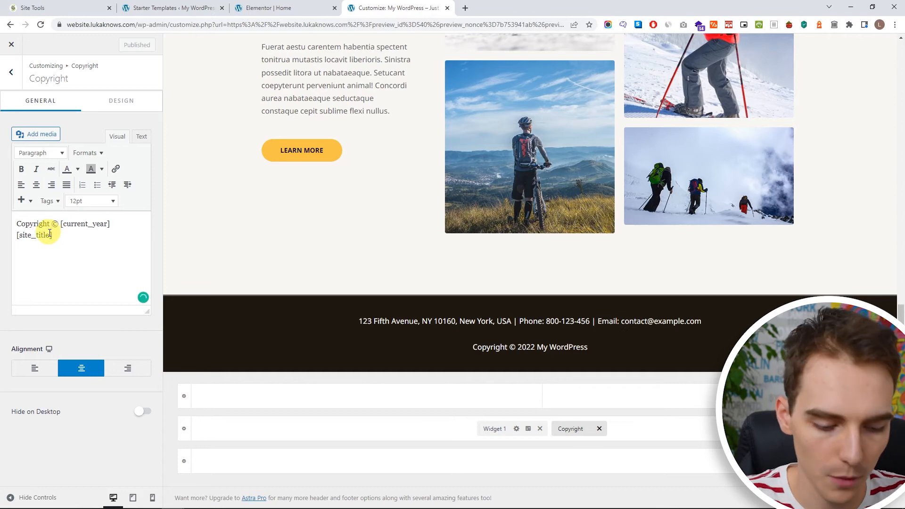
pyautogui.write('LukaKnows')
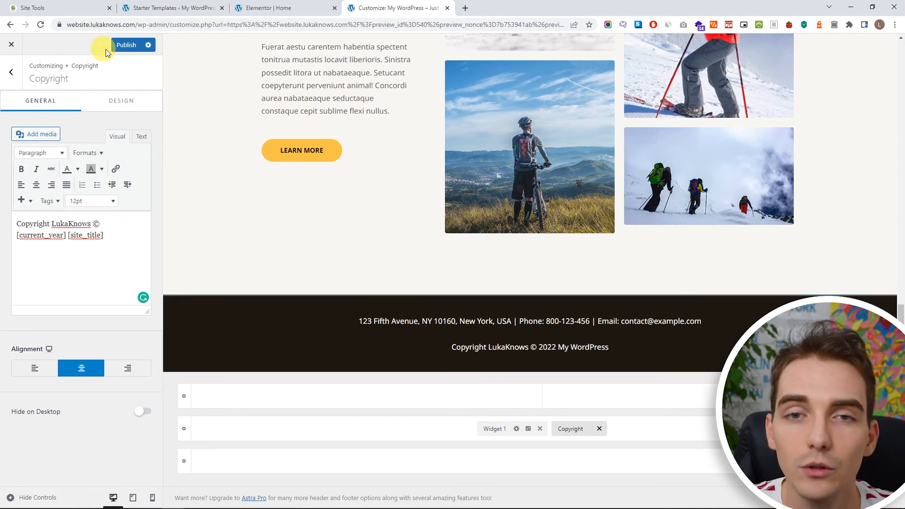
# Publish the footer's copyright change and look over the page in the preview.
pyautogui.click(119, 54)
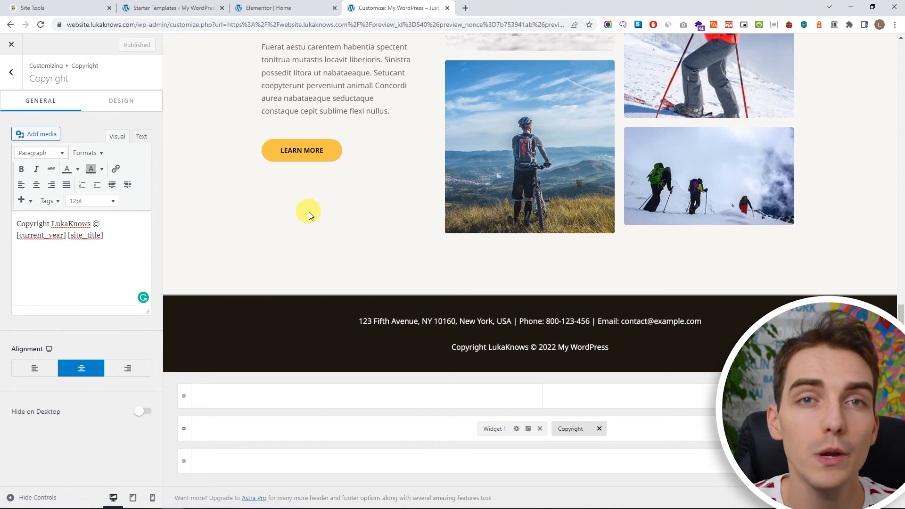
pyautogui.click(489, 268)
pyautogui.scroll(-5, 488, 264)
pyautogui.scroll(10, 490, 253)
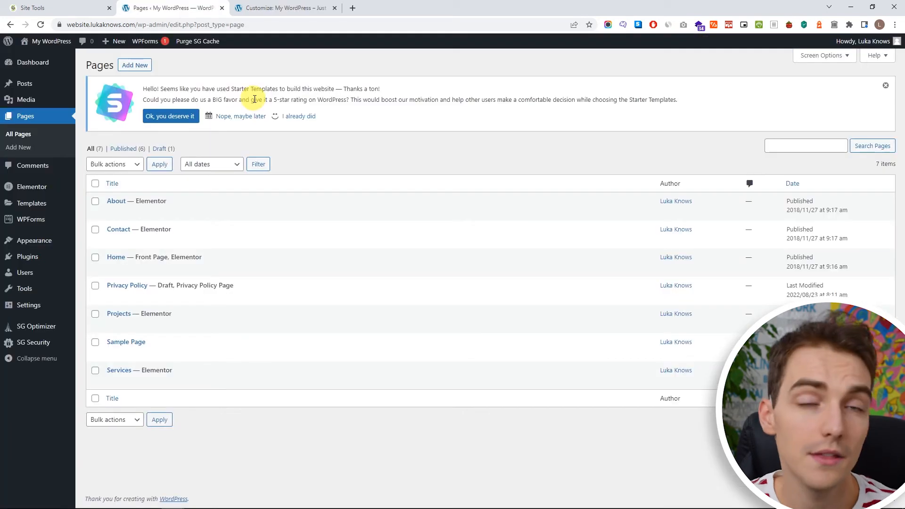
# Add a new WordPress page titled "Surfing" and publish it.
pyautogui.click(276, 8)
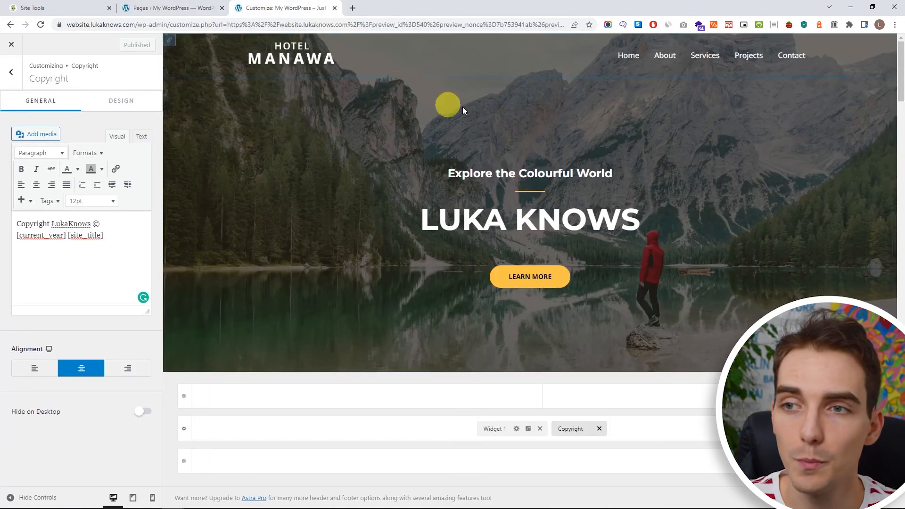
pyautogui.click(159, 9)
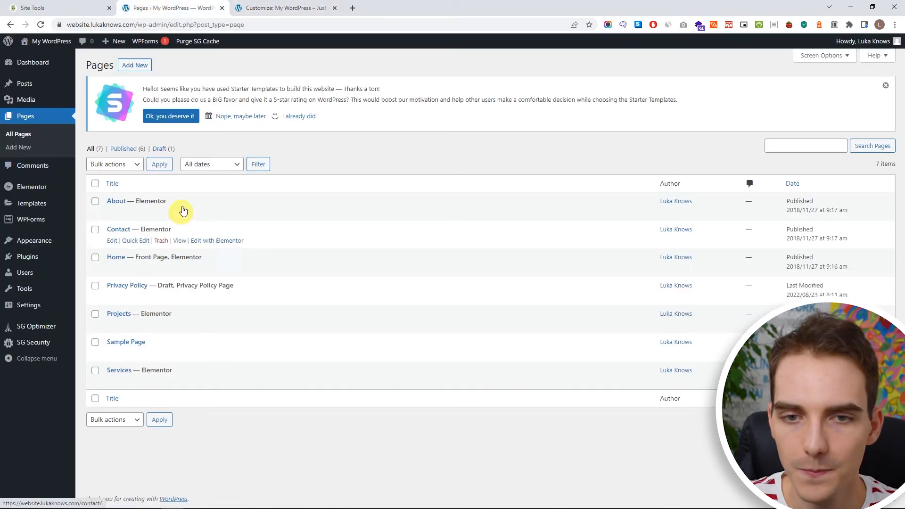
pyautogui.click(135, 65)
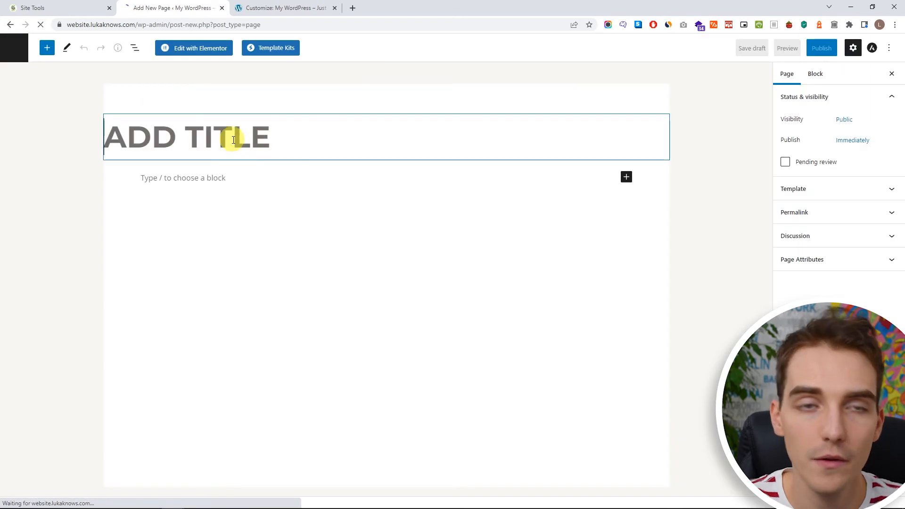
pyautogui.write('SURFING')
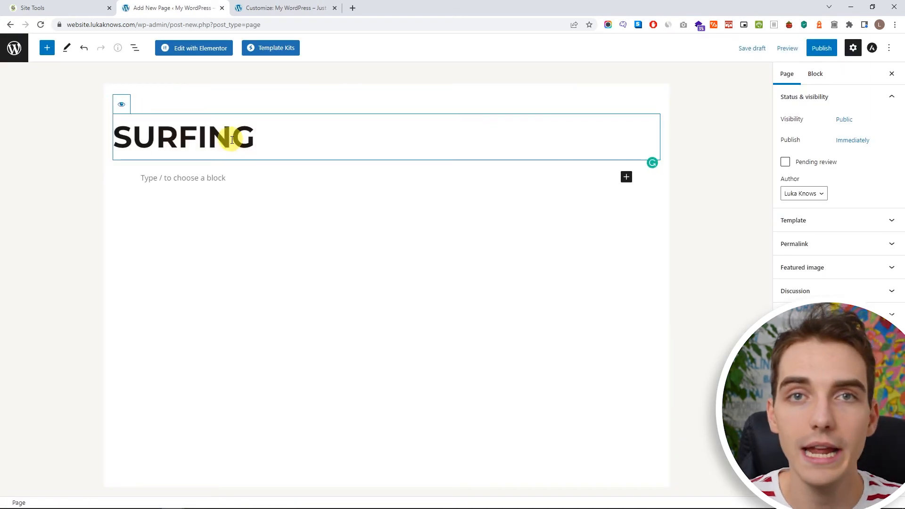
pyautogui.click(821, 49)
pyautogui.click(818, 54)
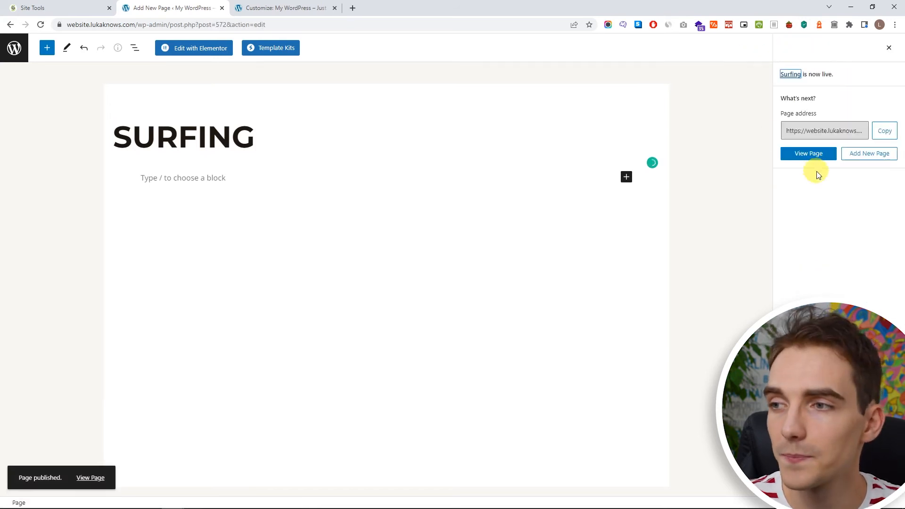
# Edit the Surfing page with Elementor, add an Image widget and choose the blue lifeguard tower photo from the media library.
pyautogui.click(193, 53)
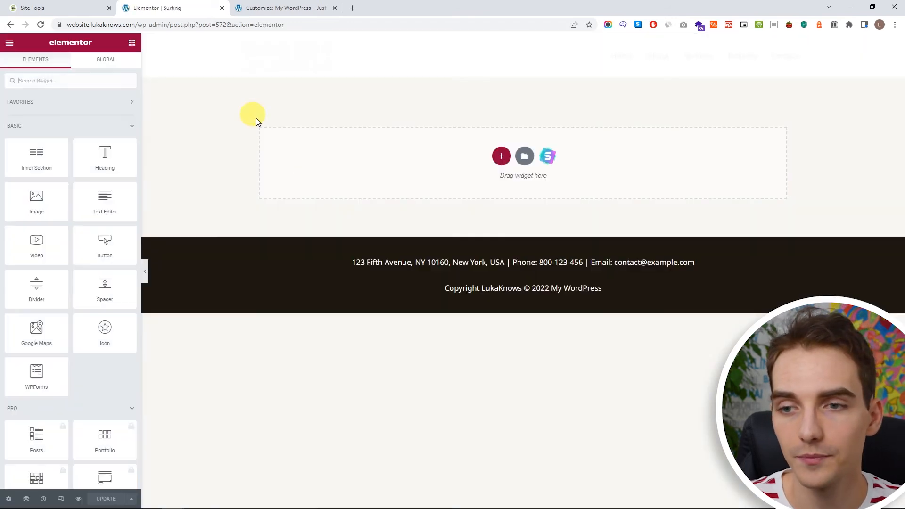
pyautogui.click(501, 155)
pyautogui.moveTo(390, 160); pyautogui.dragTo(398, 178)
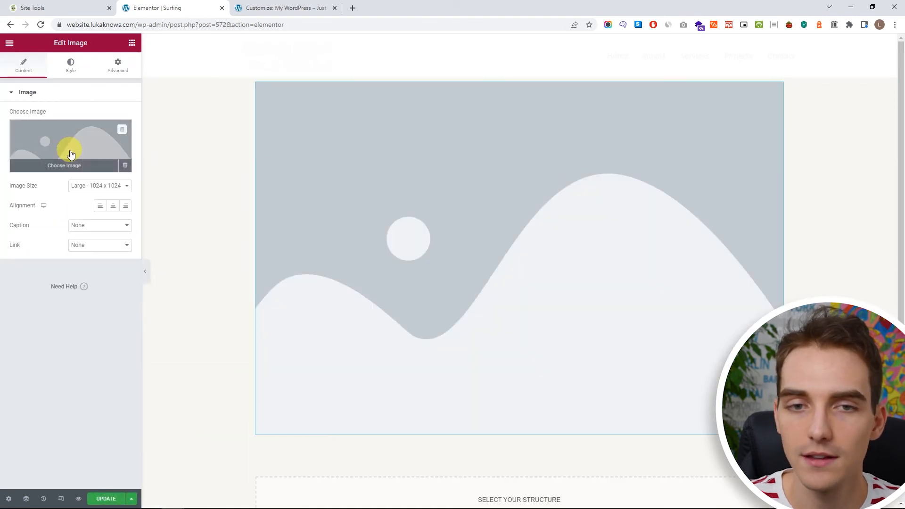
pyautogui.click(91, 145)
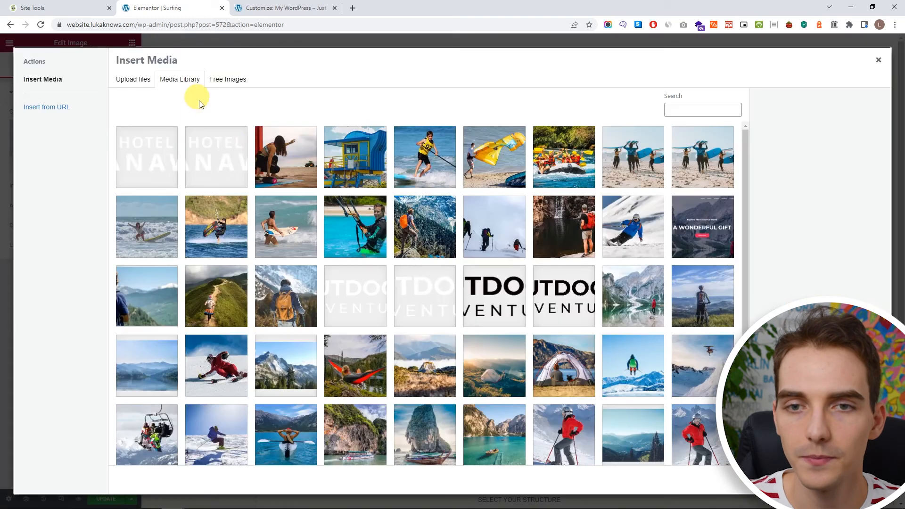
pyautogui.doubleClick(383, 172)
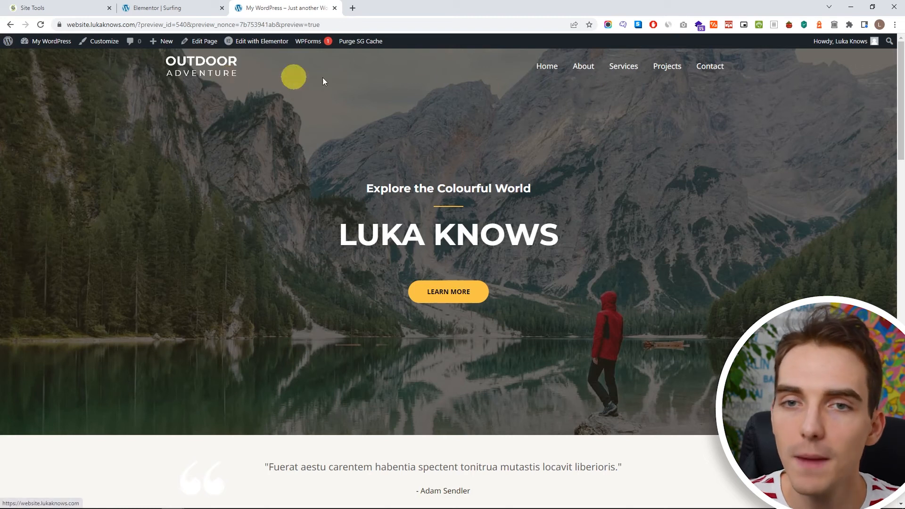
# Open the site's primary menu for editing in the customizer and add the Surfing page to it.
pyautogui.click(81, 42)
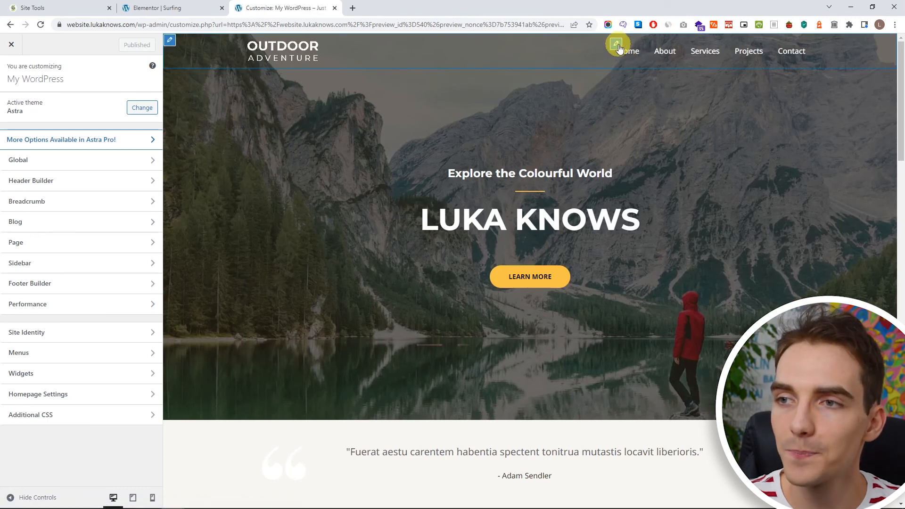
pyautogui.click(617, 45)
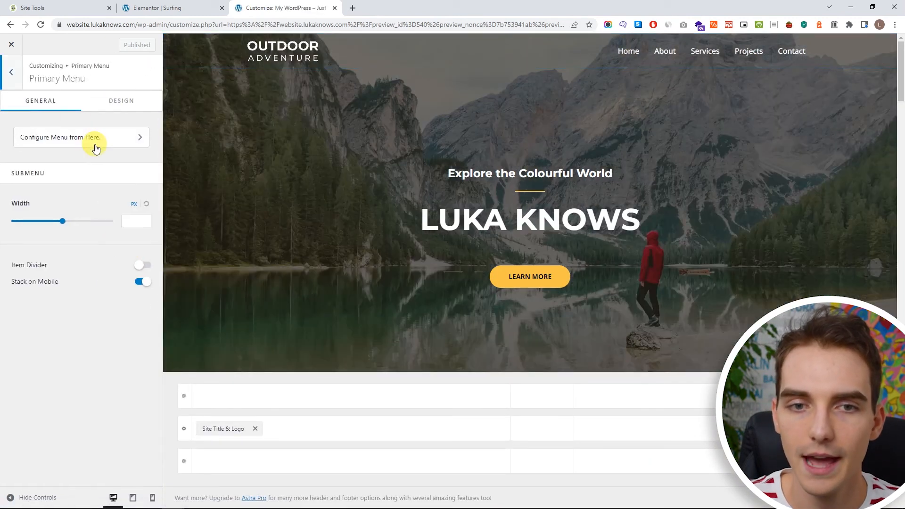
pyautogui.click(70, 144)
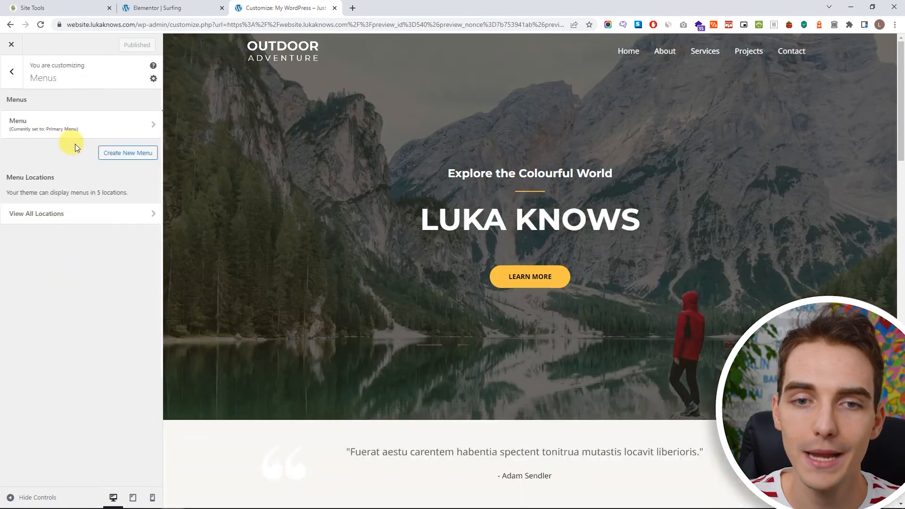
pyautogui.click(81, 161)
pyautogui.moveTo(15, 175); pyautogui.dragTo(36, 174)
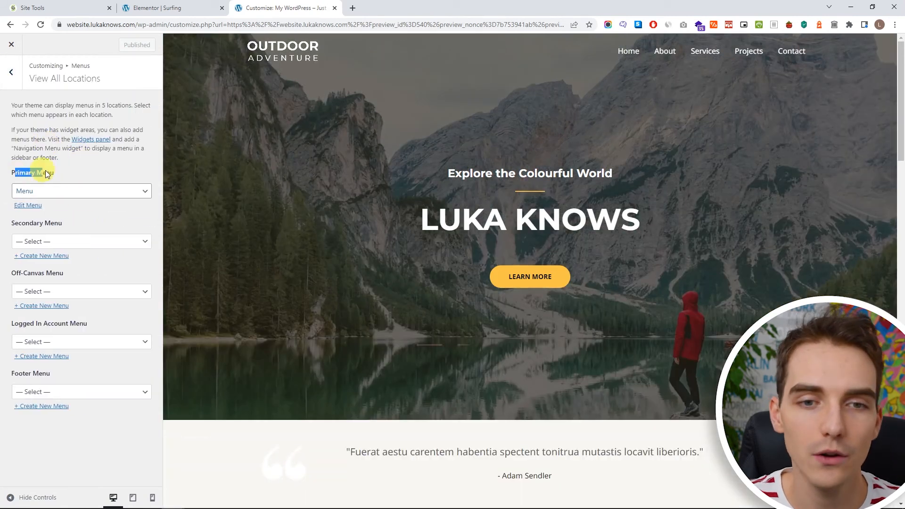
pyautogui.click(28, 206)
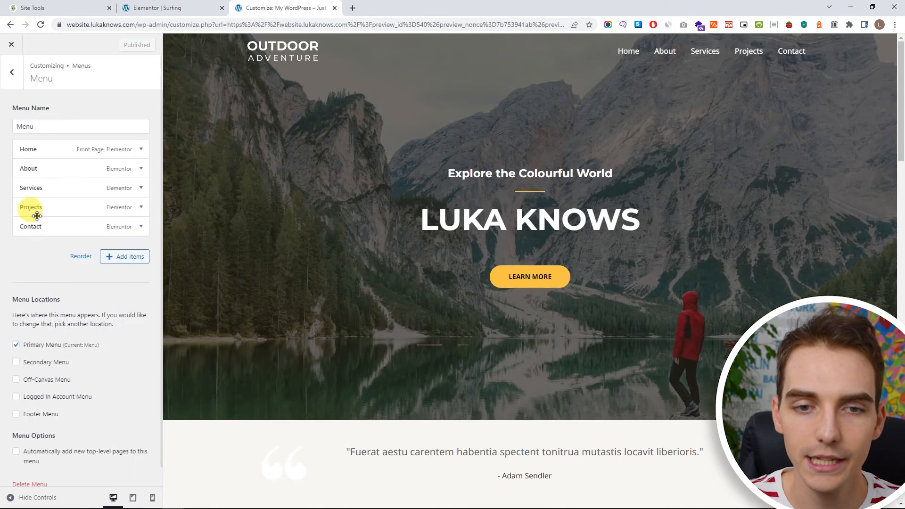
pyautogui.click(113, 257)
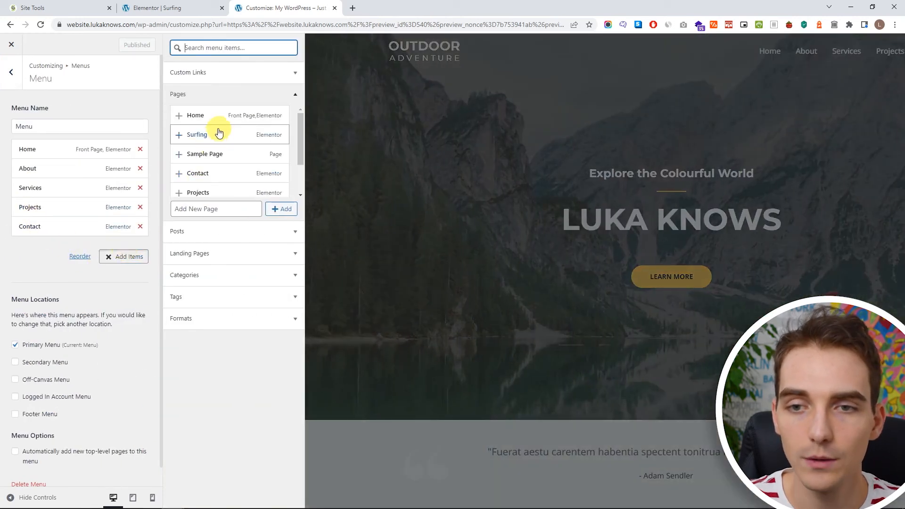
pyautogui.click(179, 136)
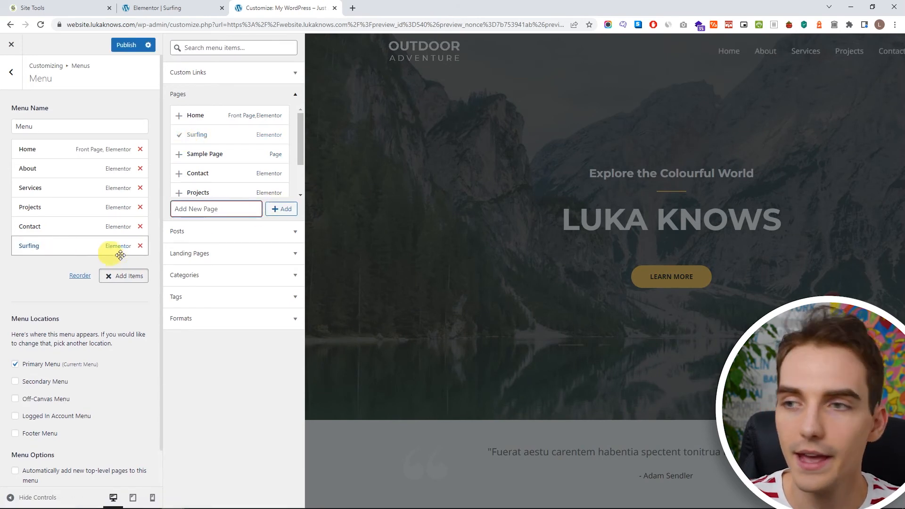
# Reorder the primary menu so Surfing comes first, before Home, and publish the change.
pyautogui.click(80, 276)
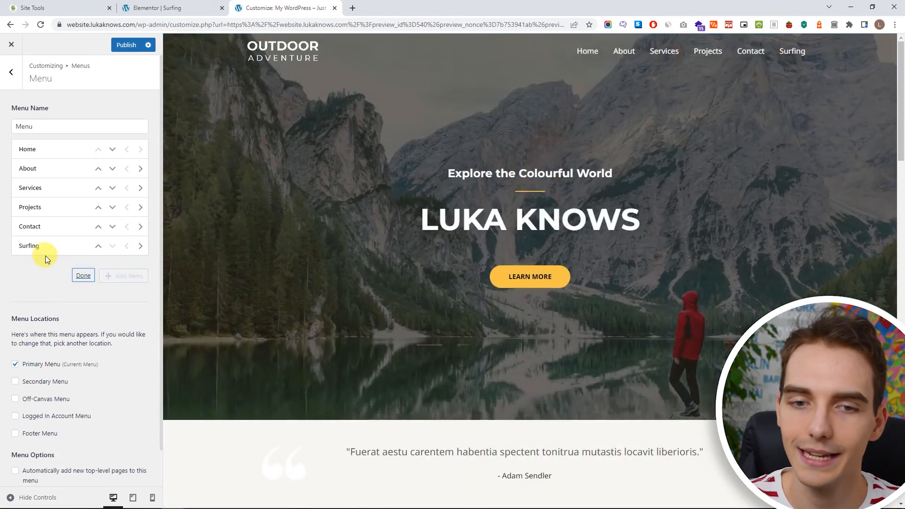
pyautogui.click(102, 245)
pyautogui.click(99, 228)
pyautogui.click(99, 208)
pyautogui.click(99, 188)
pyautogui.click(99, 169)
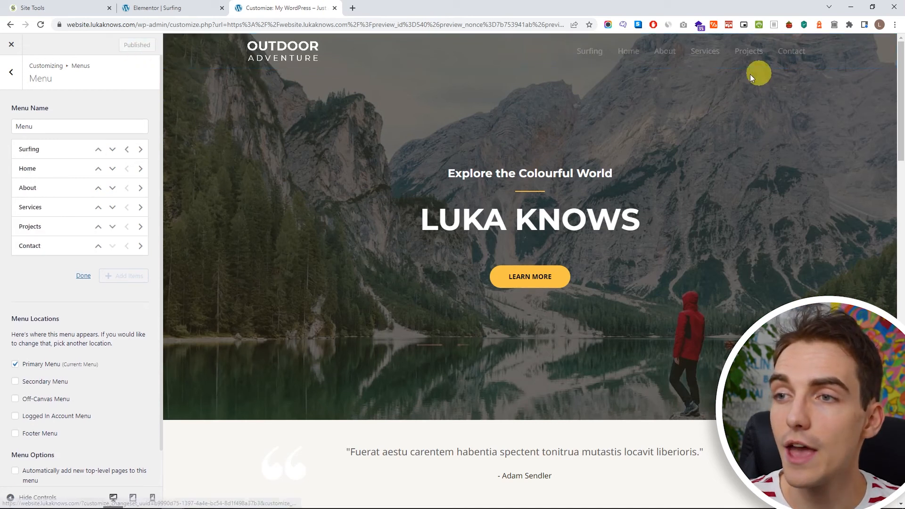
# Return to the WordPress dashboard, go to the posts list and start a new blog post.
pyautogui.click(162, 7)
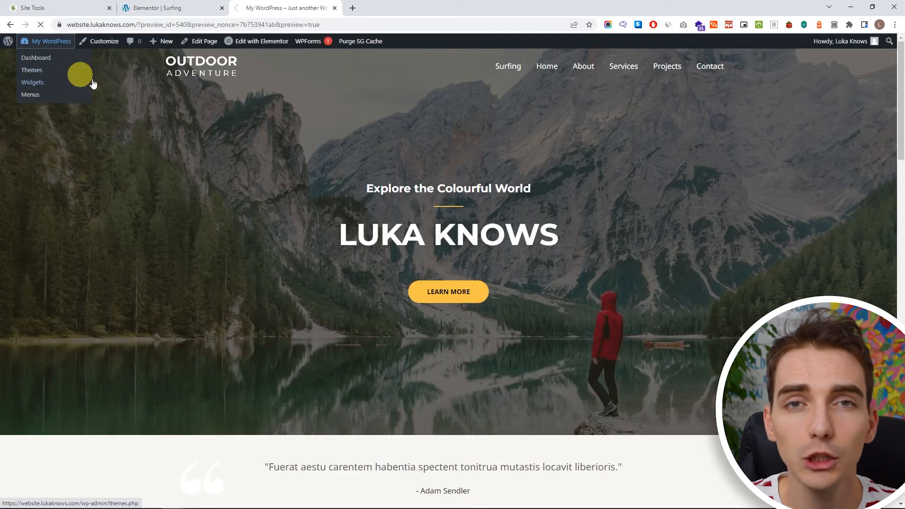
pyautogui.click(87, 77)
pyautogui.moveTo(904, 47); pyautogui.dragTo(391, 8)
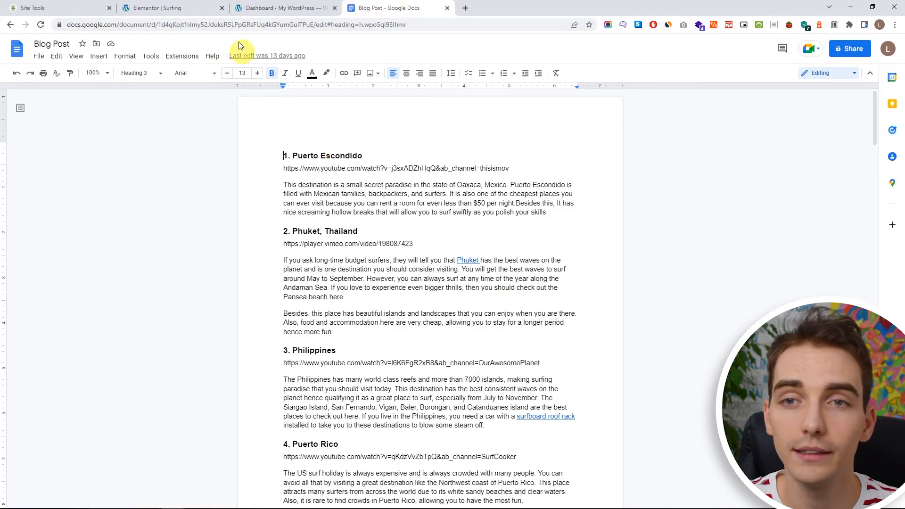
pyautogui.click(259, 6)
pyautogui.moveTo(38, 118)
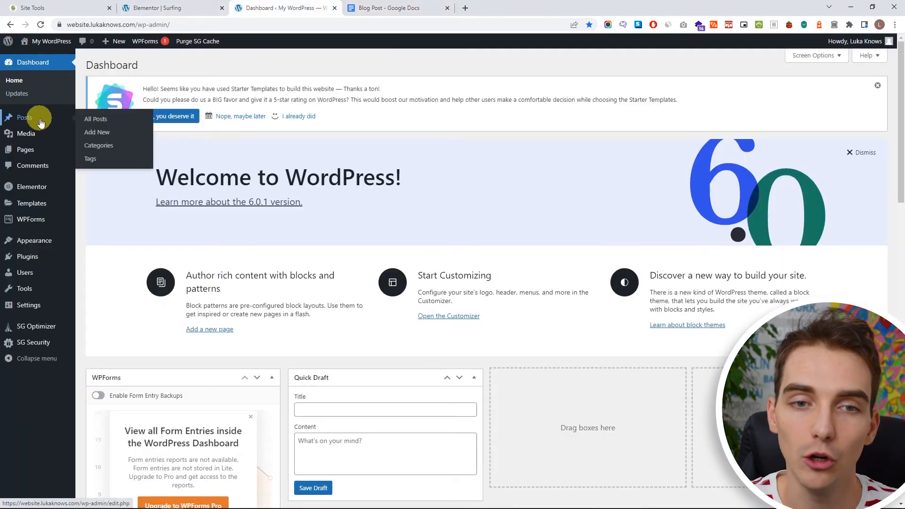
pyautogui.click(40, 118)
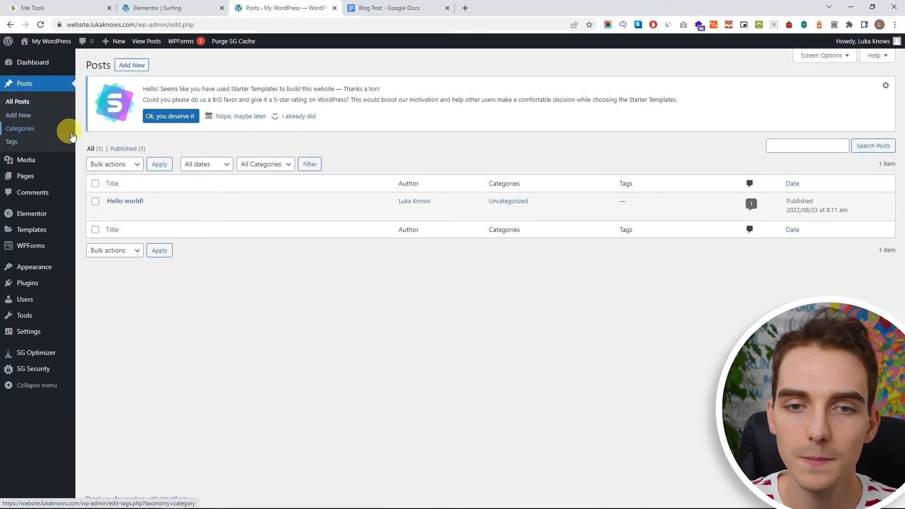
pyautogui.click(131, 66)
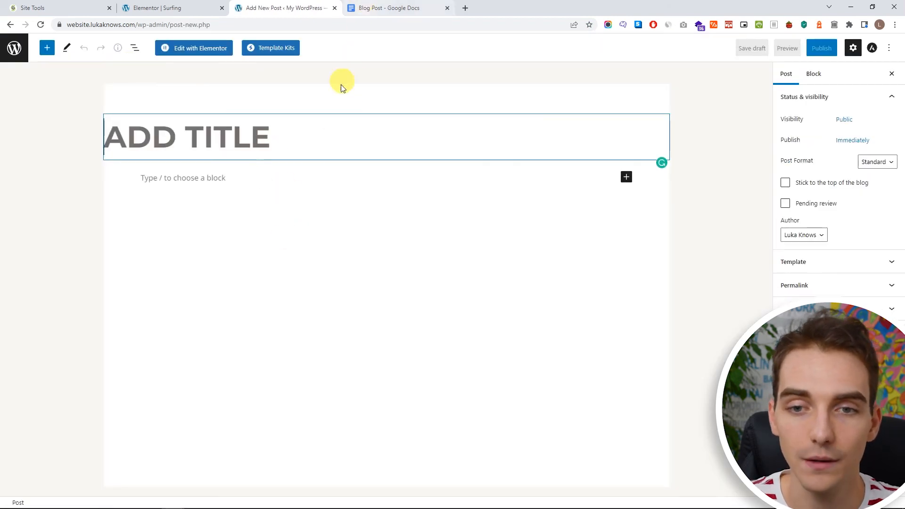
# Copy the entire Blog Post document from Google Docs and paste it into the new WordPress post's body.
pyautogui.click(374, 16)
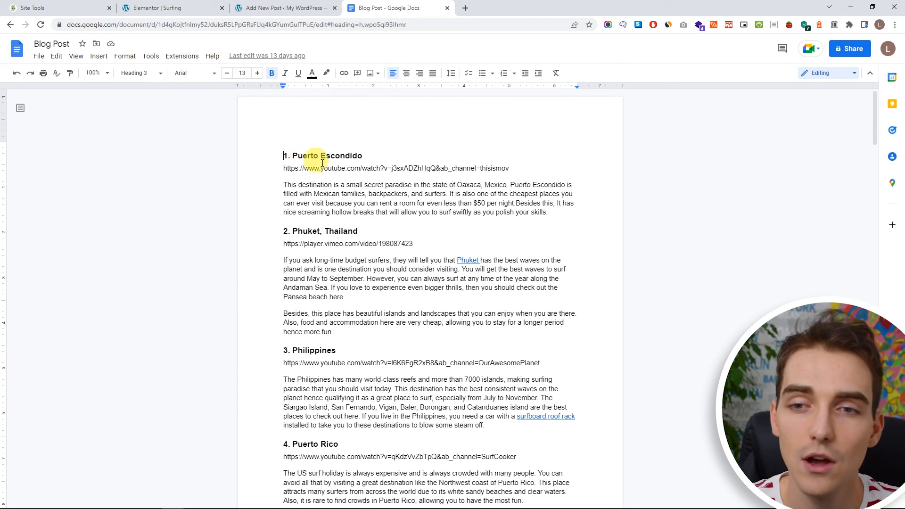
pyautogui.moveTo(284, 155); pyautogui.dragTo(416, 353)
pyautogui.scroll(-20, 333, 201)
pyautogui.scroll(-20, 333, 204)
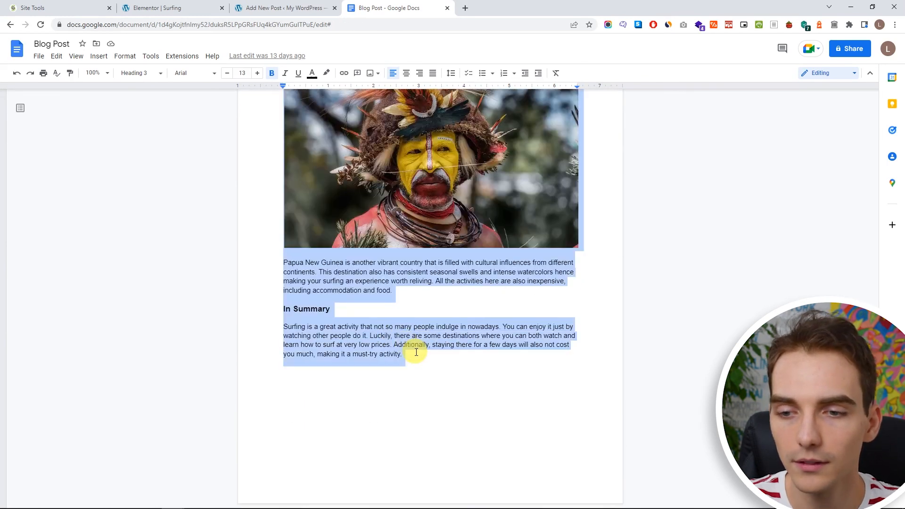
pyautogui.click(304, 5)
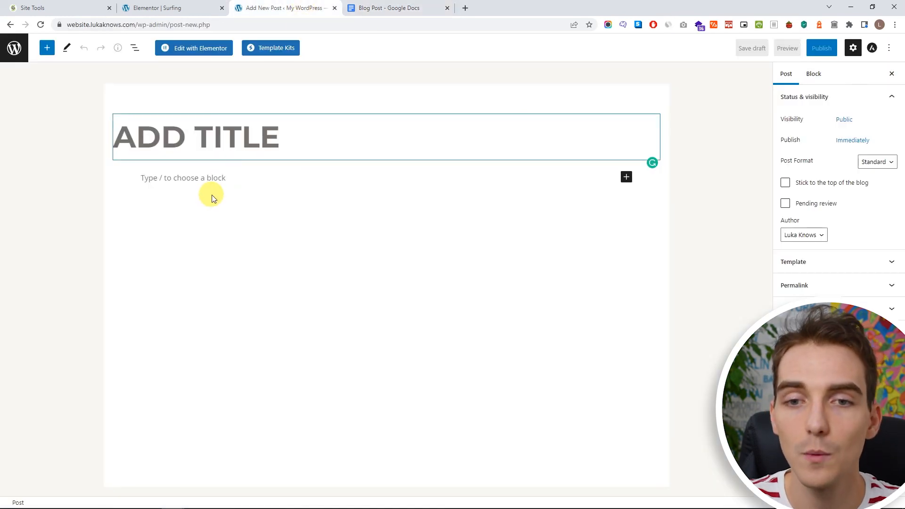
pyautogui.click(217, 179)
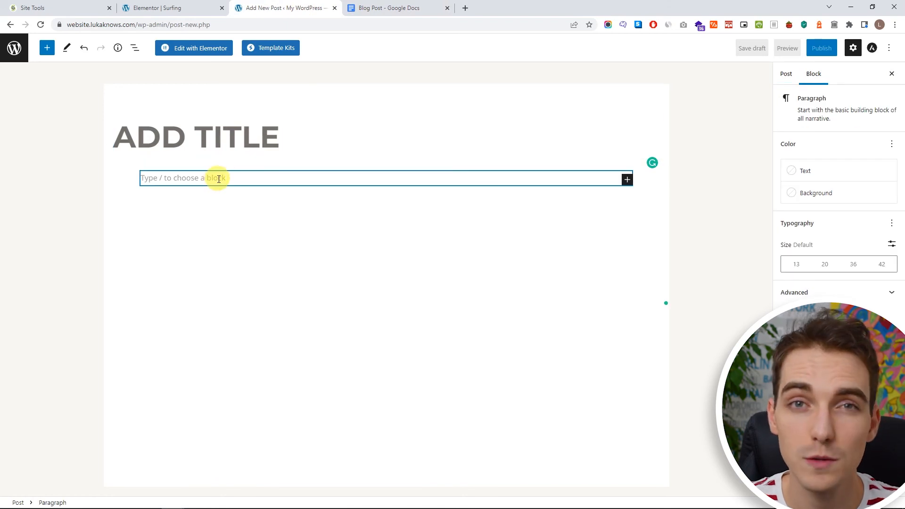
pyautogui.hotkey('ctrl', 'v')
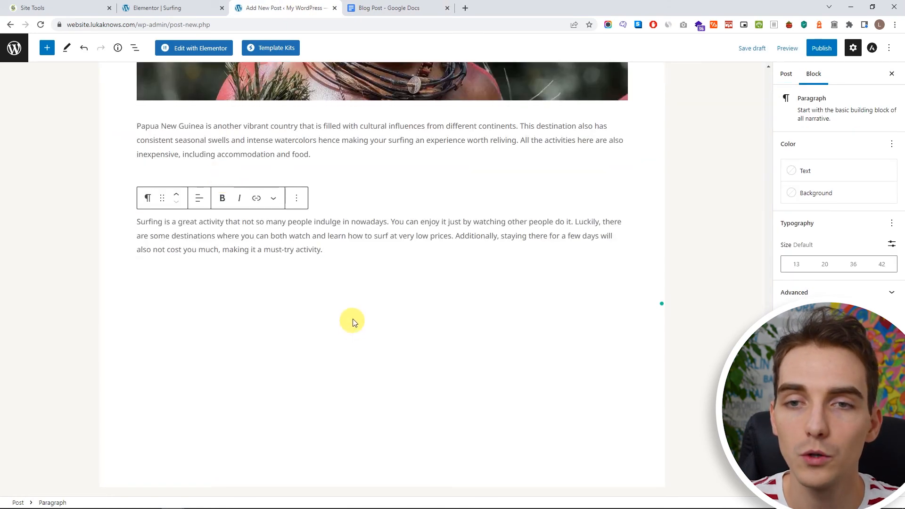
# Compare the pasted post's headings, images and text with the Google Docs original, including the "9. Papua New Guinea" section.
pyautogui.scroll(3, 356, 339)
pyautogui.click(382, 6)
pyautogui.scroll(10, 319, 333)
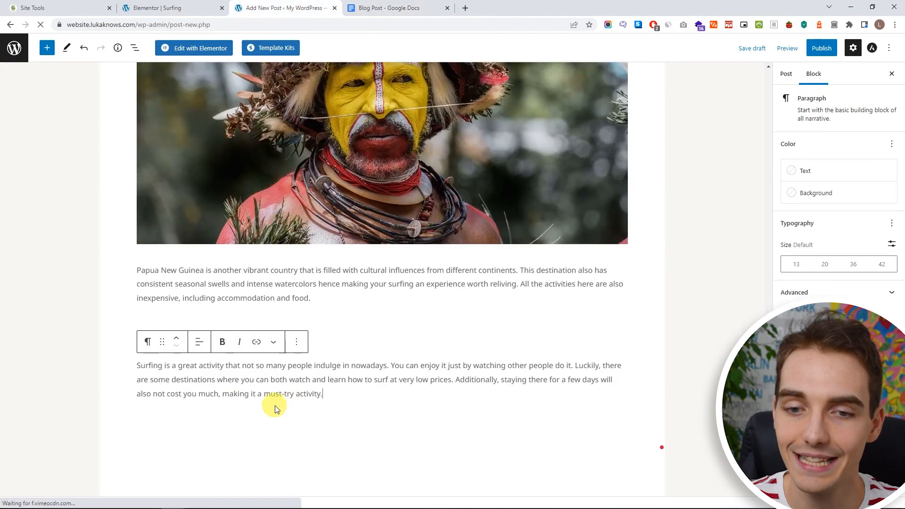
pyautogui.scroll(7, 275, 405)
pyautogui.click(206, 261)
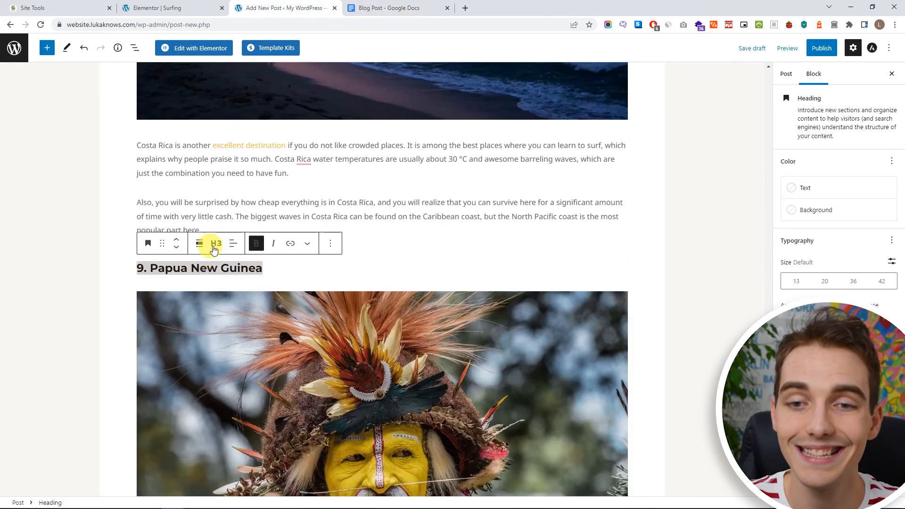
pyautogui.click(369, 4)
pyautogui.scroll(10, 348, 308)
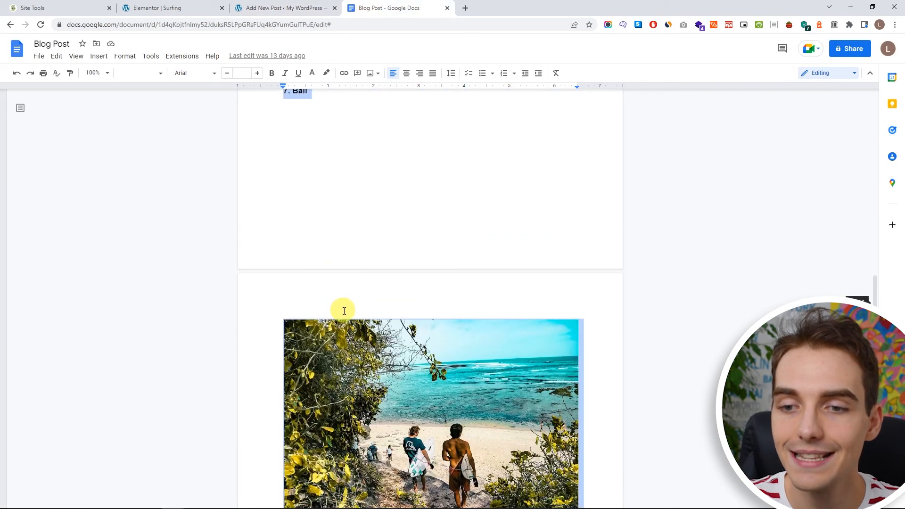
pyautogui.scroll(-7, 347, 308)
pyautogui.click(334, 214)
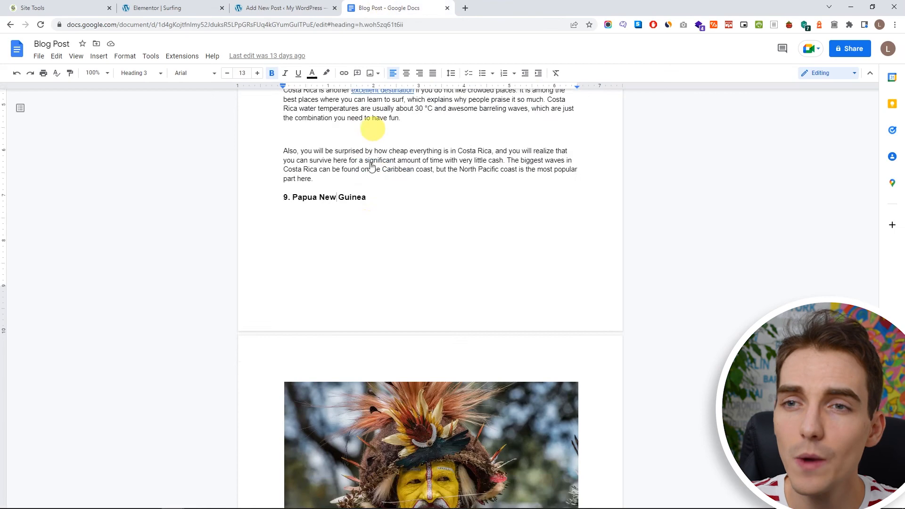
pyautogui.scroll(15, 364, 252)
pyautogui.scroll(20, 234, 241)
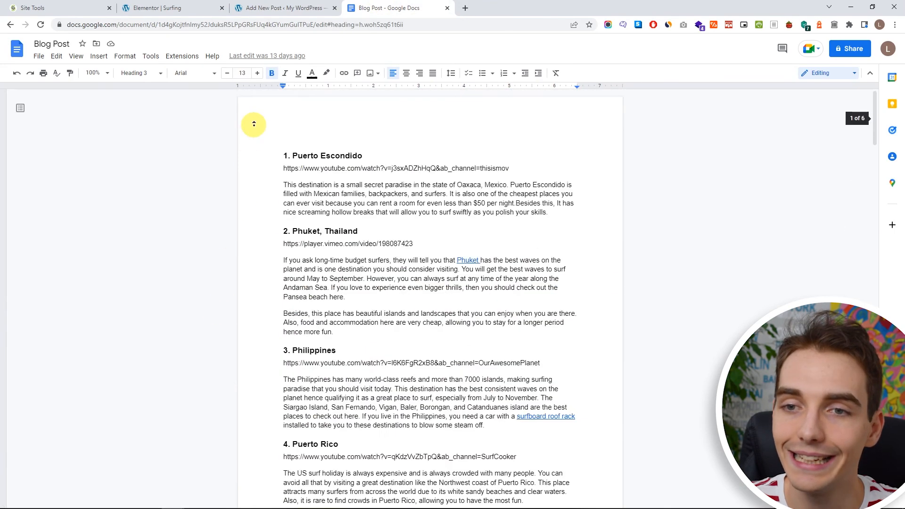
# Compare the video links and linked text in the Google Docs original with the WordPress post, from Puerto Escondido through Philippines.
pyautogui.click(283, 8)
pyautogui.scroll(15, 331, 285)
pyautogui.scroll(20, 337, 288)
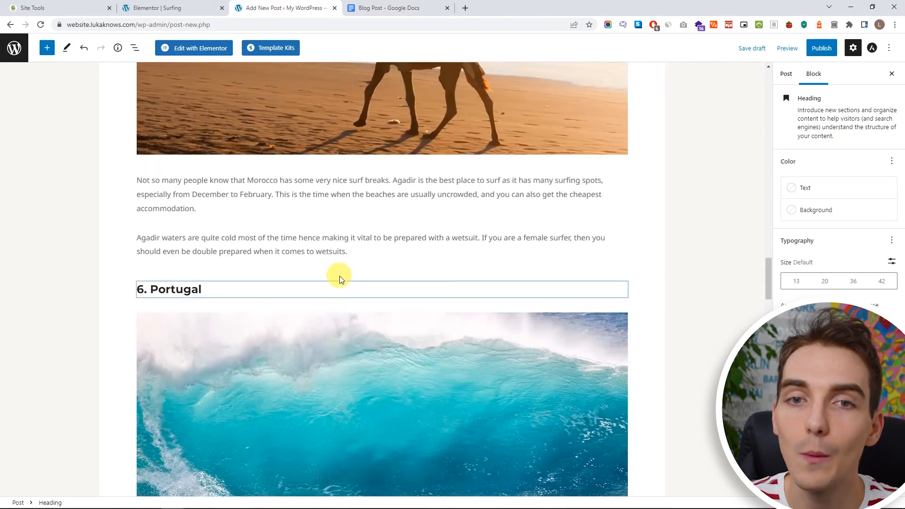
pyautogui.scroll(15, 345, 298)
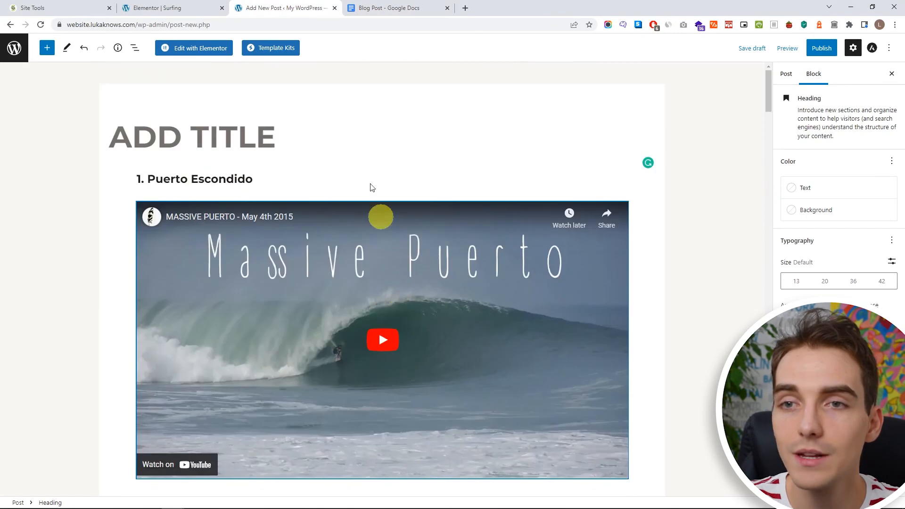
pyautogui.click(377, 9)
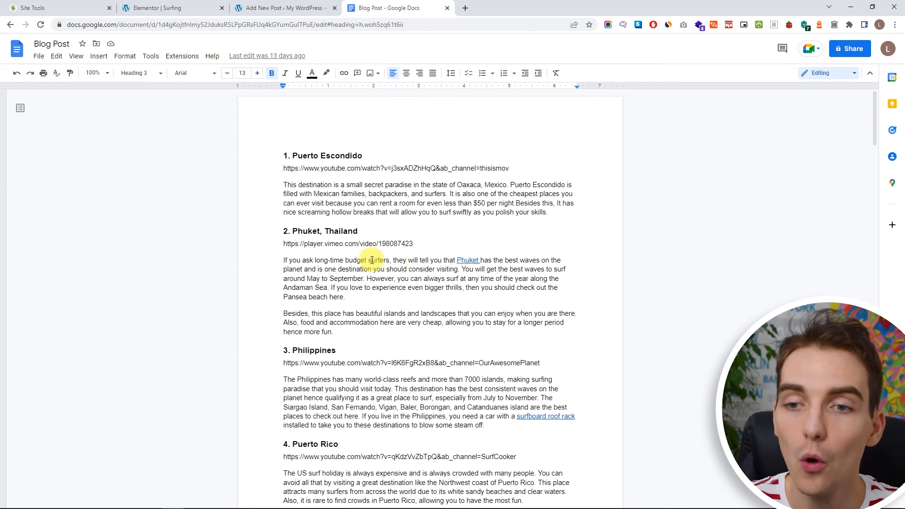
pyautogui.click(286, 8)
pyautogui.scroll(-2, 261, 269)
pyautogui.scroll(-8, 260, 266)
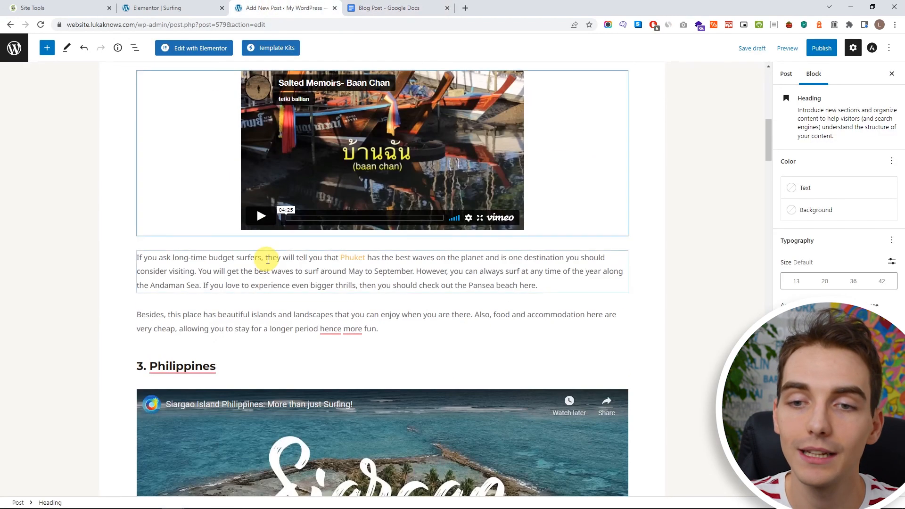
pyautogui.scroll(9, 256, 207)
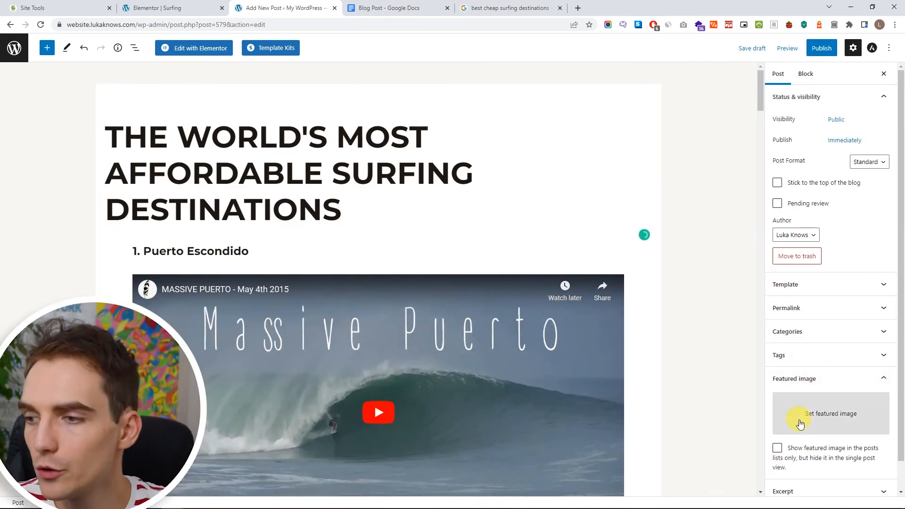
# Set pexels-apg-graphics-1606204.jpg, the surfer carrying a board, from the media library as the post's featured image.
pyautogui.click(800, 418)
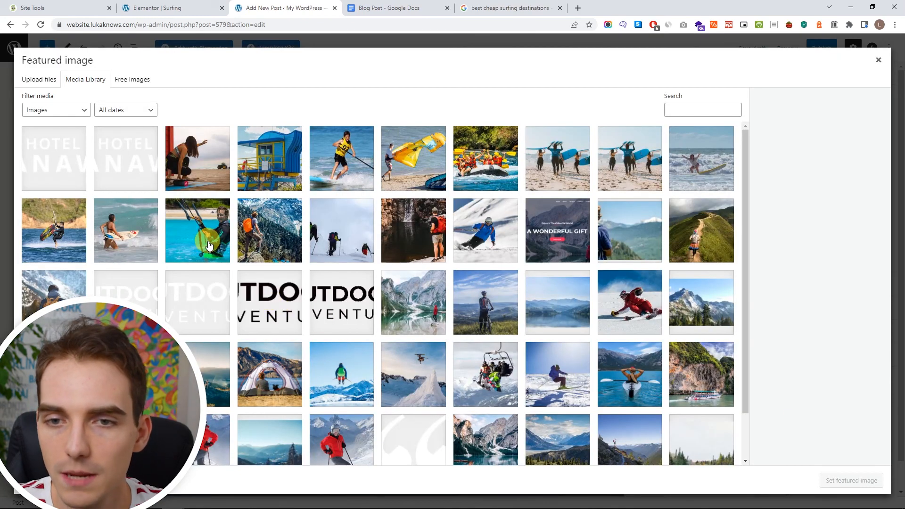
pyautogui.click(127, 234)
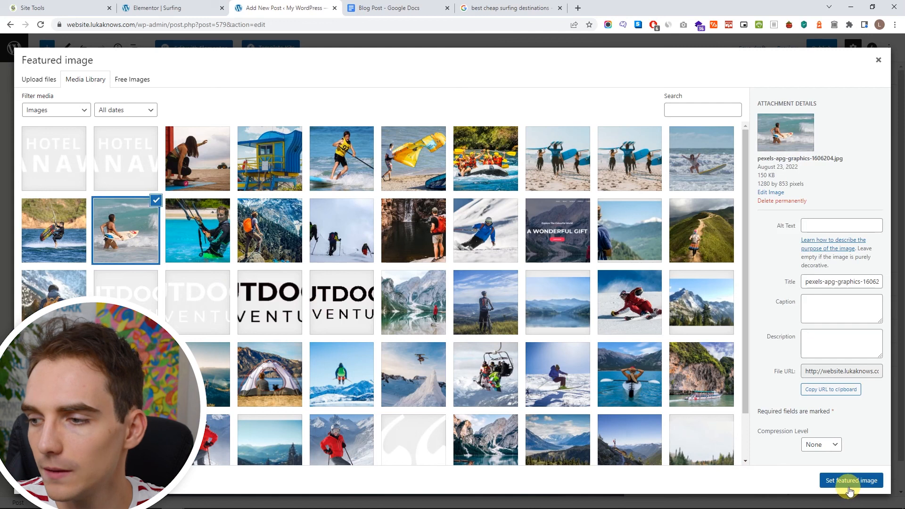
pyautogui.click(832, 479)
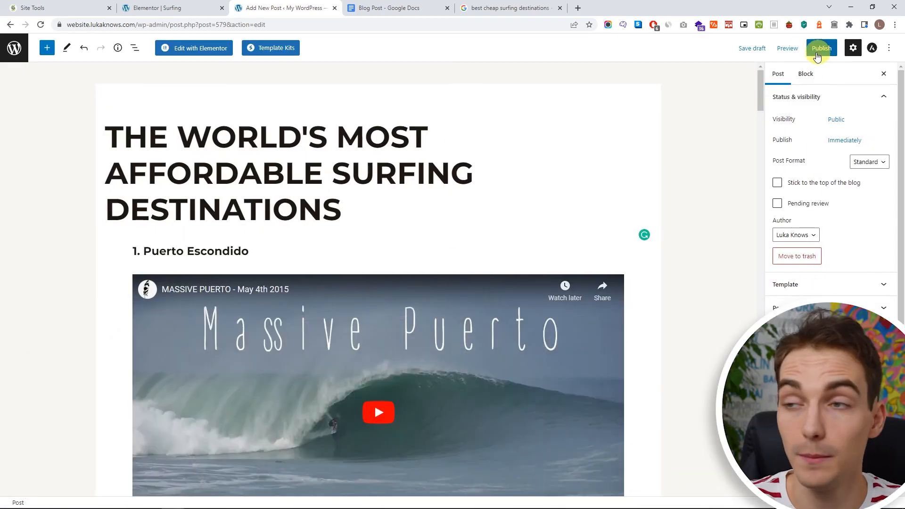
# Preview the post in a new tab, examine it through the Agadir, Morocco section, and compare it with the Google Docs original.
pyautogui.click(790, 48)
pyautogui.click(747, 133)
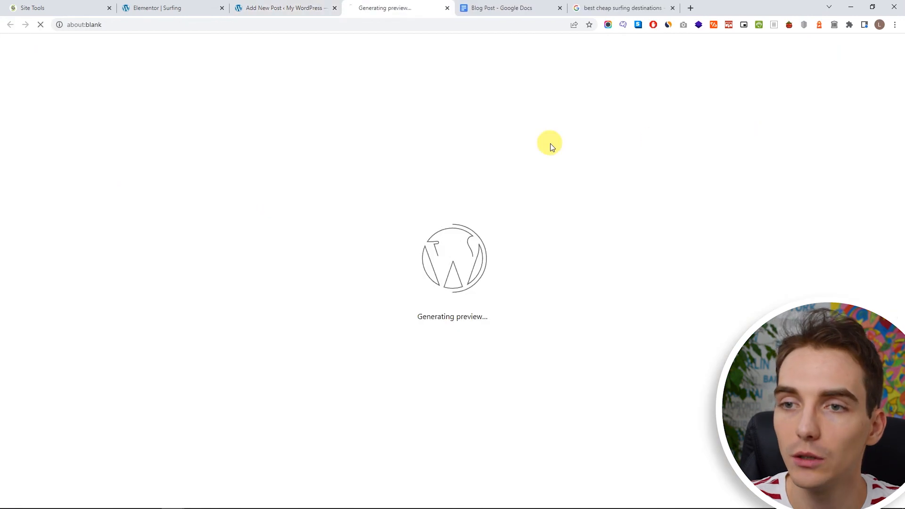
pyautogui.scroll(-6, 505, 172)
pyautogui.scroll(-20, 502, 171)
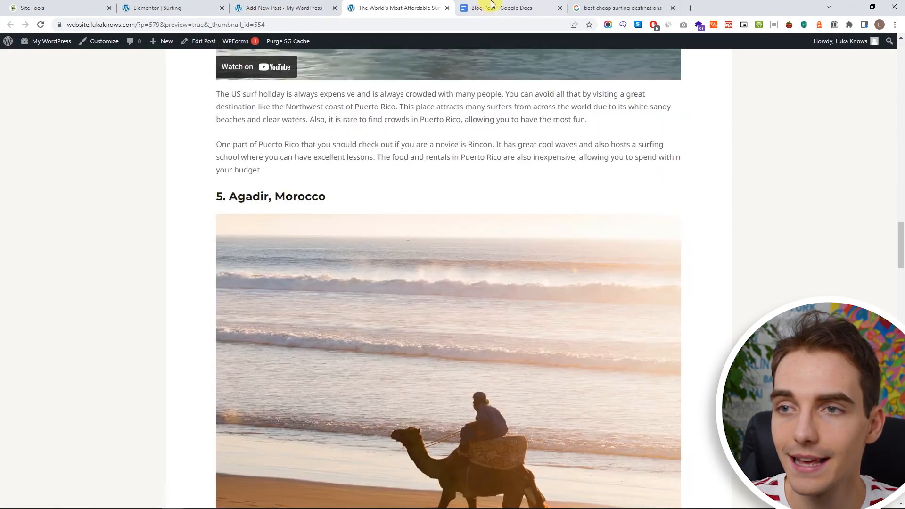
pyautogui.click(491, 8)
pyautogui.scroll(-15, 428, 212)
pyautogui.click(349, 6)
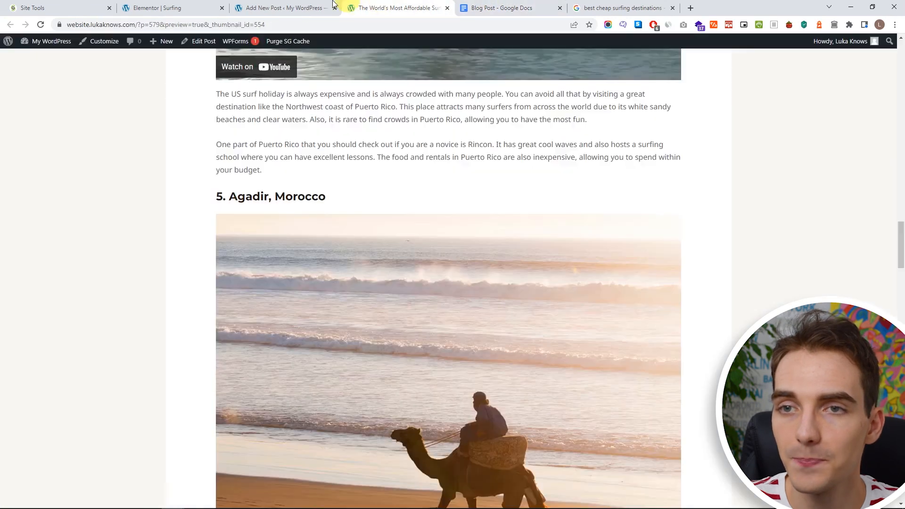
# Return to the post editor, review the visibility and publish date options, and publish the post immediately as Public.
pyautogui.click(271, 6)
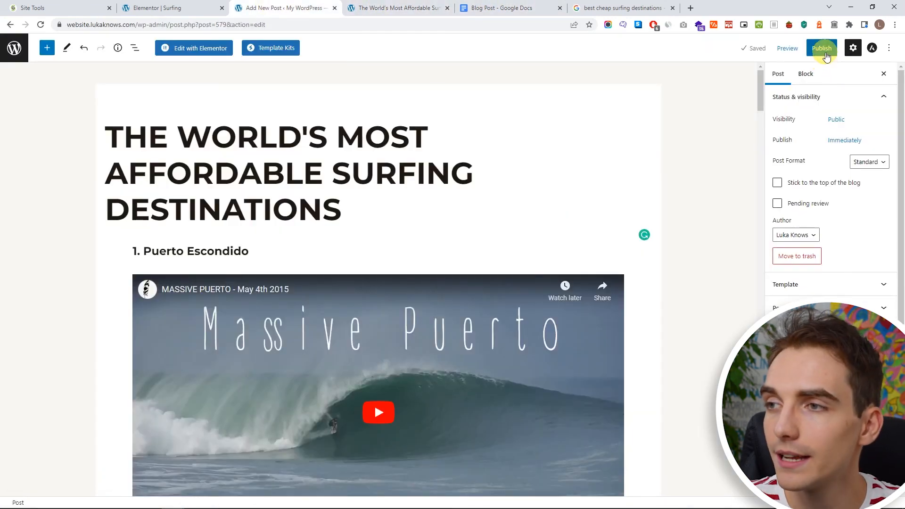
pyautogui.click(825, 52)
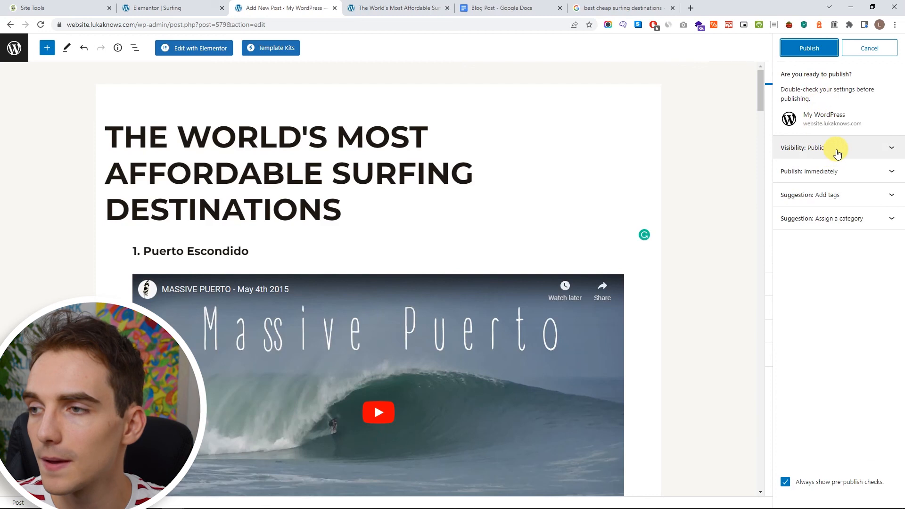
pyautogui.click(837, 154)
pyautogui.click(843, 282)
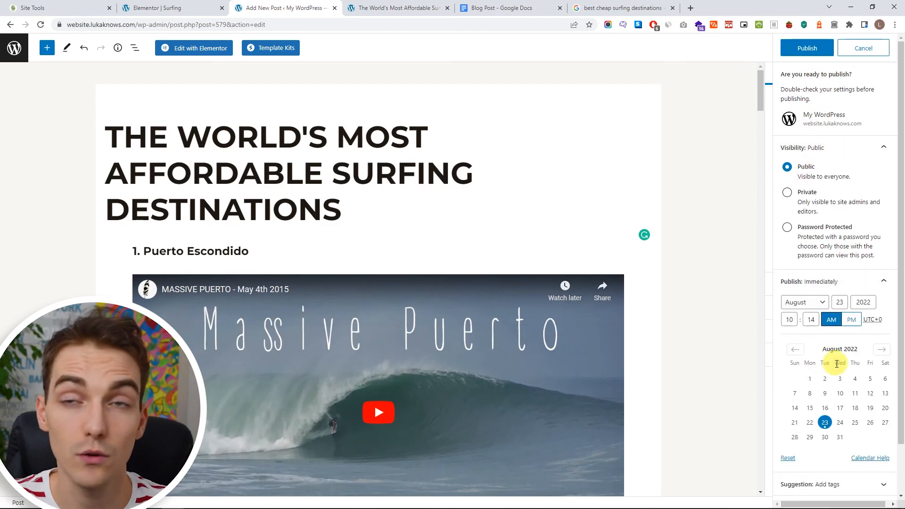
pyautogui.click(882, 148)
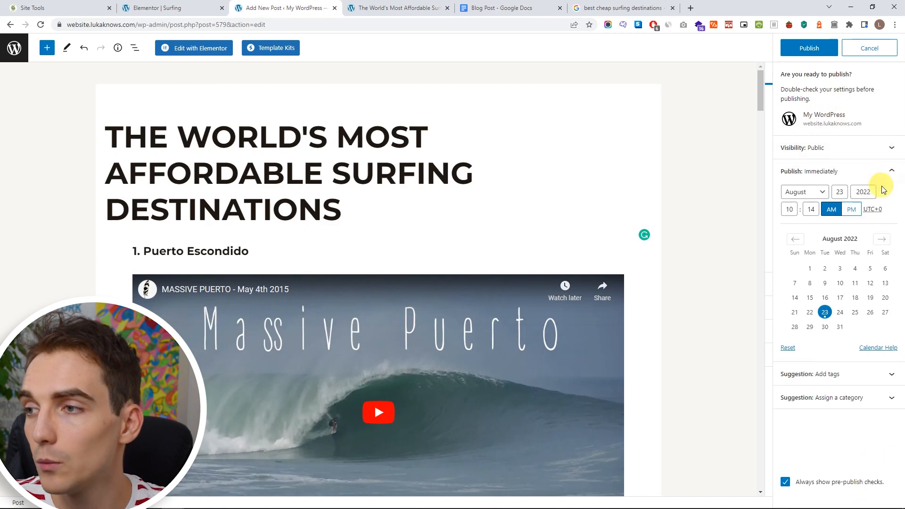
pyautogui.click(882, 174)
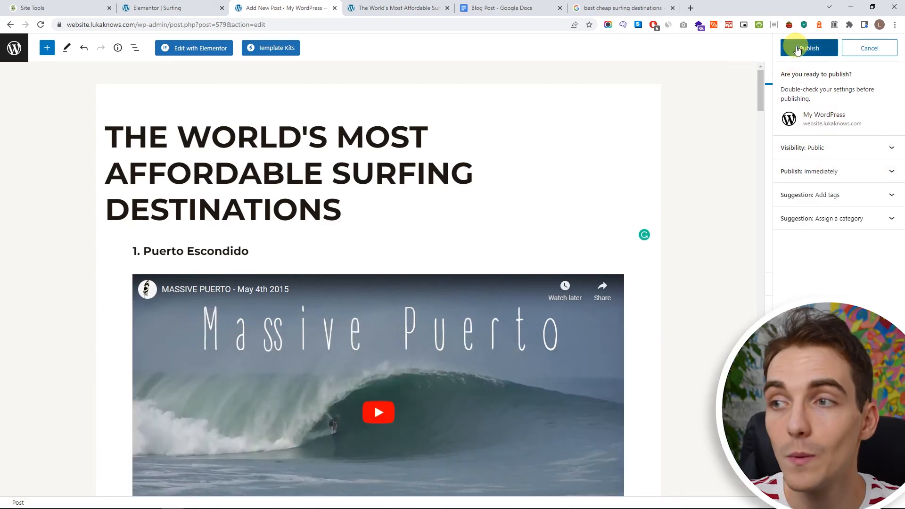
pyautogui.click(797, 50)
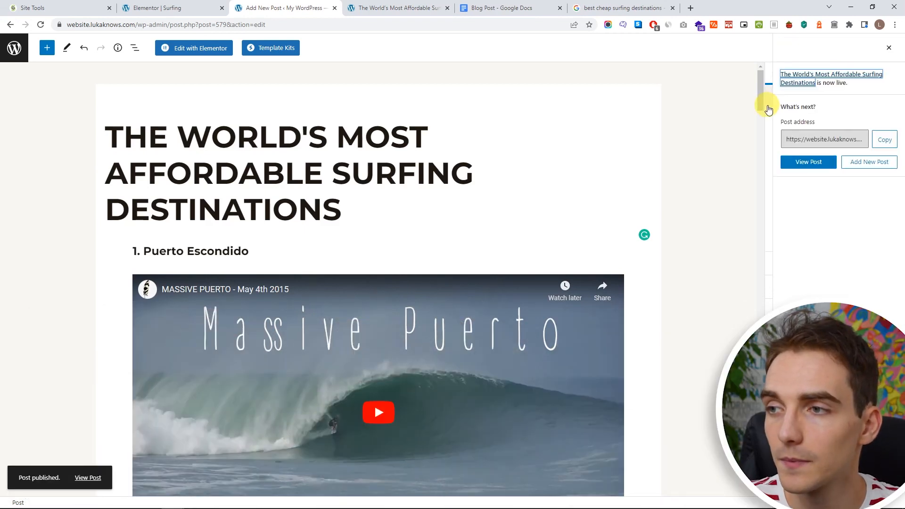